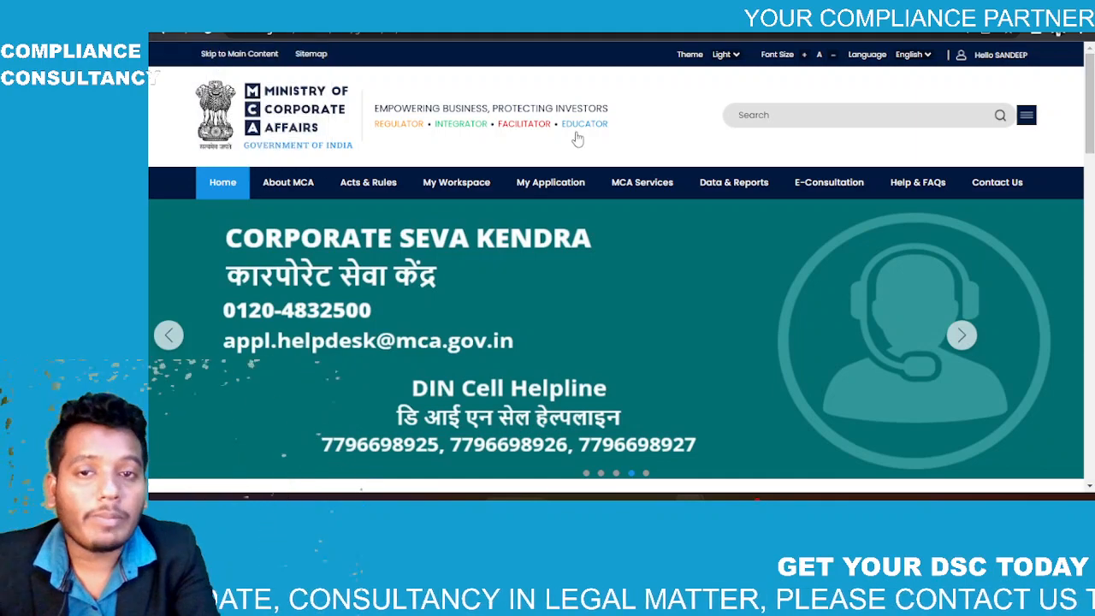
# Step: Open SPICe+ Form – Reserve name for new company under Incorporation Services and dismiss the DSC alert
pyautogui.moveTo(633, 182)
pyautogui.moveTo(630, 253)
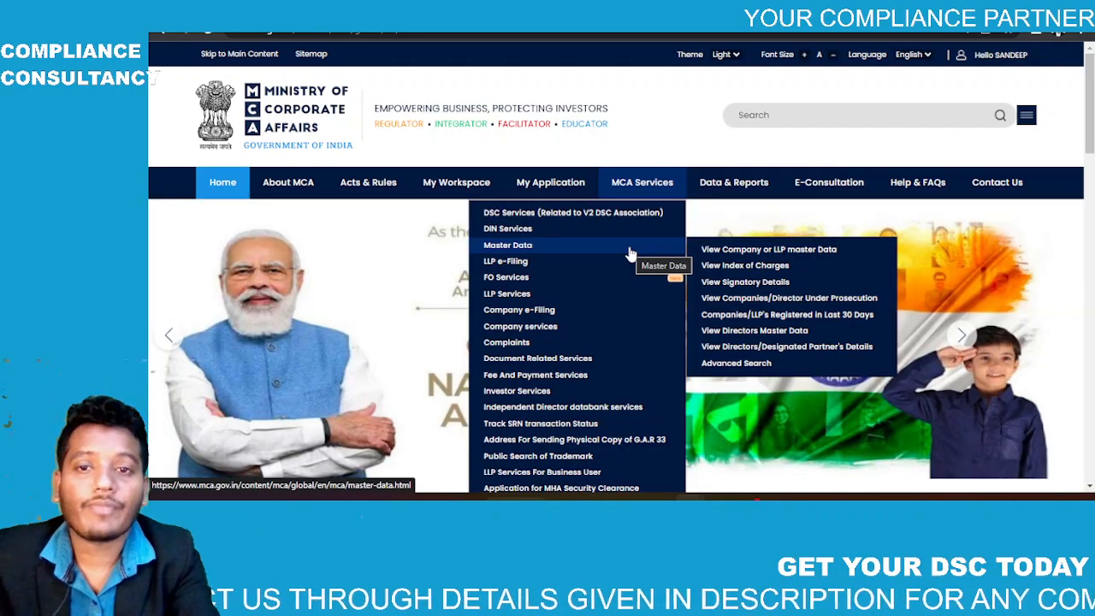
pyautogui.moveTo(611, 313)
pyautogui.moveTo(739, 319)
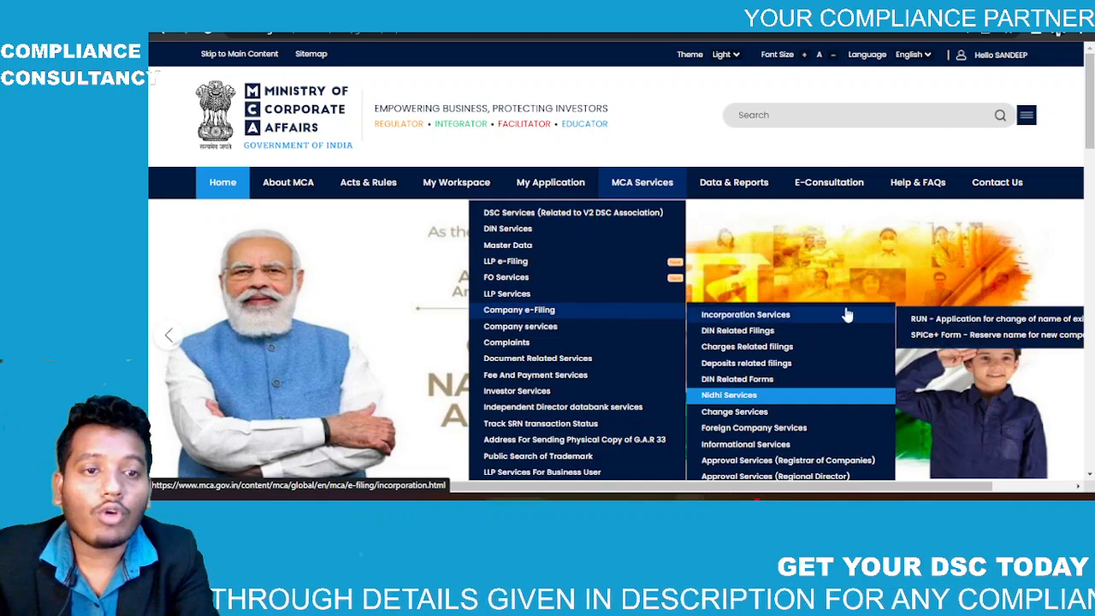
pyautogui.click(921, 336)
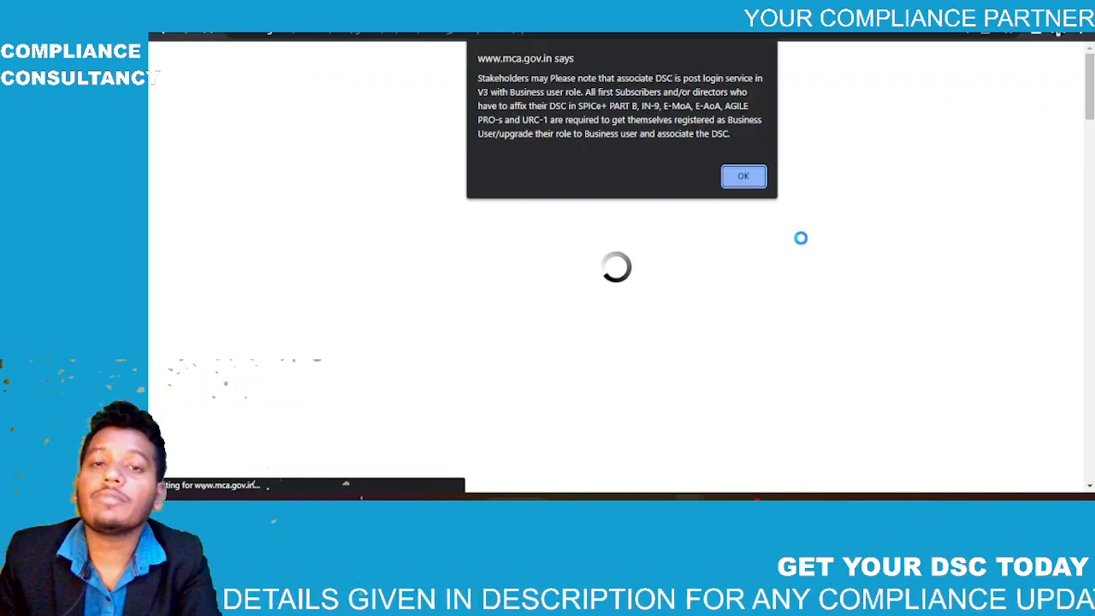
pyautogui.click(742, 175)
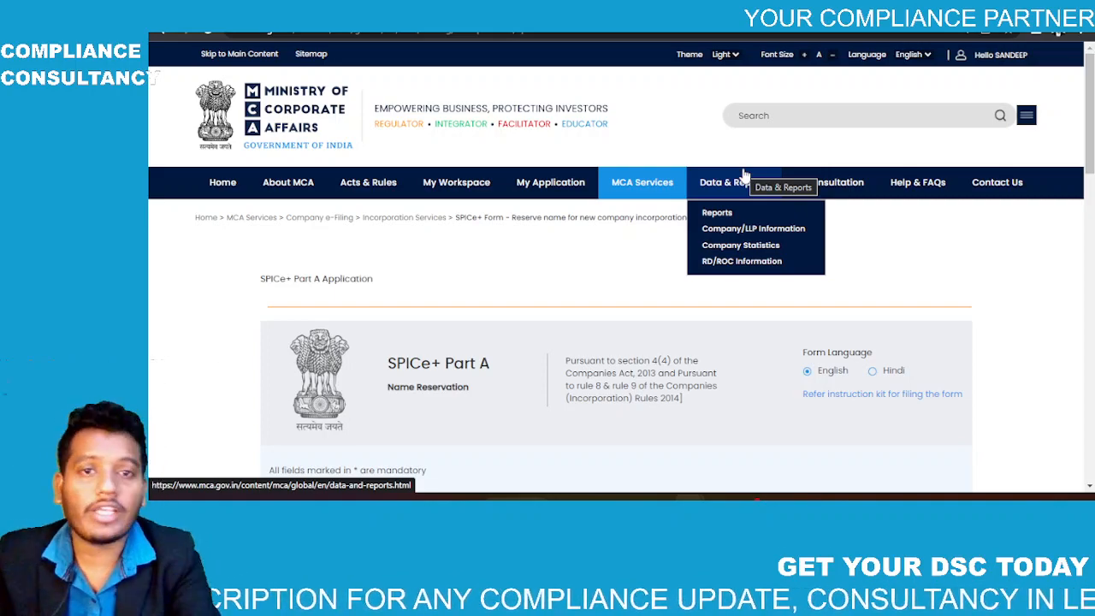
# Step: Choose New Company (Others), class Private, category Company limited by shares, sub-category Non-government company
pyautogui.scroll(-4, 621, 300)
pyautogui.scroll(-5, 622, 299)
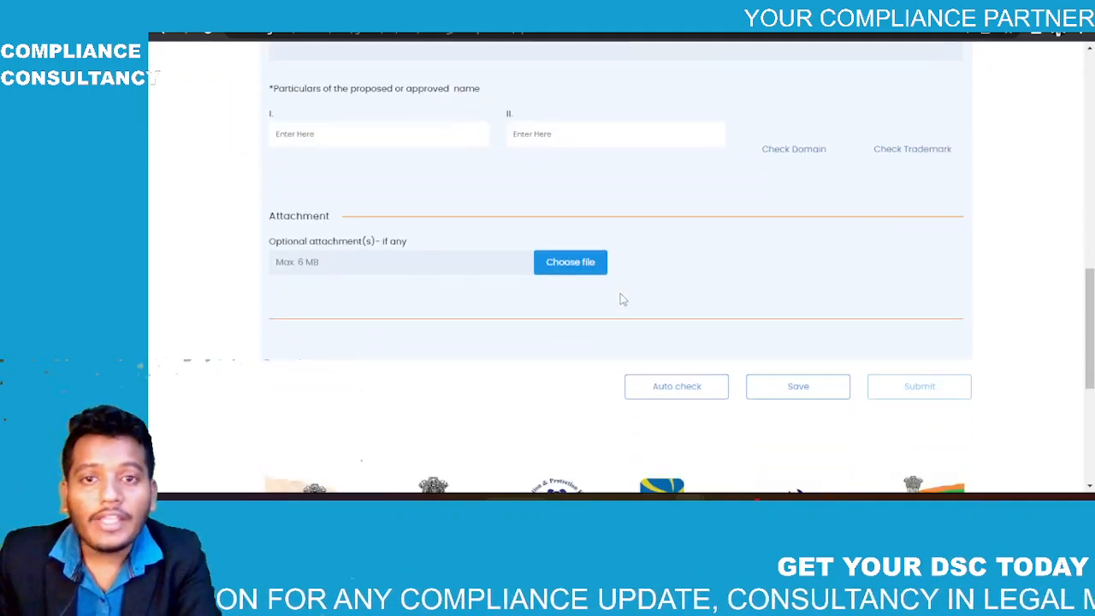
pyautogui.scroll(5, 622, 299)
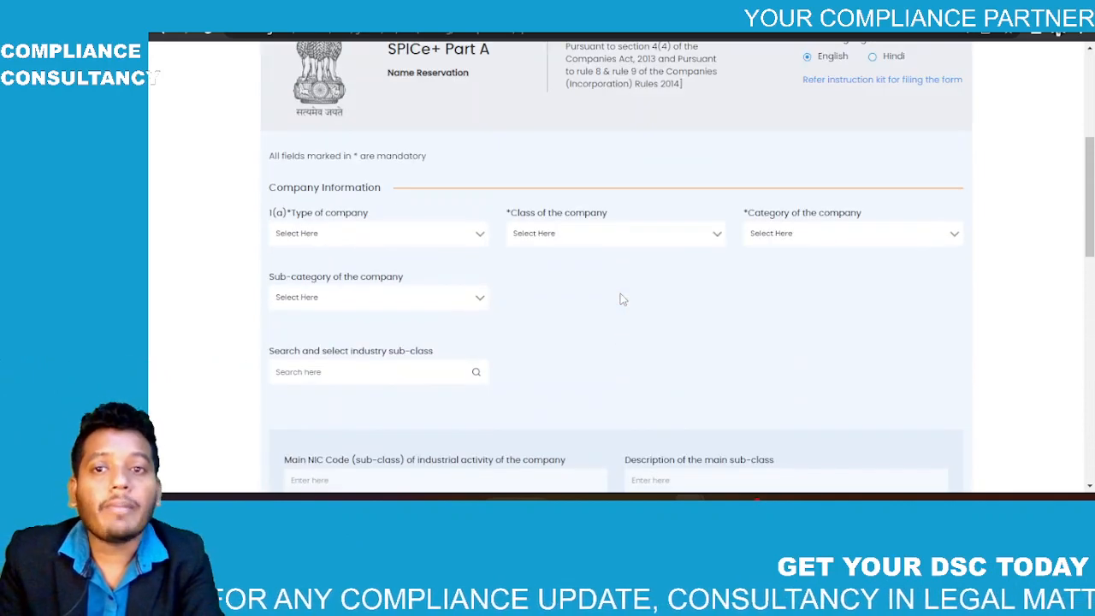
pyautogui.click(447, 242)
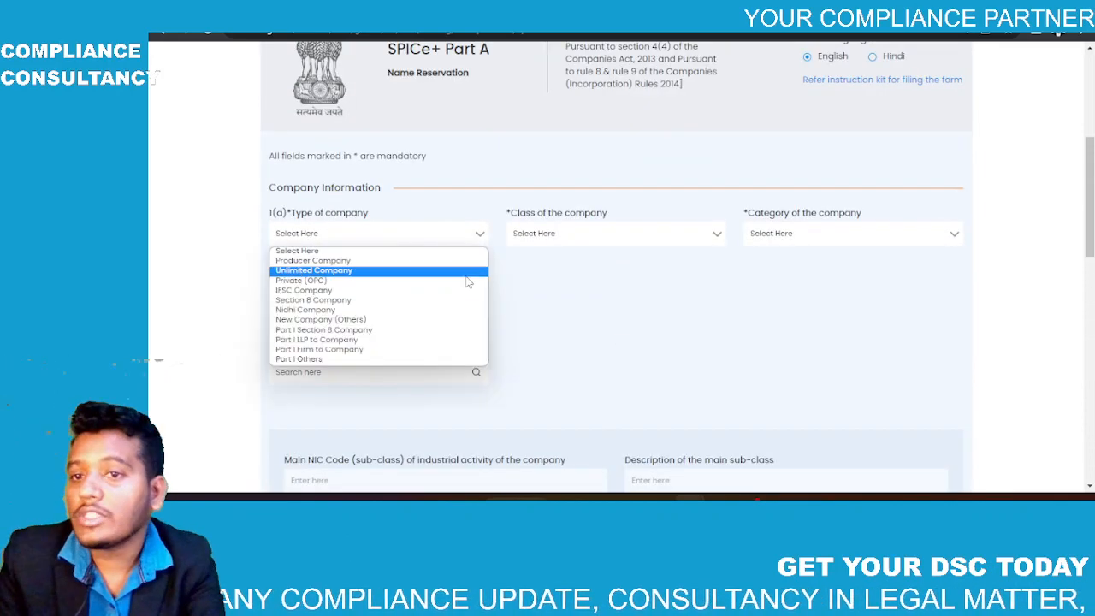
pyautogui.click(443, 319)
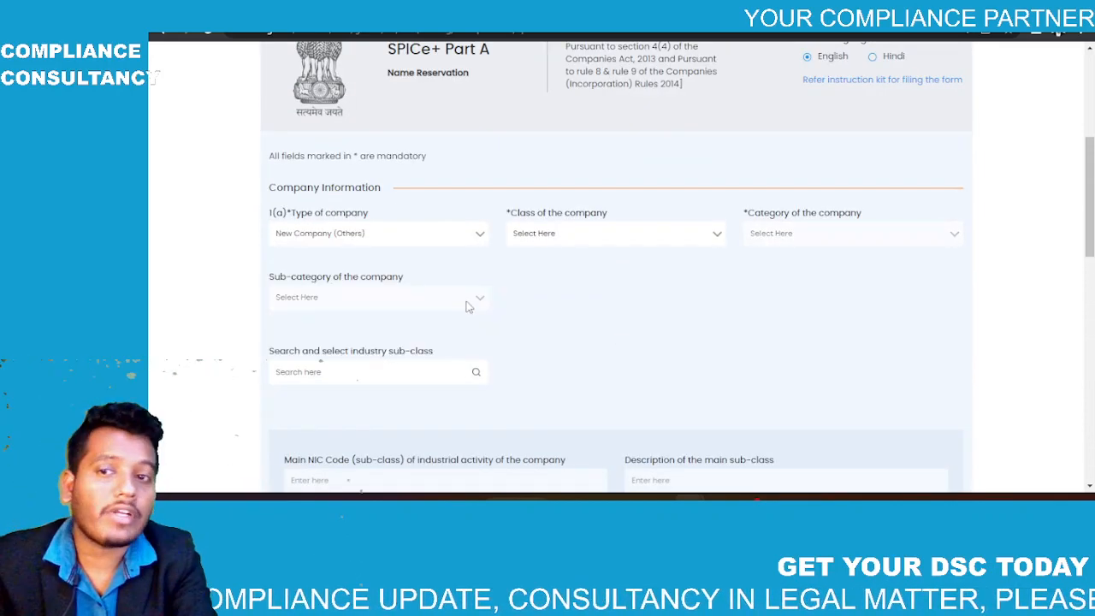
pyautogui.click(583, 231)
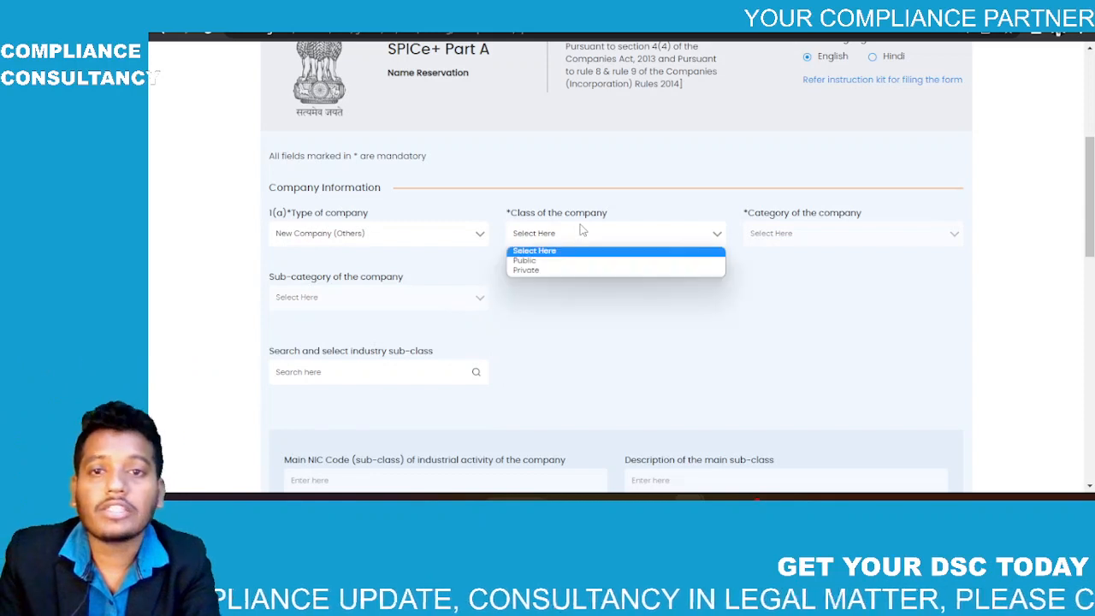
pyautogui.click(561, 271)
pyautogui.click(750, 234)
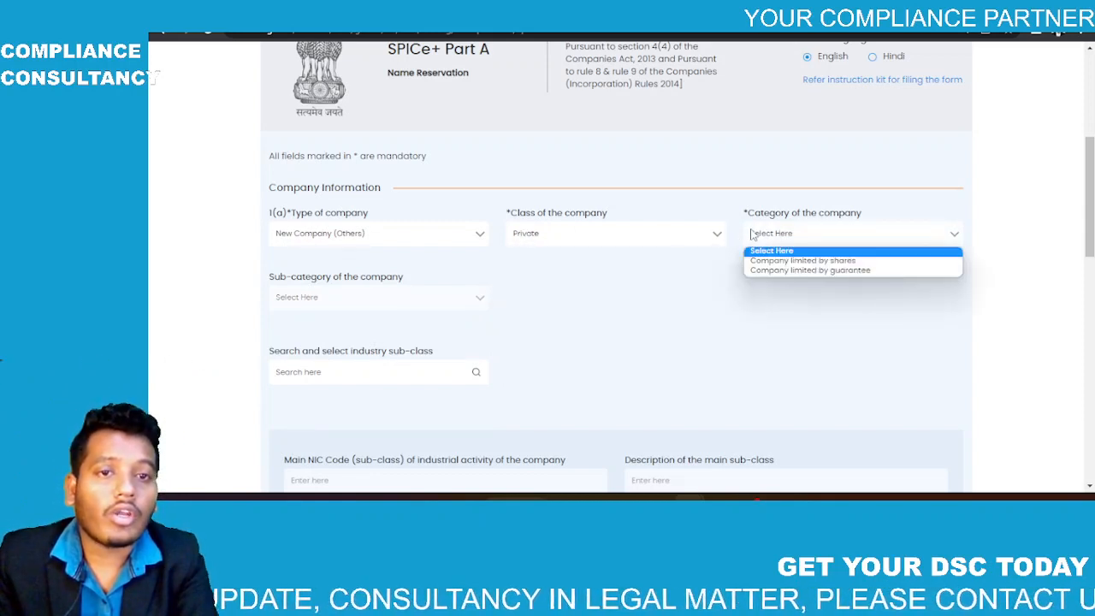
pyautogui.click(760, 260)
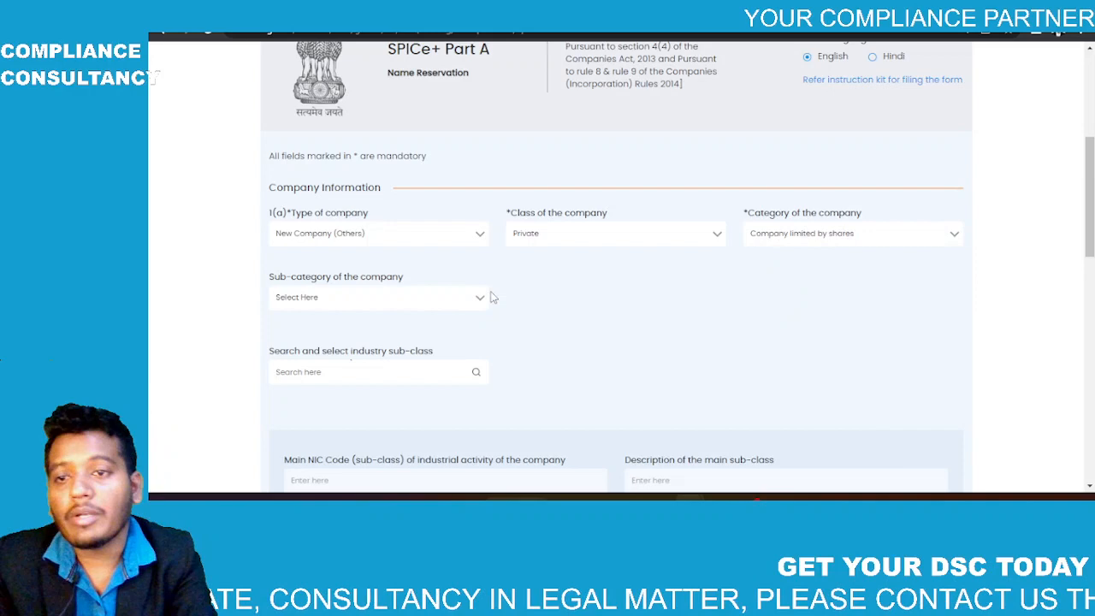
pyautogui.click(387, 297)
pyautogui.click(366, 344)
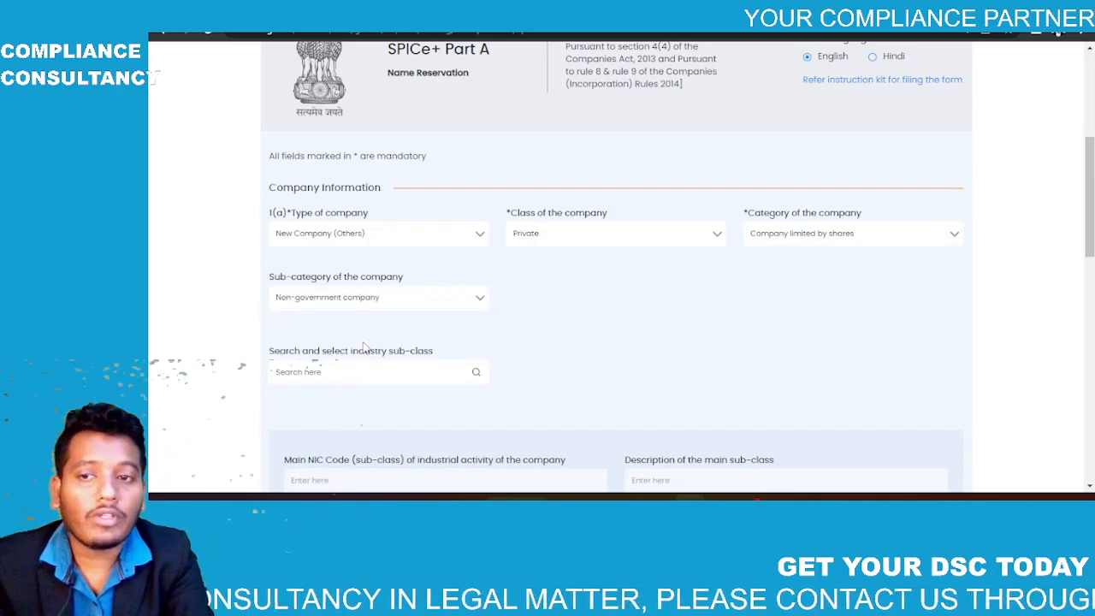
pyautogui.scroll(-2, 366, 342)
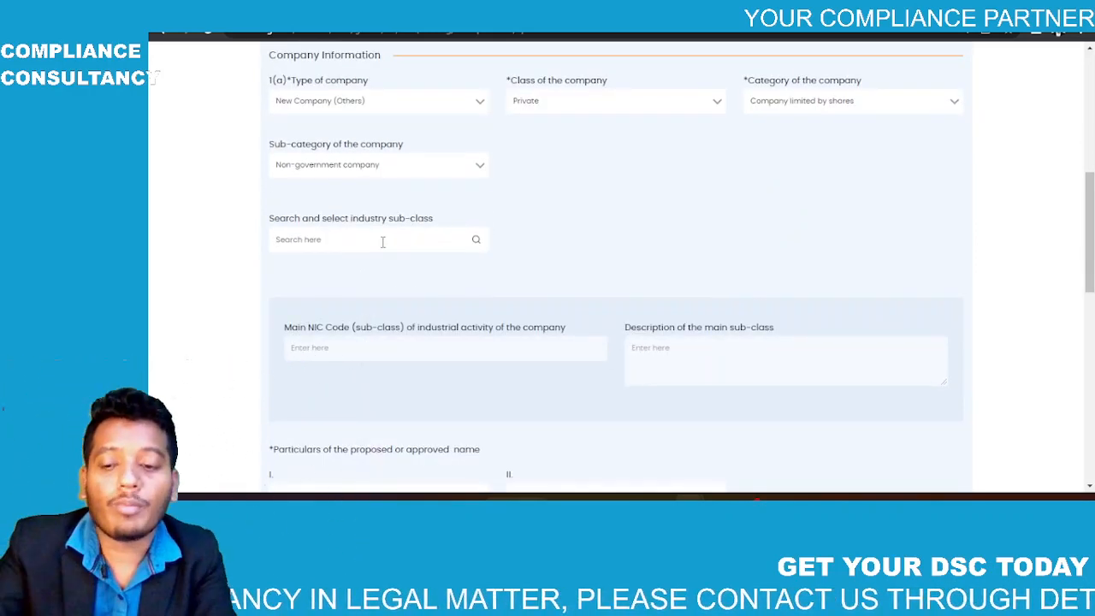
# Step: Search the NIC codes for 'rest' and add 56301 Bars and Restaurants with bars
pyautogui.click(480, 241)
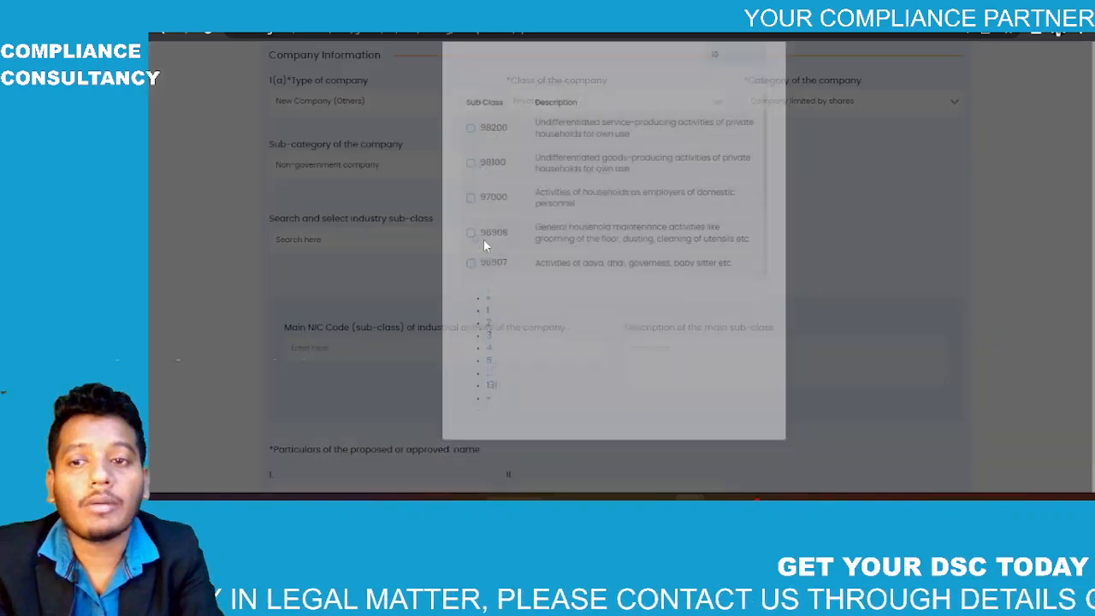
pyautogui.click(550, 96)
pyautogui.write('red')
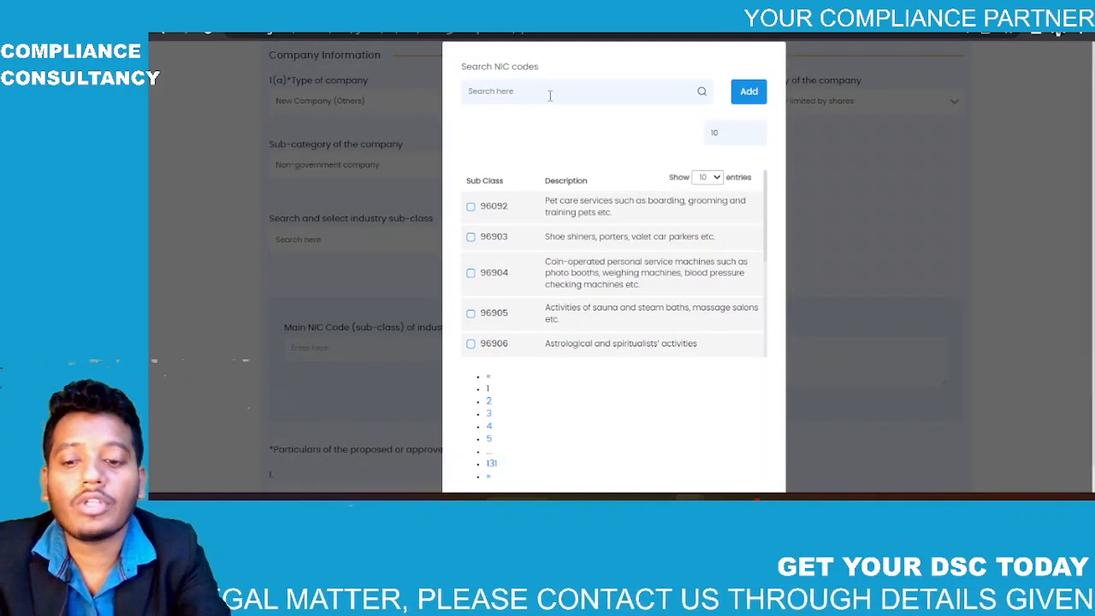
pyautogui.press('BackSpace')
pyautogui.write('sto')
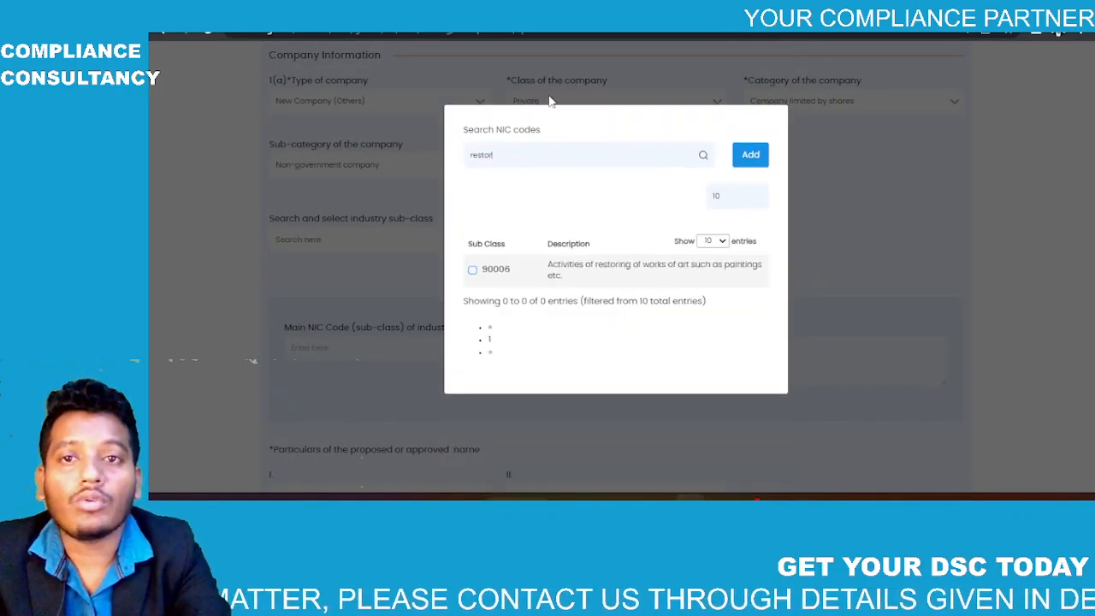
pyautogui.press('BackSpace')
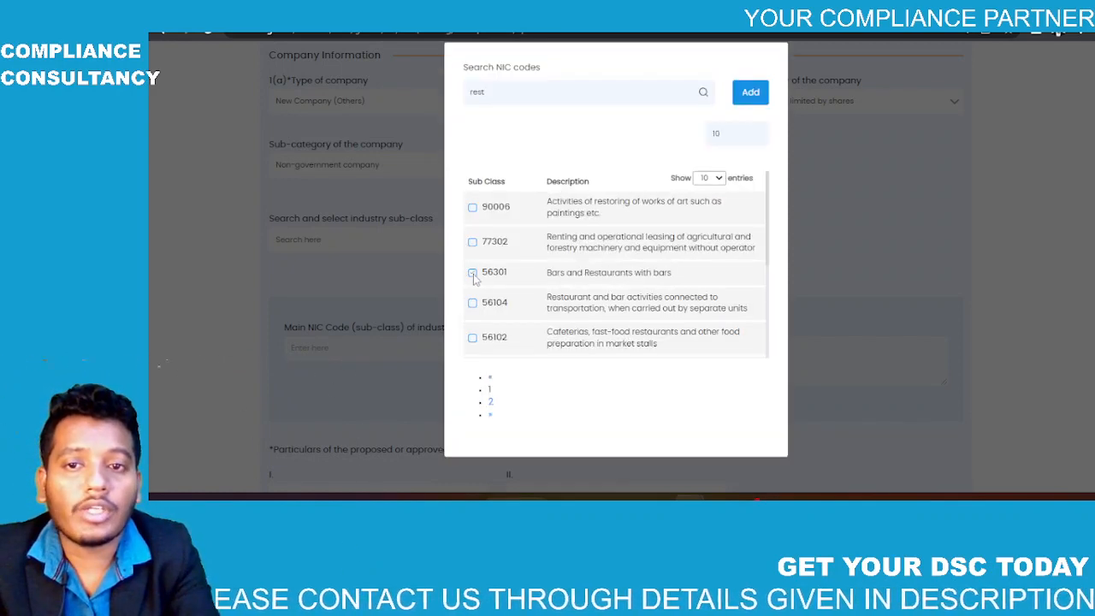
pyautogui.click(472, 273)
pyautogui.click(746, 96)
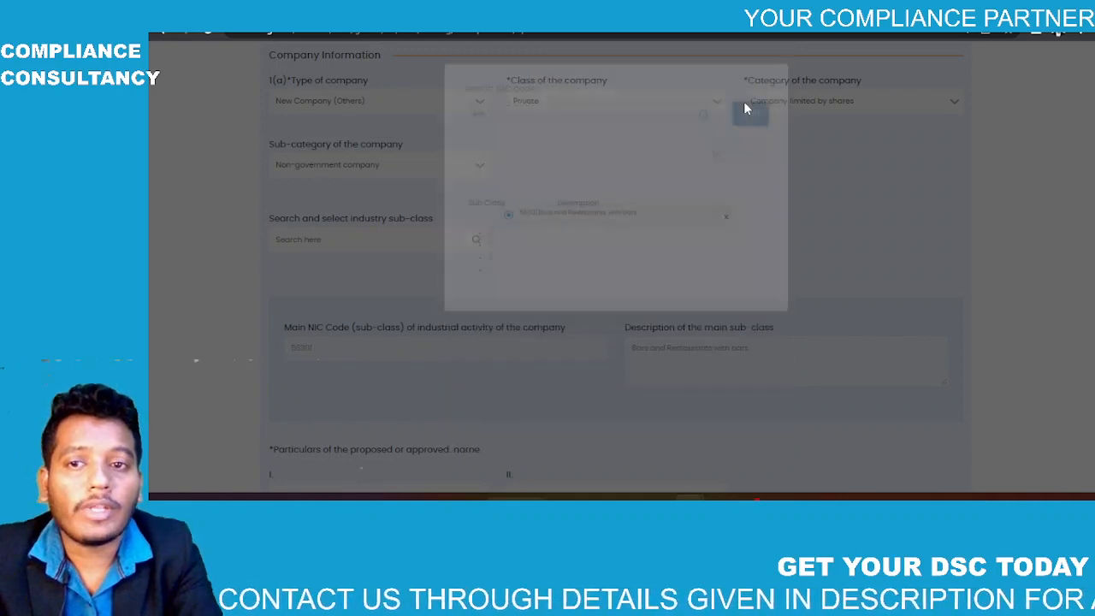
pyautogui.scroll(-3, 538, 345)
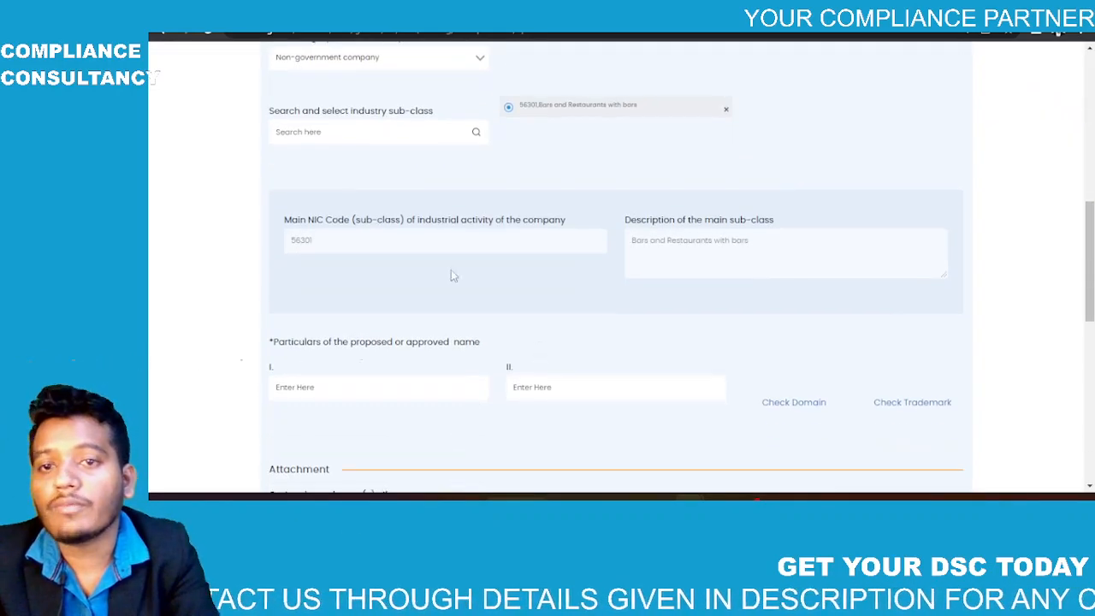
pyautogui.scroll(-2, 646, 188)
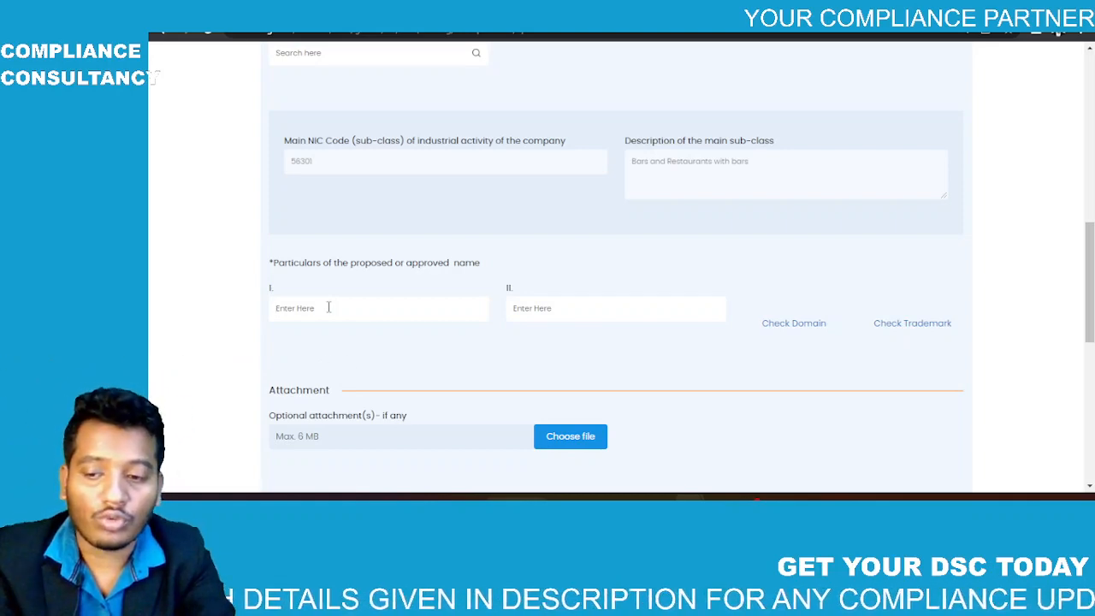
# Step: Enter the proposed company name ending 'RESTO FAST FOOD PRIVATE LIMITED' in name field I
pyautogui.click(328, 307)
pyautogui.write('SANDEEP')
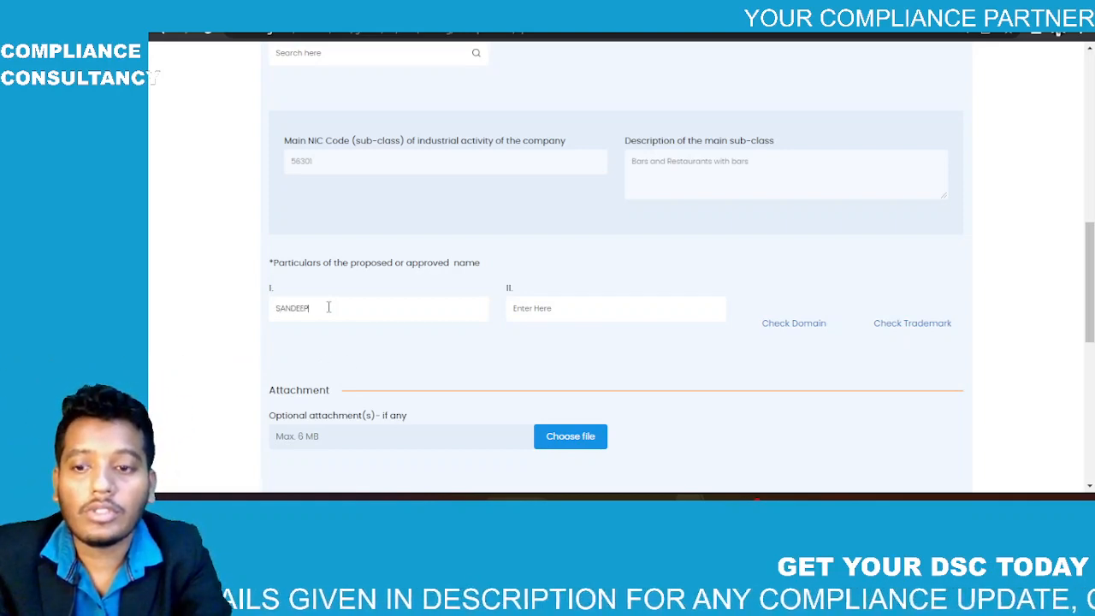
pyautogui.write(' RESTO')
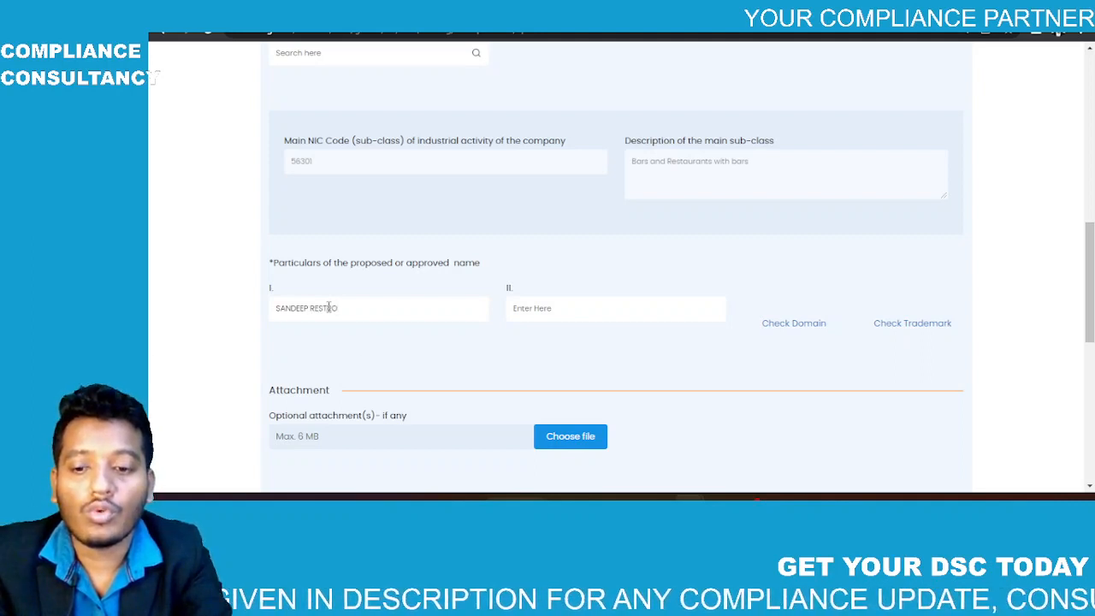
pyautogui.write(' FAST')
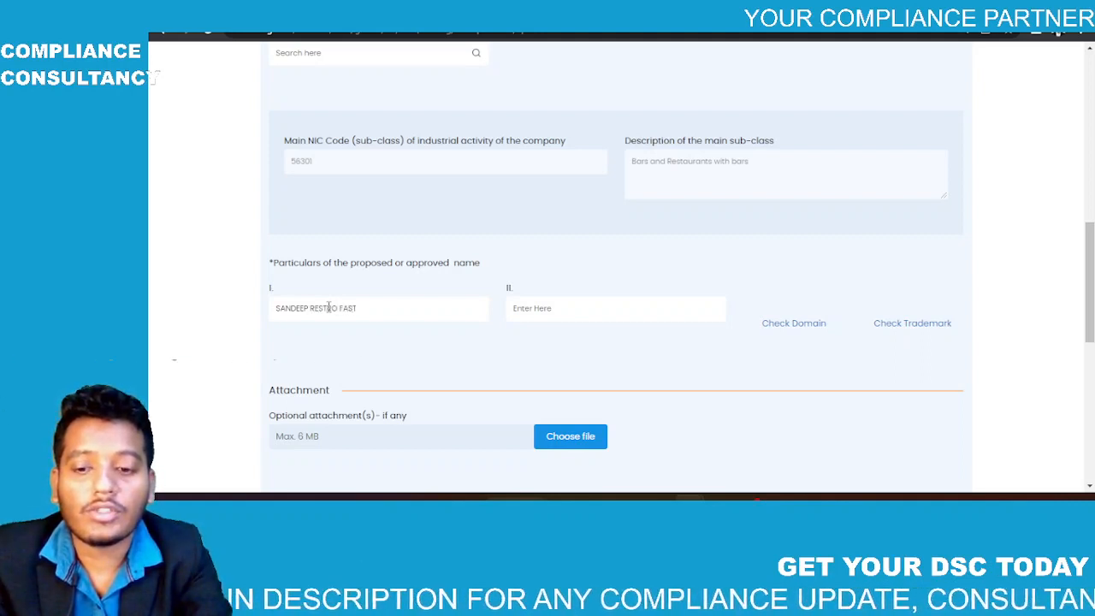
pyautogui.write(' FOOD')
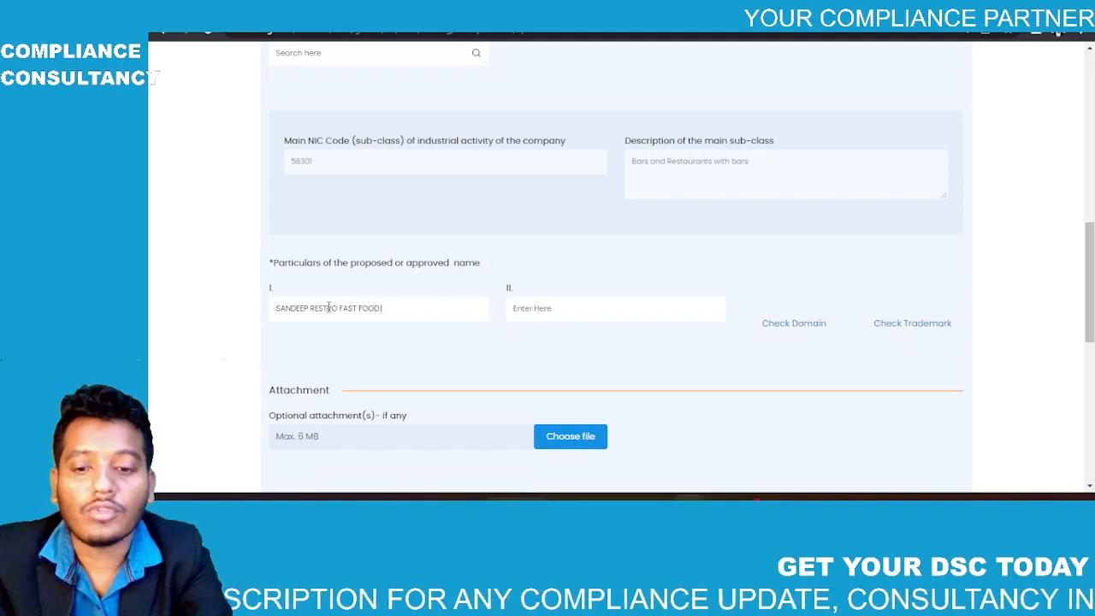
pyautogui.write(' PRIVATE ')
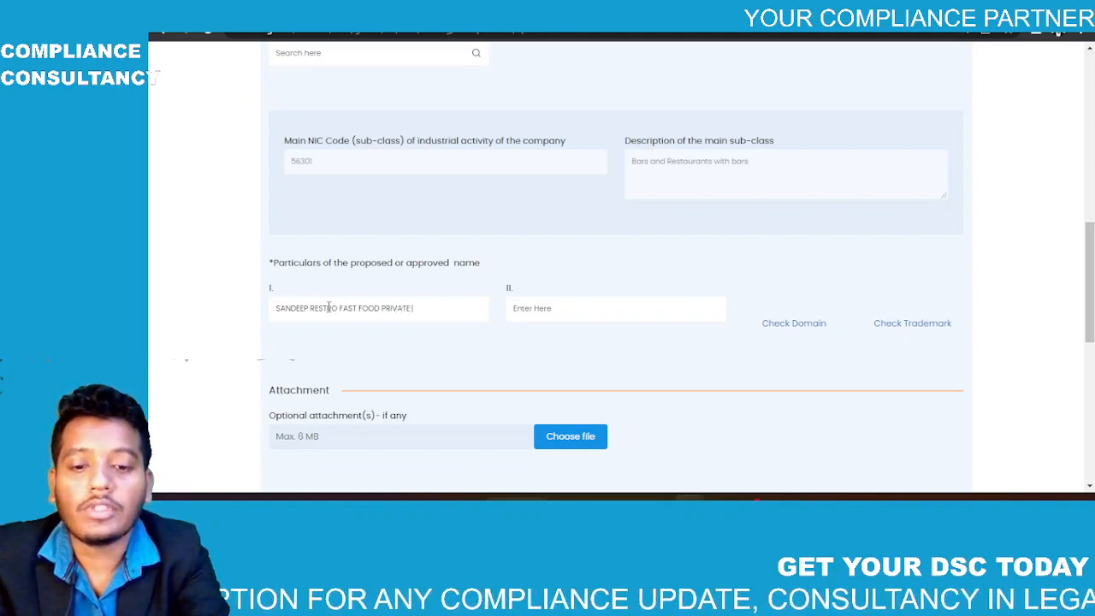
pyautogui.write('LIMITED')
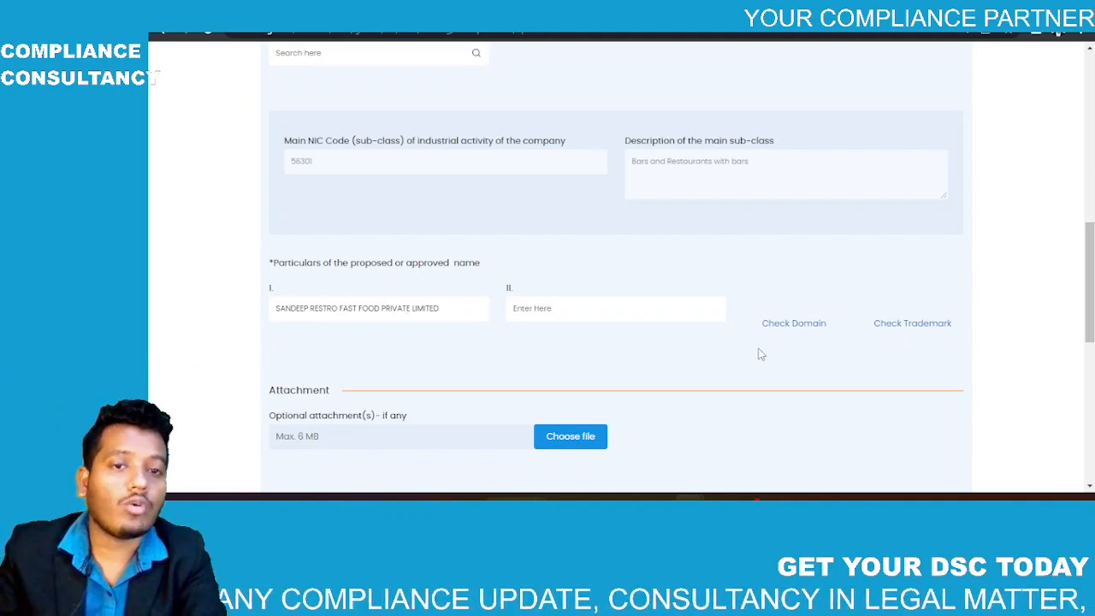
pyautogui.scroll(-1, 537, 339)
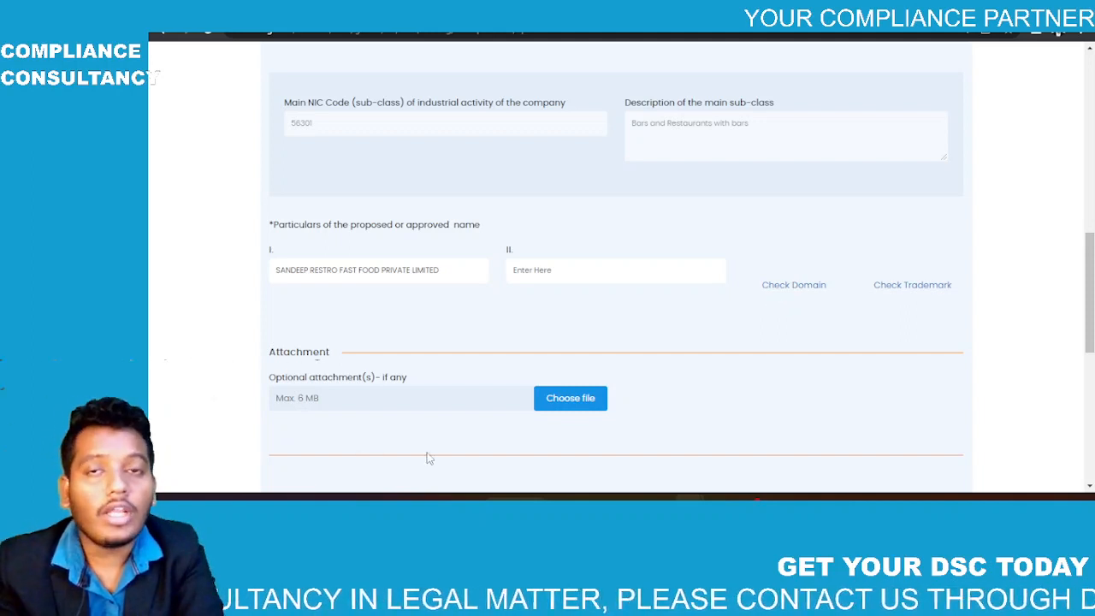
pyautogui.moveTo(780, 506)
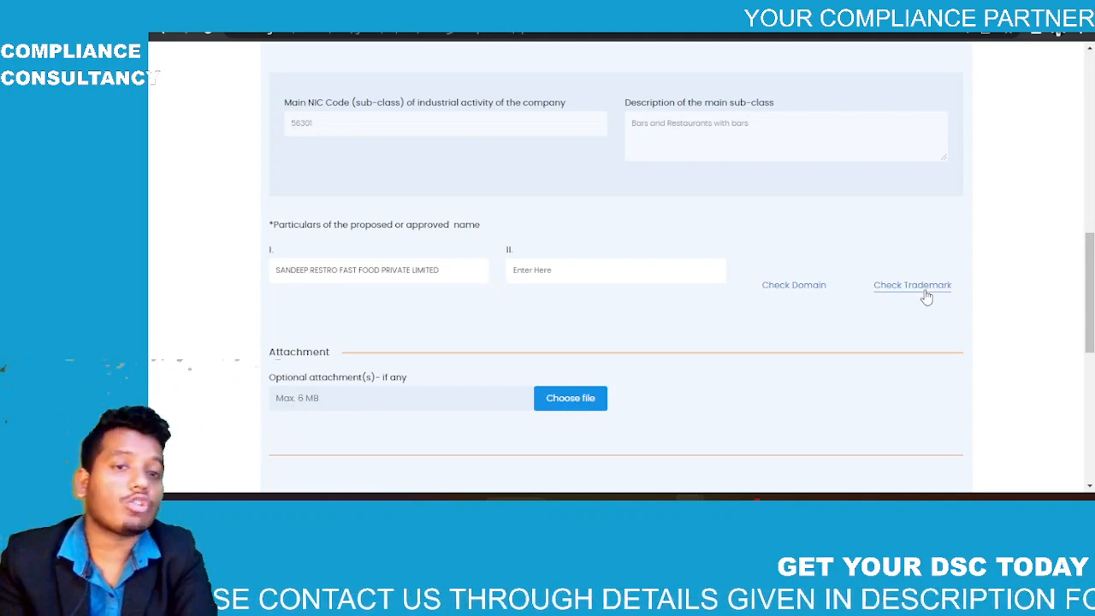
# Step: Run the name check and highlight the similar company name LLP FOOD TRAIN in the Errors/Info alerts
pyautogui.scroll(-3, 927, 294)
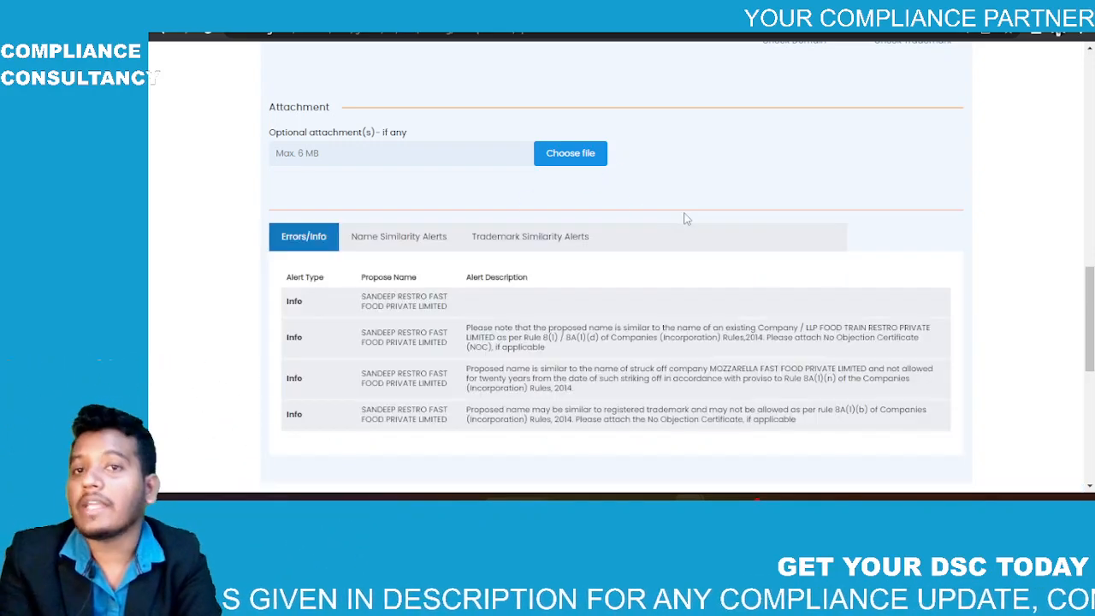
pyautogui.scroll(-2, 444, 224)
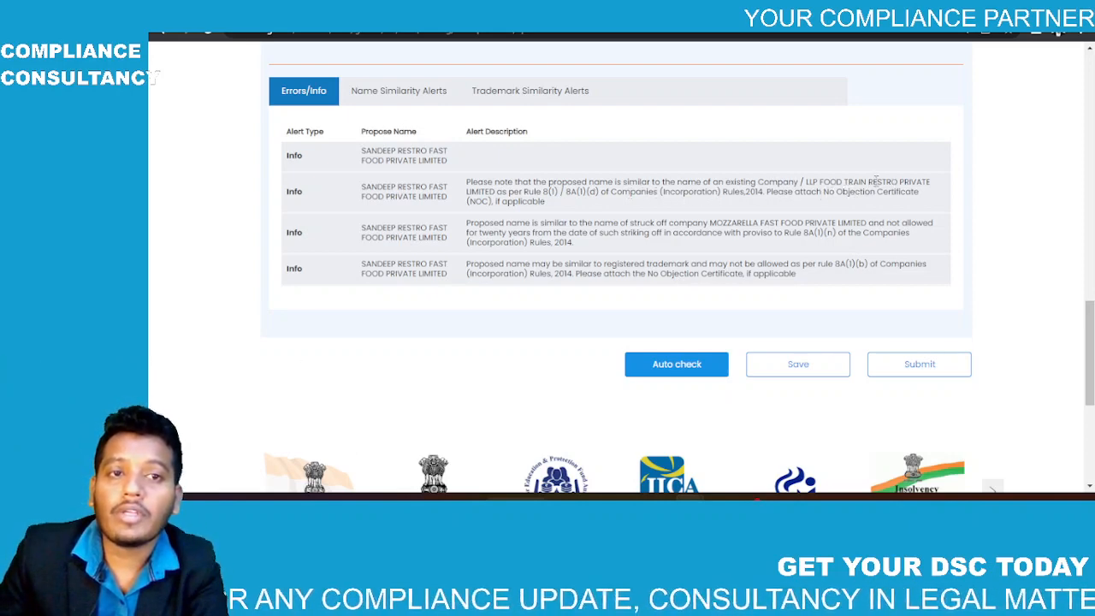
pyautogui.moveTo(867, 182); pyautogui.dragTo(806, 183)
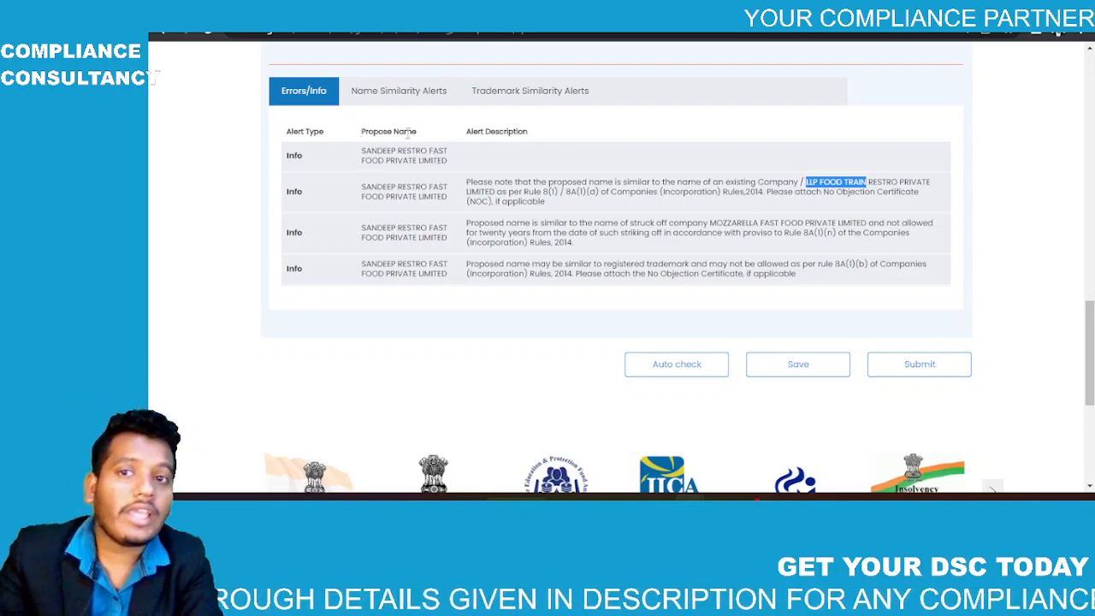
# Step: Show the Name Similarity Alerts and scroll through the matching existing companies and LLPs
pyautogui.click(393, 94)
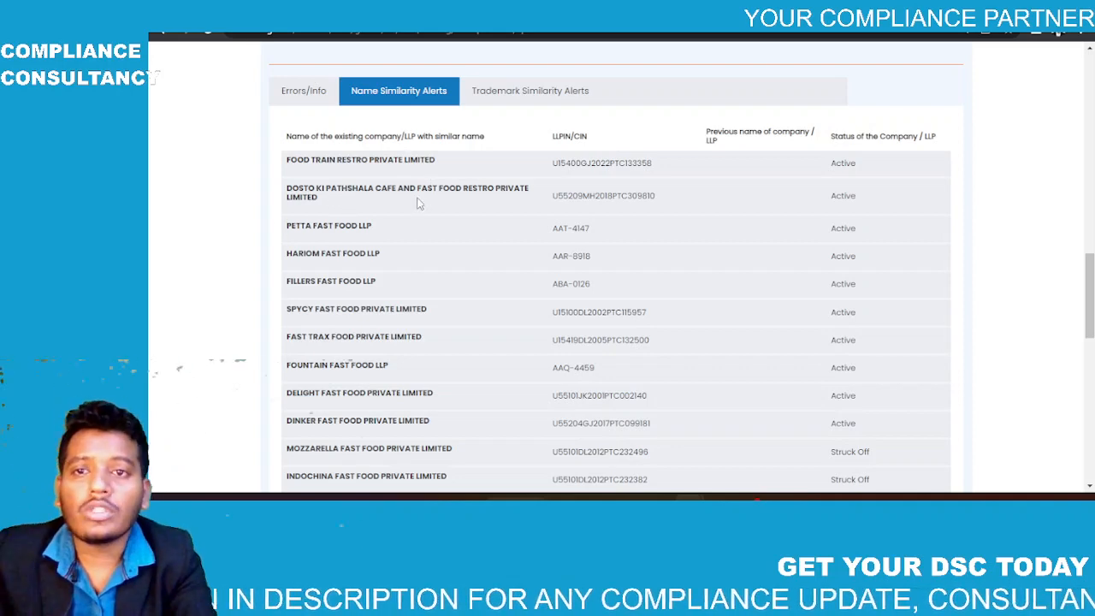
pyautogui.scroll(-1, 391, 220)
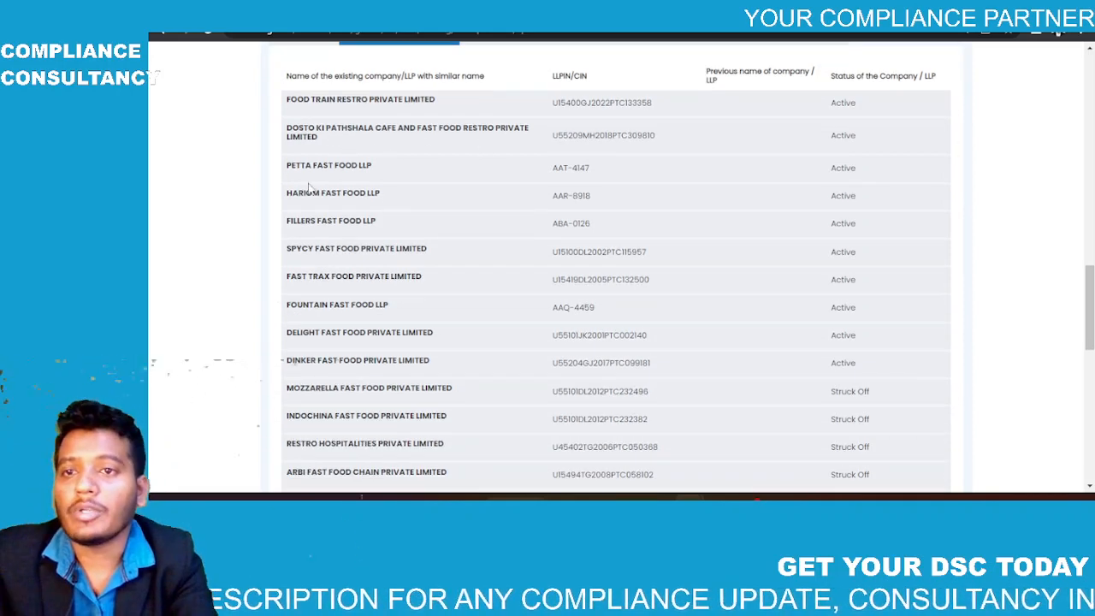
pyautogui.scroll(-5, 395, 177)
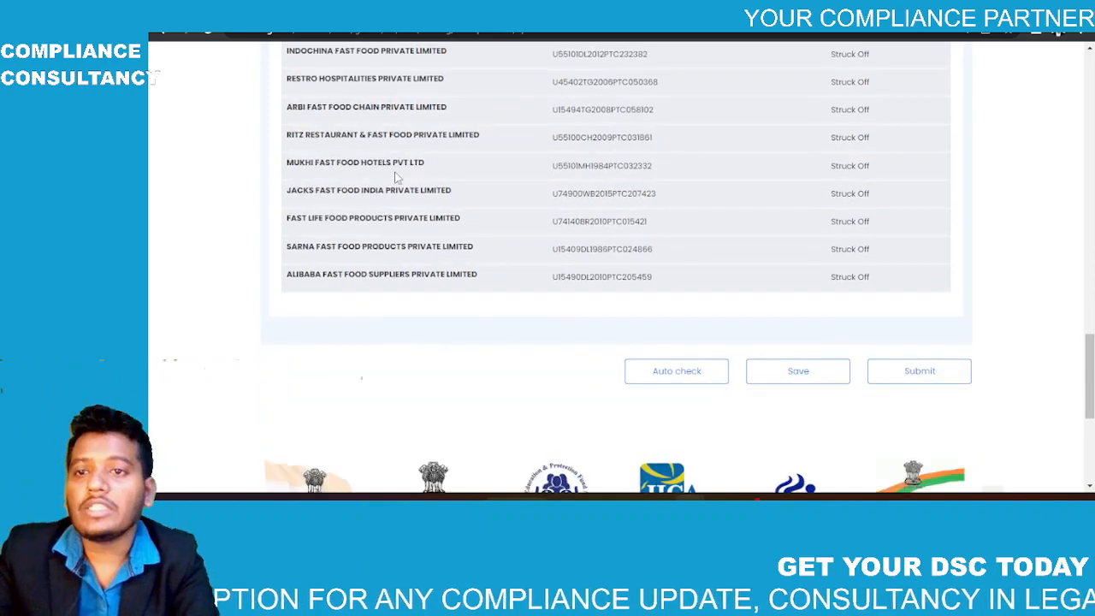
pyautogui.scroll(2, 395, 177)
pyautogui.scroll(5, 395, 177)
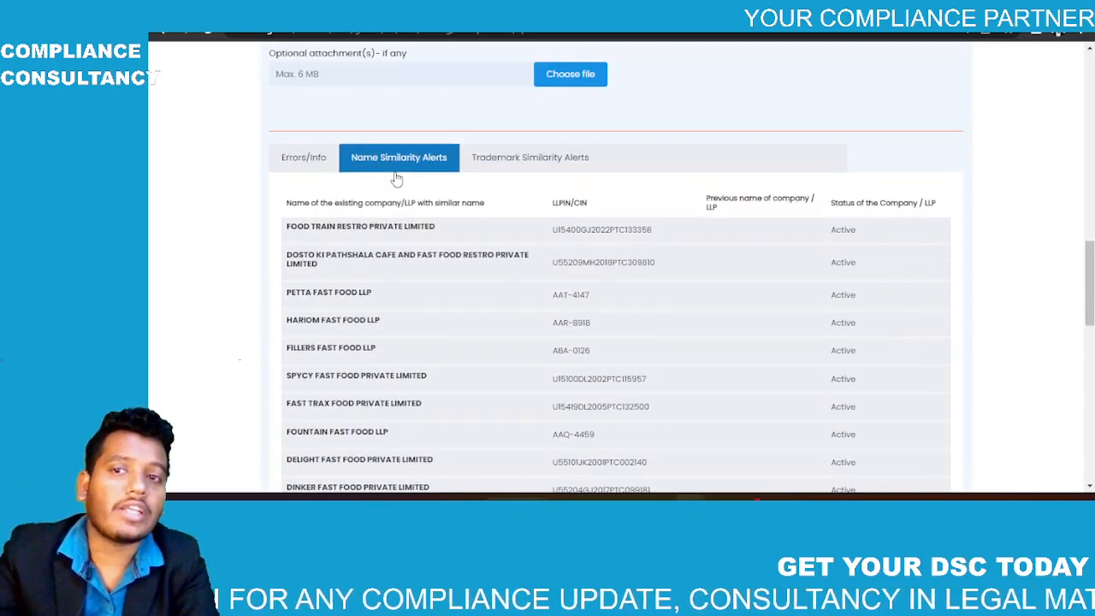
# Step: Review the Trademark Similarity Alerts listing registered trademarks resembling the proposed name
pyautogui.click(496, 159)
pyautogui.scroll(-1, 909, 197)
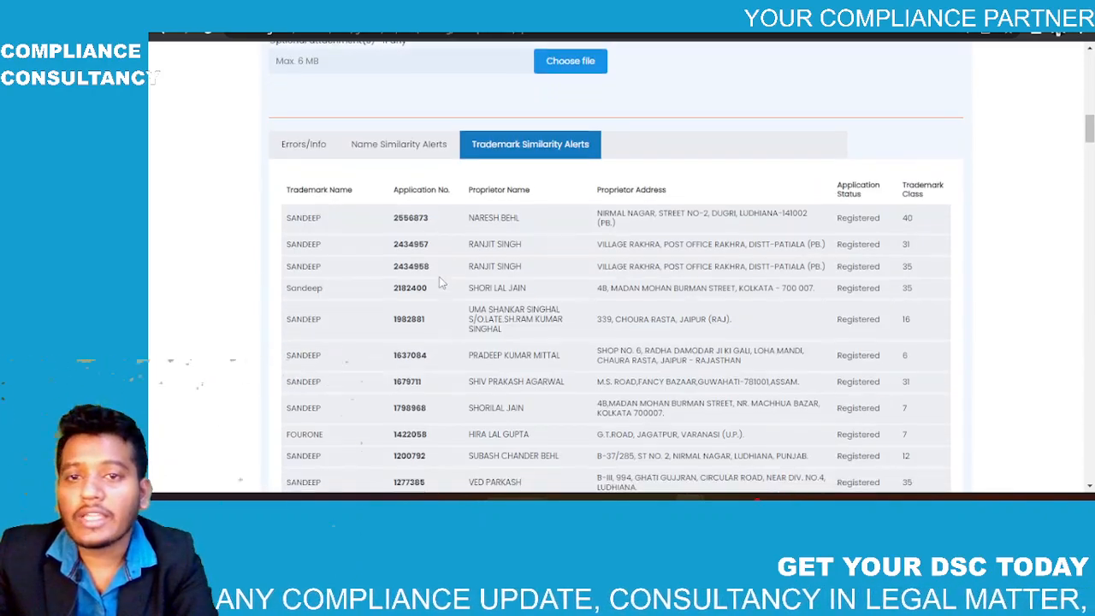
pyautogui.moveTo(907, 197); pyautogui.dragTo(925, 293)
pyautogui.click(925, 293)
pyautogui.scroll(4, 925, 298)
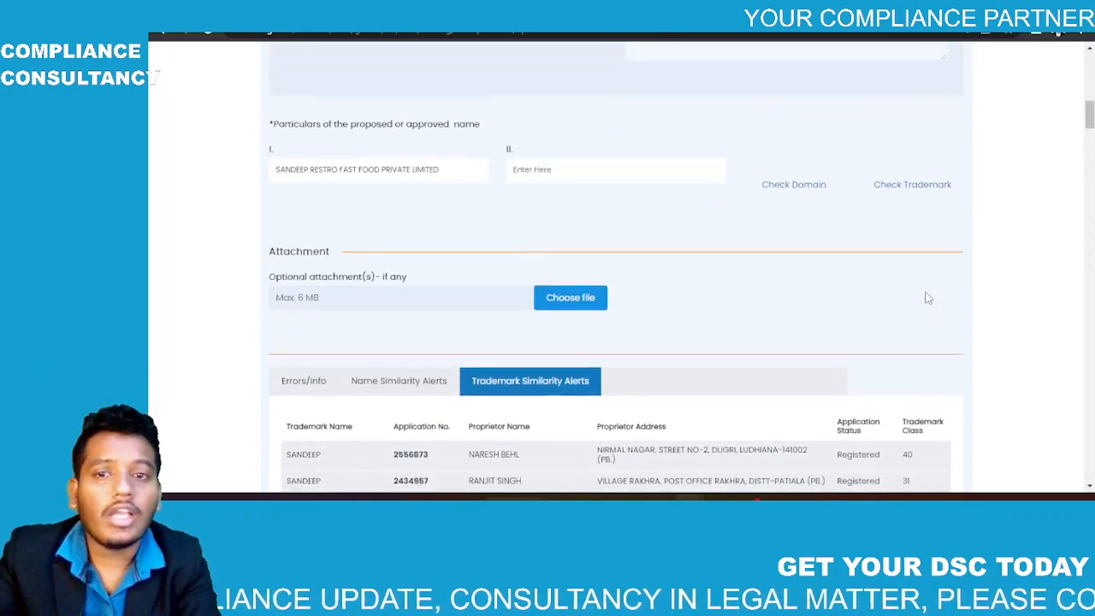
pyautogui.scroll(-2, 470, 367)
pyautogui.scroll(2, 469, 367)
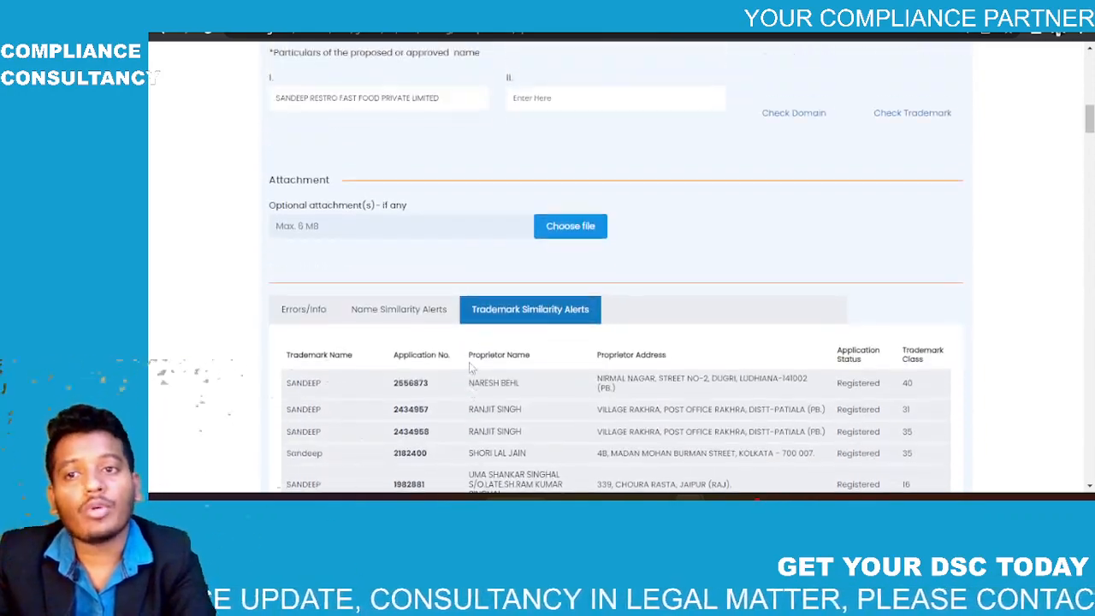
pyautogui.scroll(-4, 469, 367)
# Step: Go back to the Errors/Info alerts and scroll through them again
pyautogui.click(301, 202)
pyautogui.scroll(-4, 301, 206)
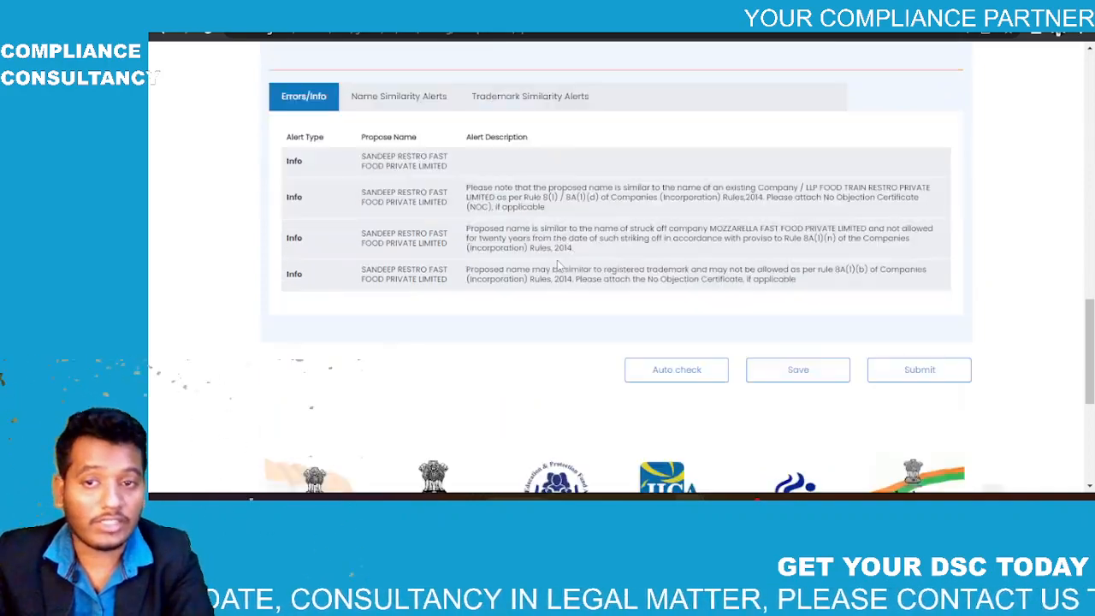
pyautogui.scroll(3, 618, 202)
pyautogui.scroll(4, 619, 205)
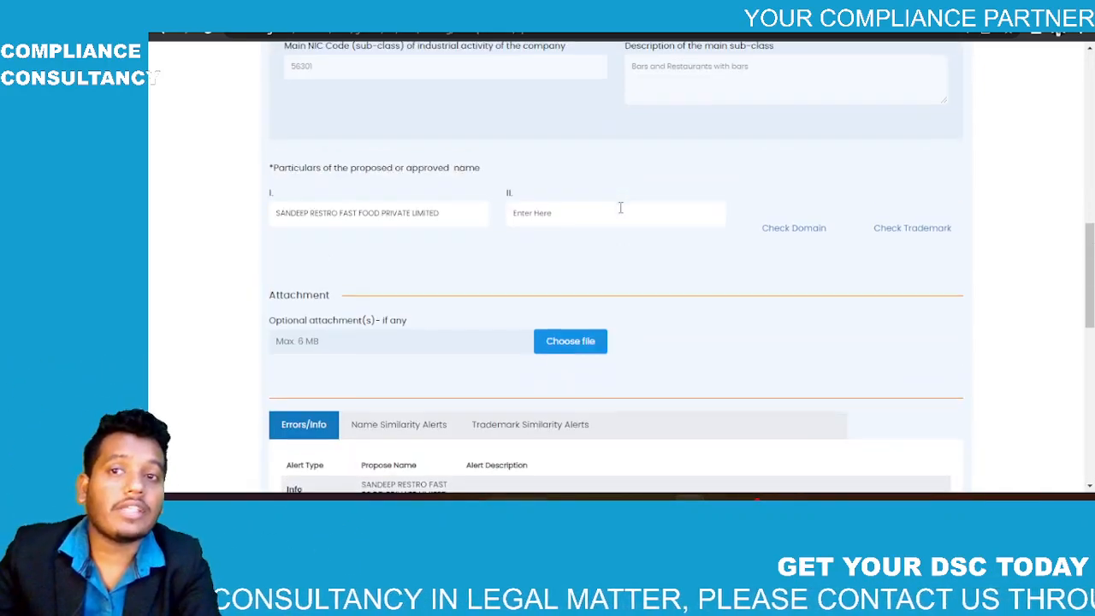
pyautogui.scroll(-4, 618, 207)
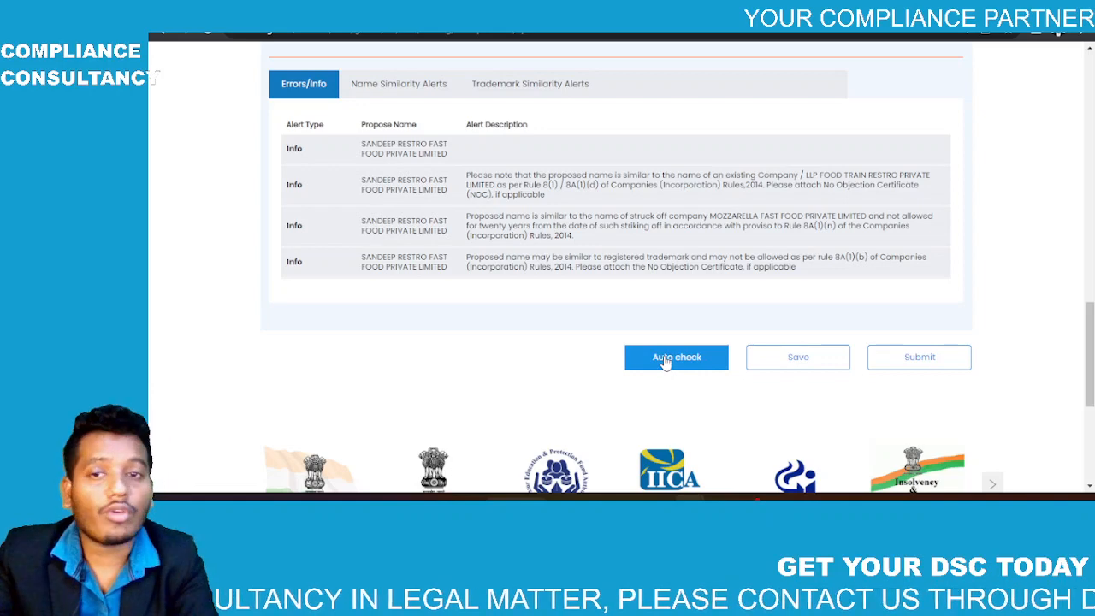
# Step: Save the name application, confirm the save, and submit it choosing Proceed for Incorporation
pyautogui.click(822, 364)
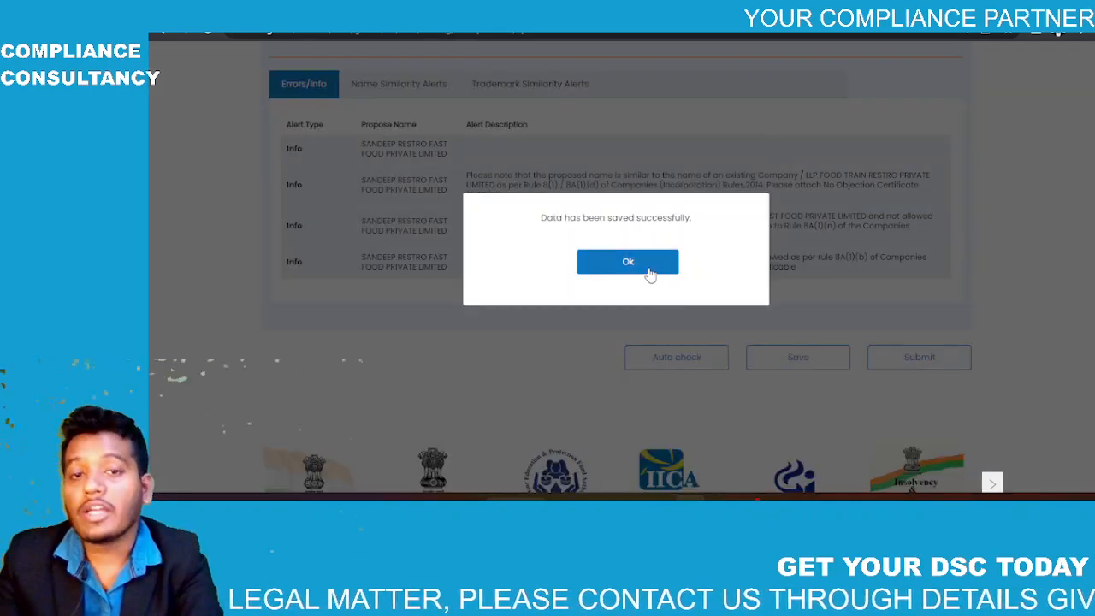
pyautogui.click(628, 262)
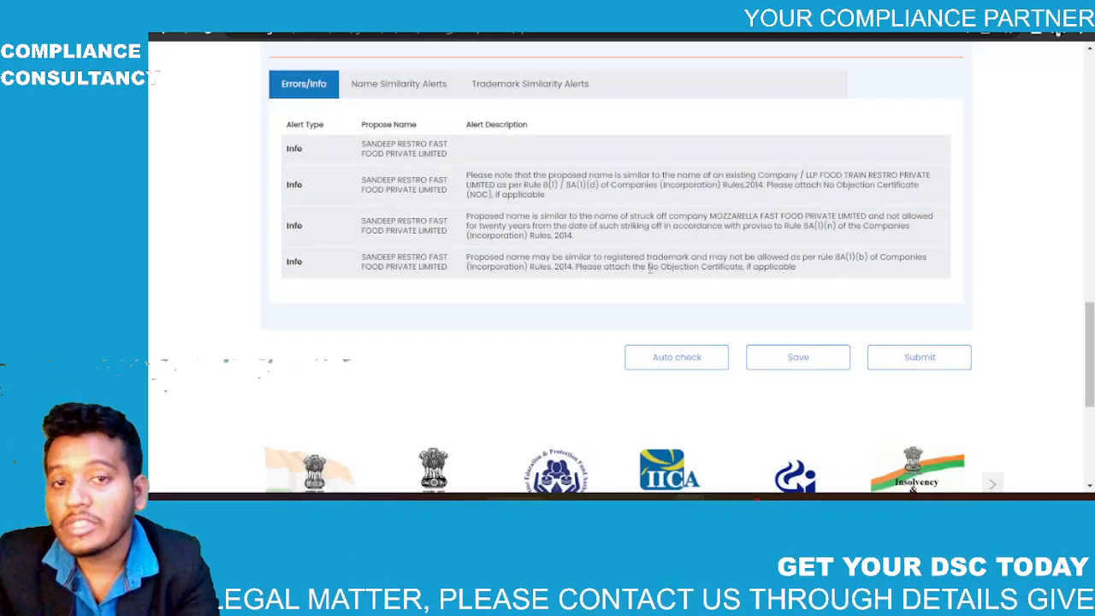
pyautogui.click(909, 357)
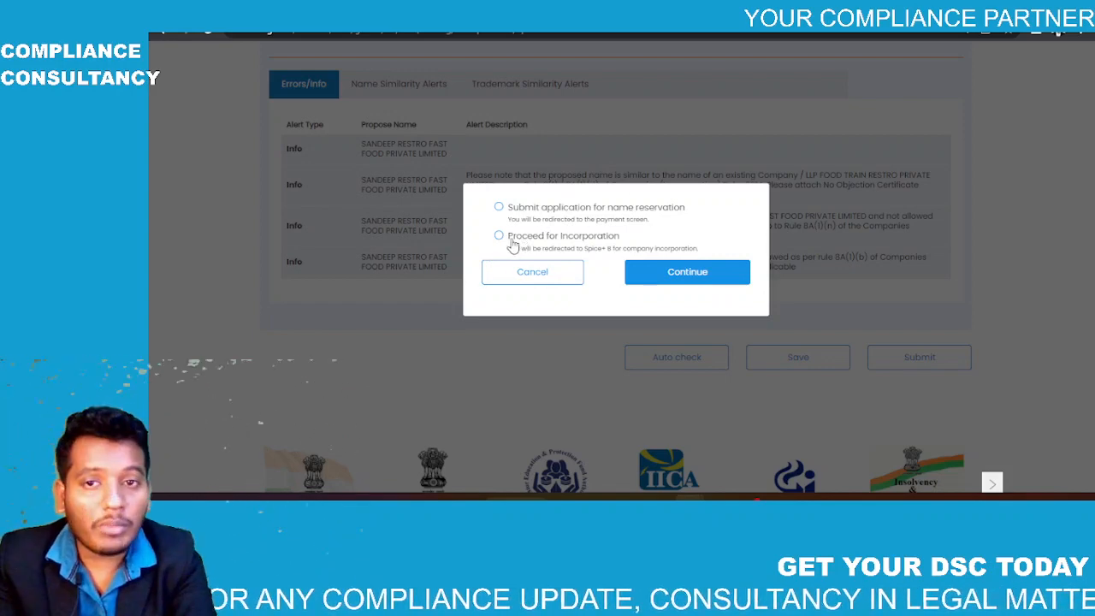
pyautogui.click(683, 272)
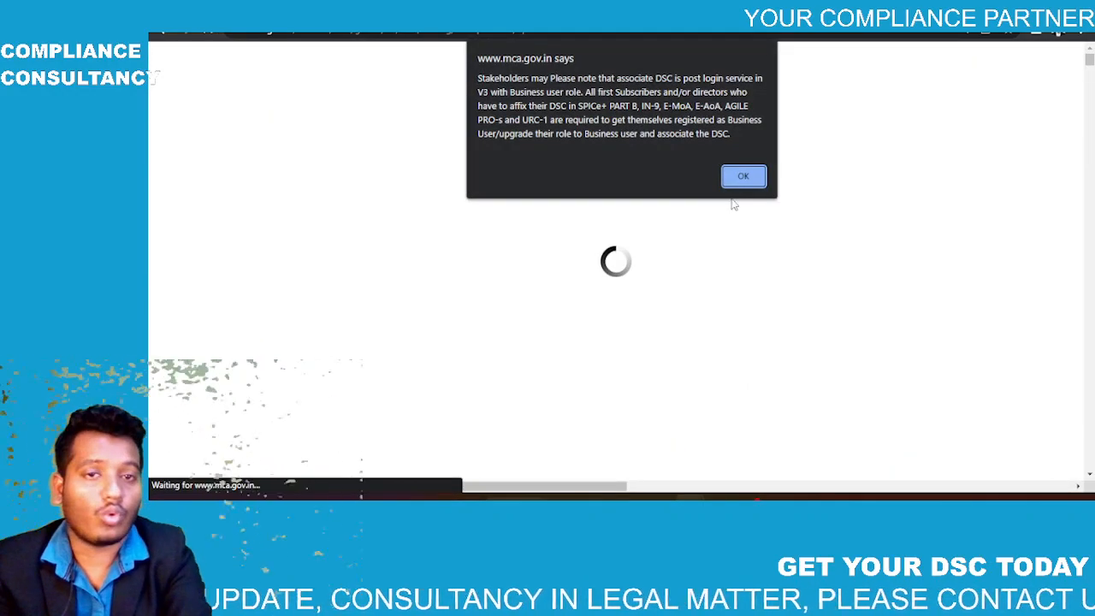
# Step: Dismiss the DSC alert and scroll to Part B's Structure of the Company section
pyautogui.click(741, 179)
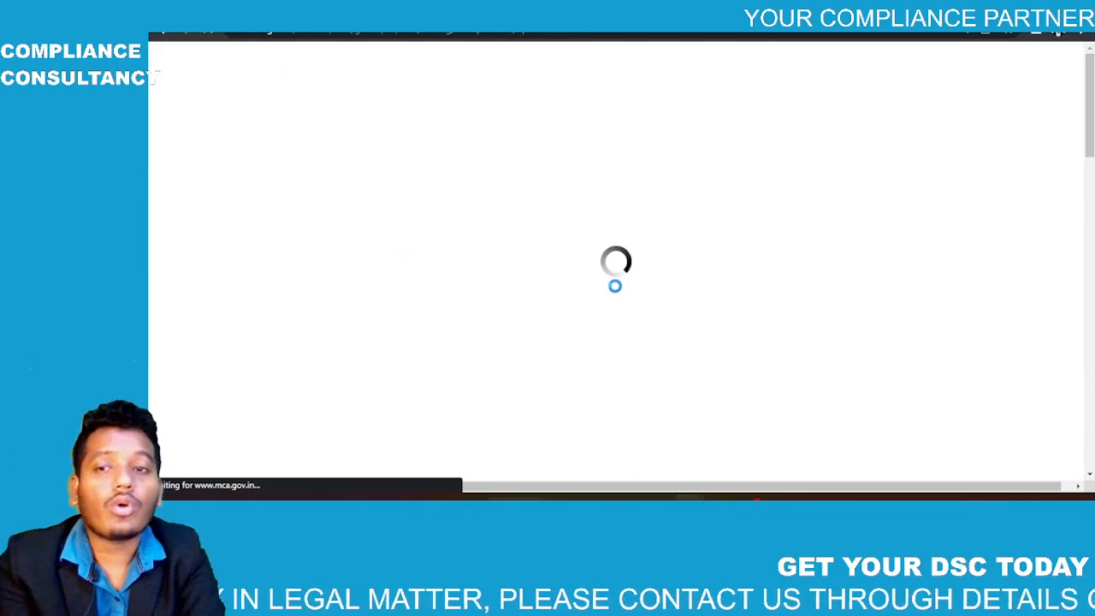
pyautogui.scroll(-3, 617, 292)
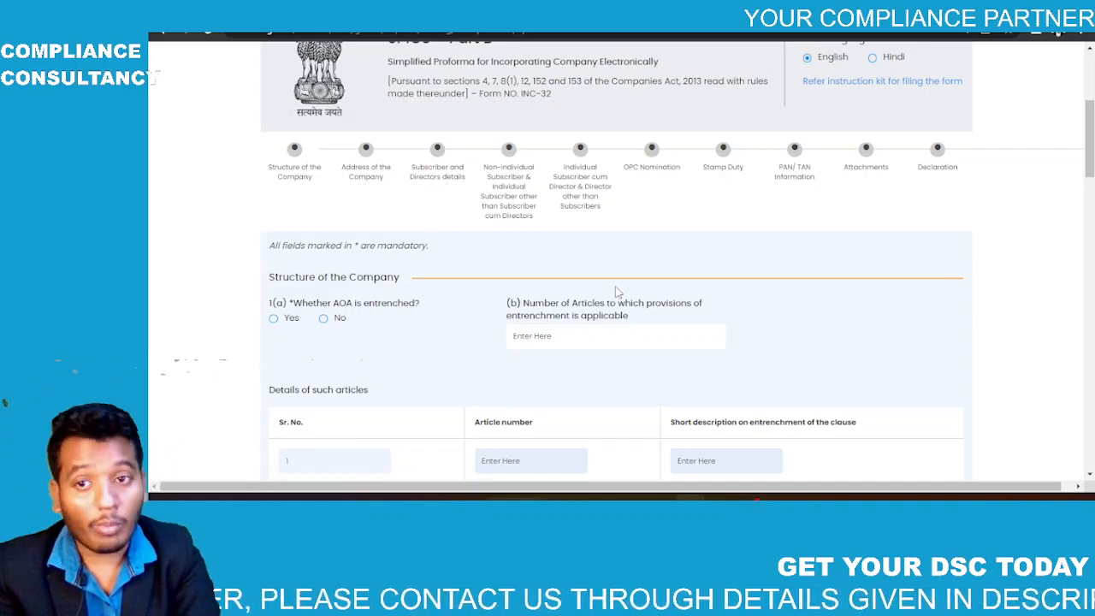
# Step: Answer No to question 1(a) 'Whether AOA is entrenched?' in Structure of the Company
pyautogui.scroll(-2, 618, 292)
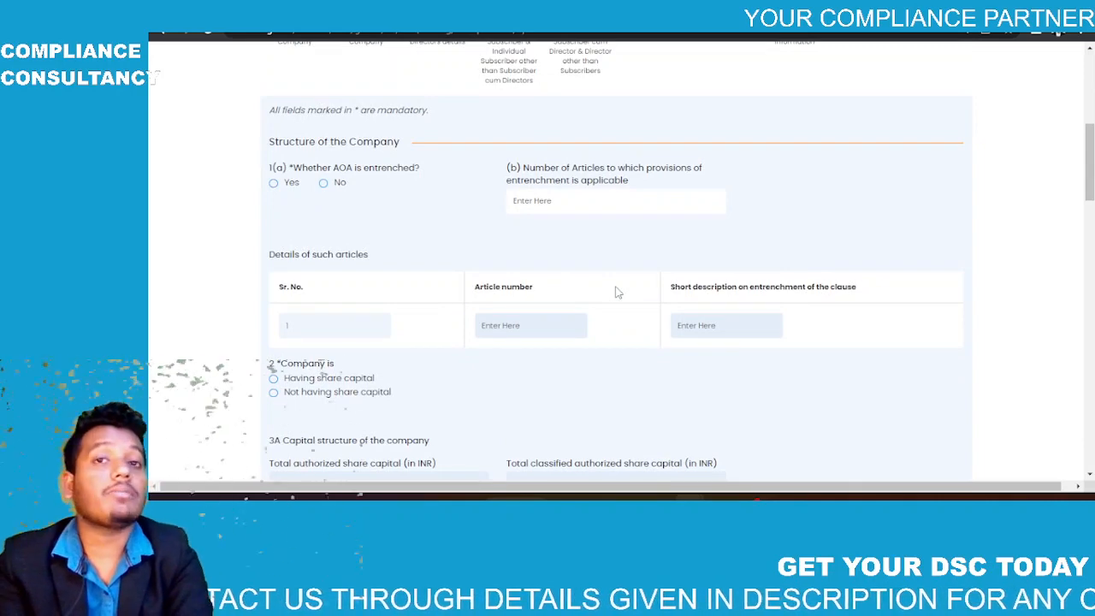
pyautogui.scroll(-1, 618, 292)
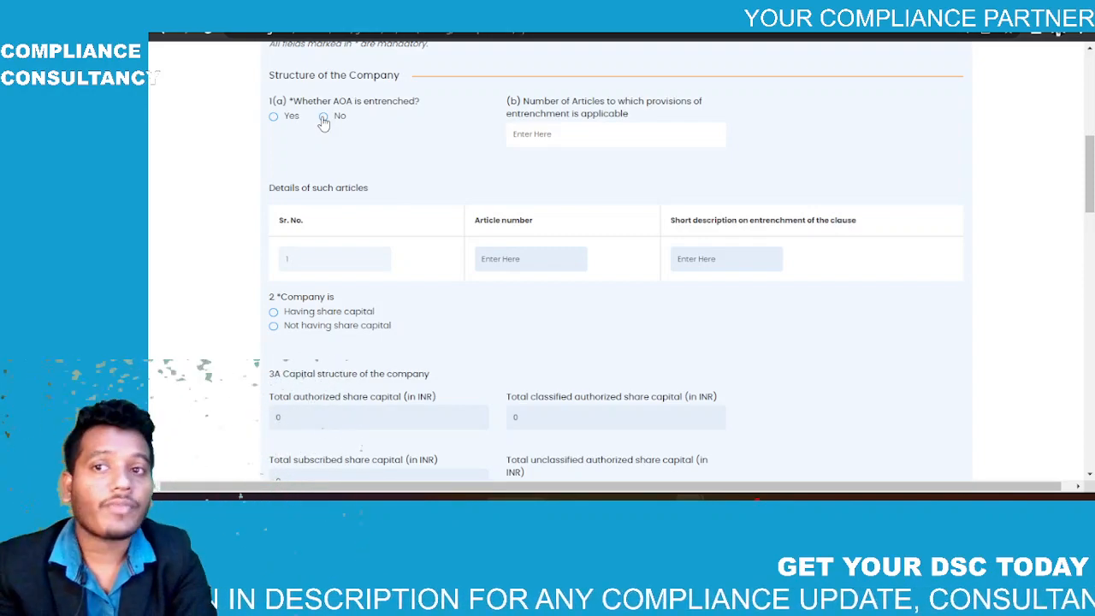
pyautogui.moveTo(296, 102); pyautogui.dragTo(436, 106)
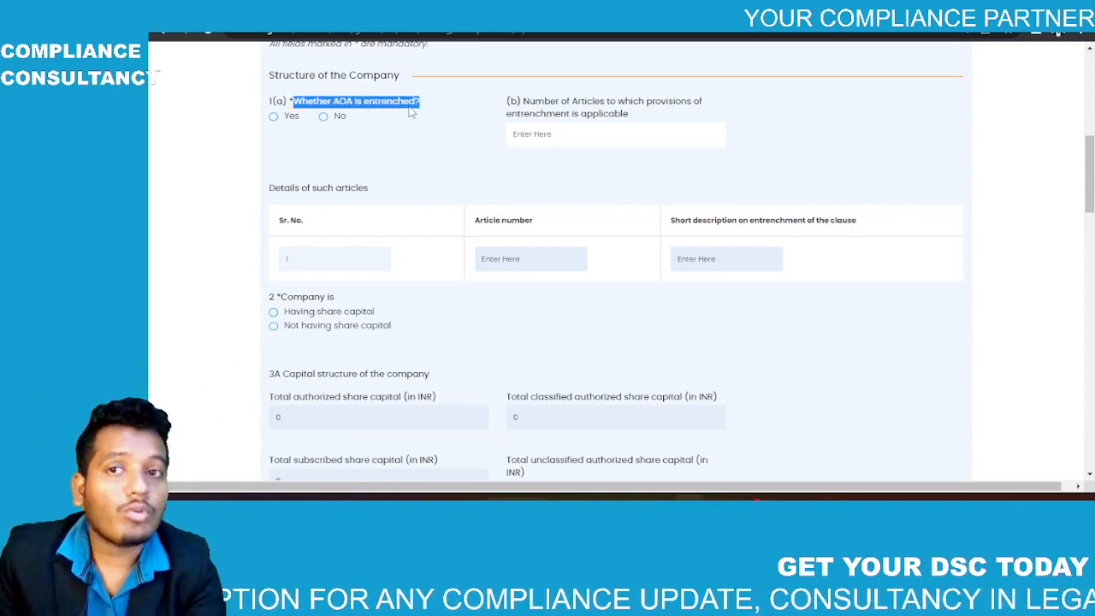
pyautogui.click(410, 126)
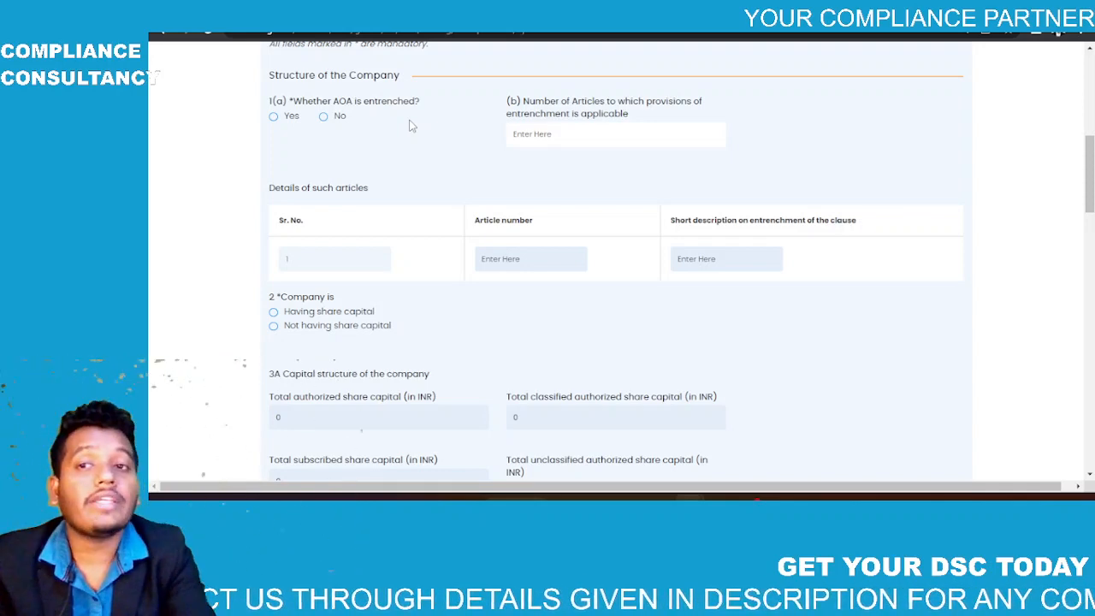
pyautogui.click(323, 116)
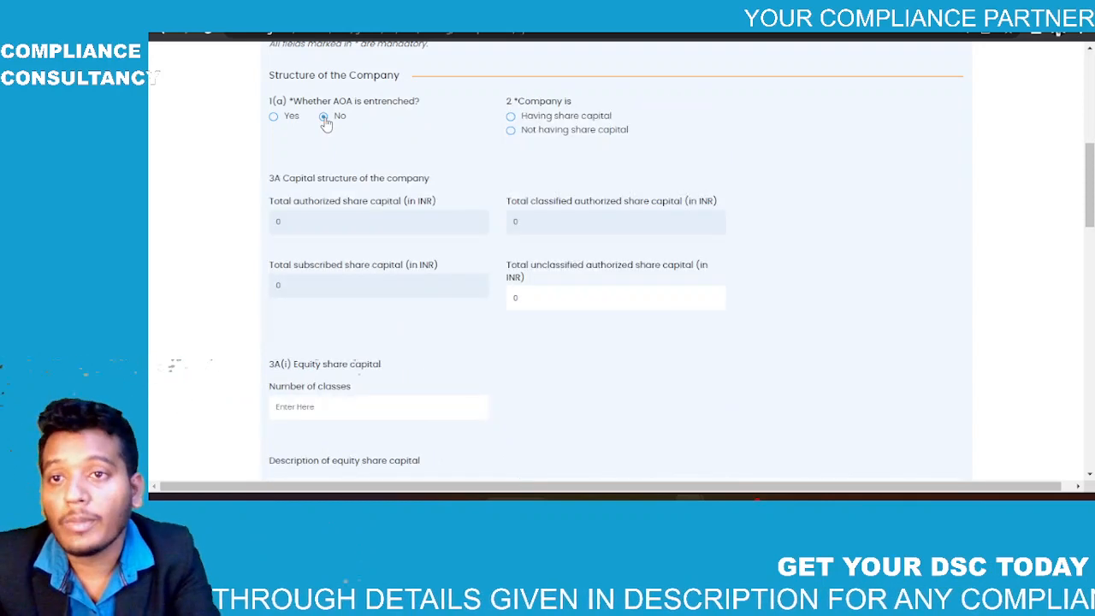
# Step: Mark the company as having share capital with one equity share class, numbered 1
pyautogui.click(511, 115)
pyautogui.scroll(-1, 356, 231)
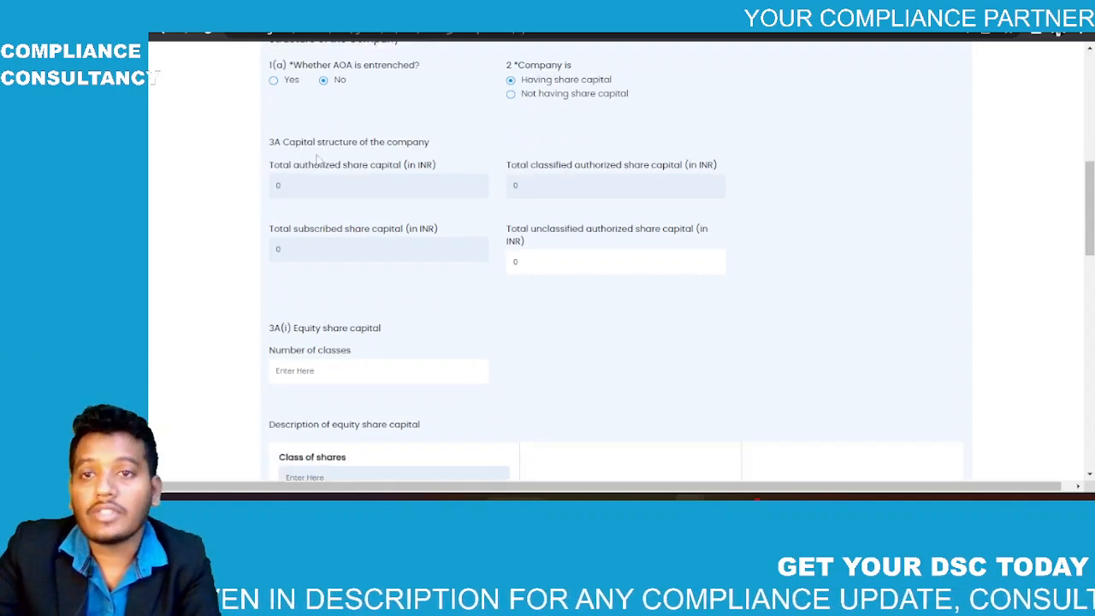
pyautogui.scroll(-3, 543, 263)
pyautogui.scroll(-2, 521, 281)
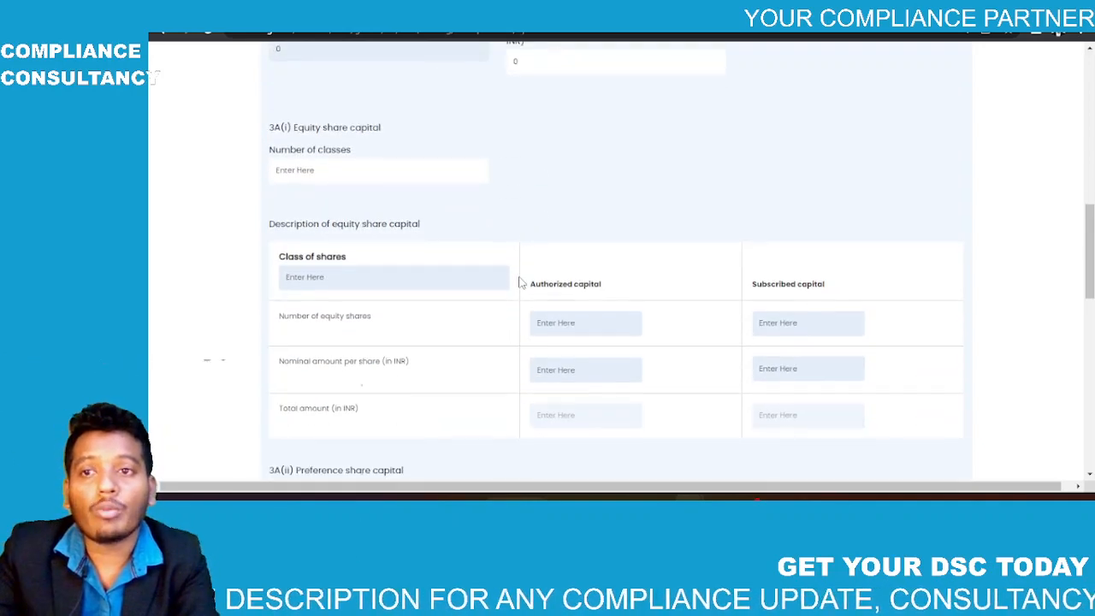
pyautogui.click(393, 178)
pyautogui.write('1')
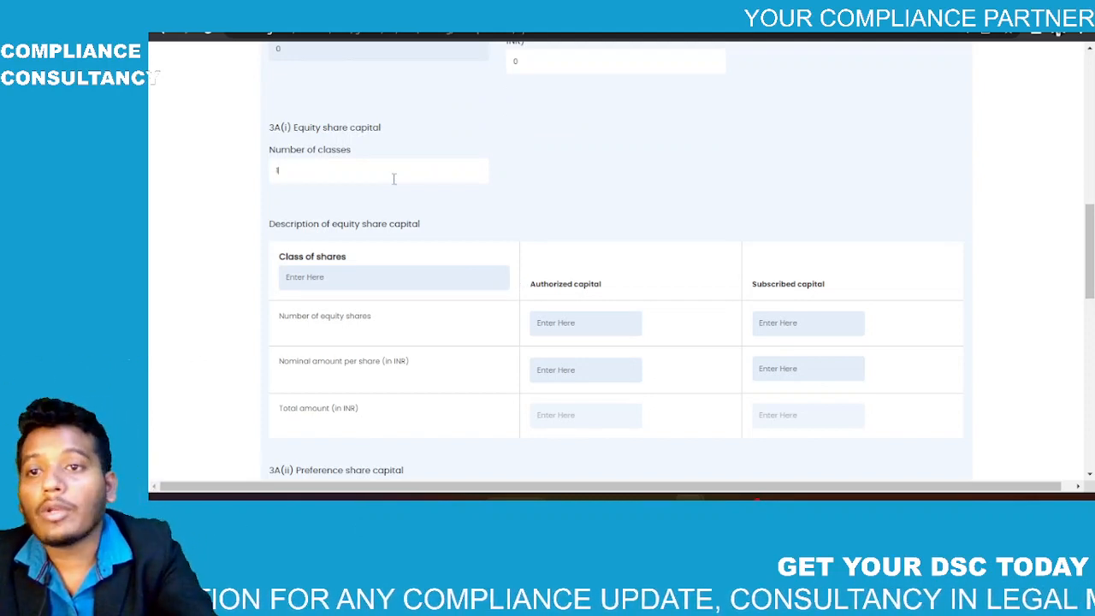
pyautogui.scroll(-3, 516, 179)
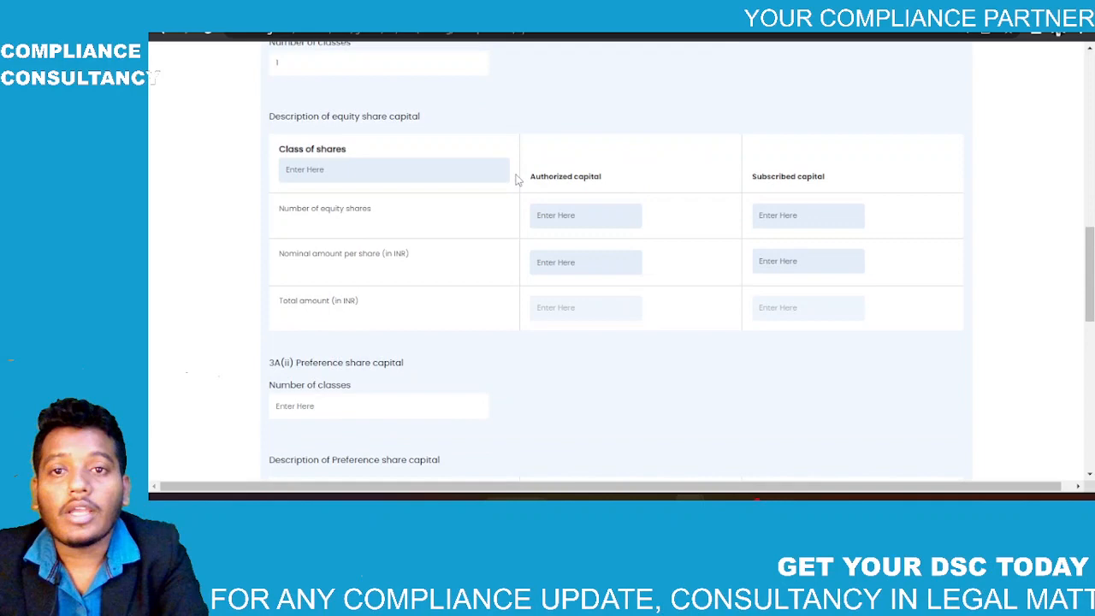
pyautogui.click(364, 170)
pyautogui.write('1')
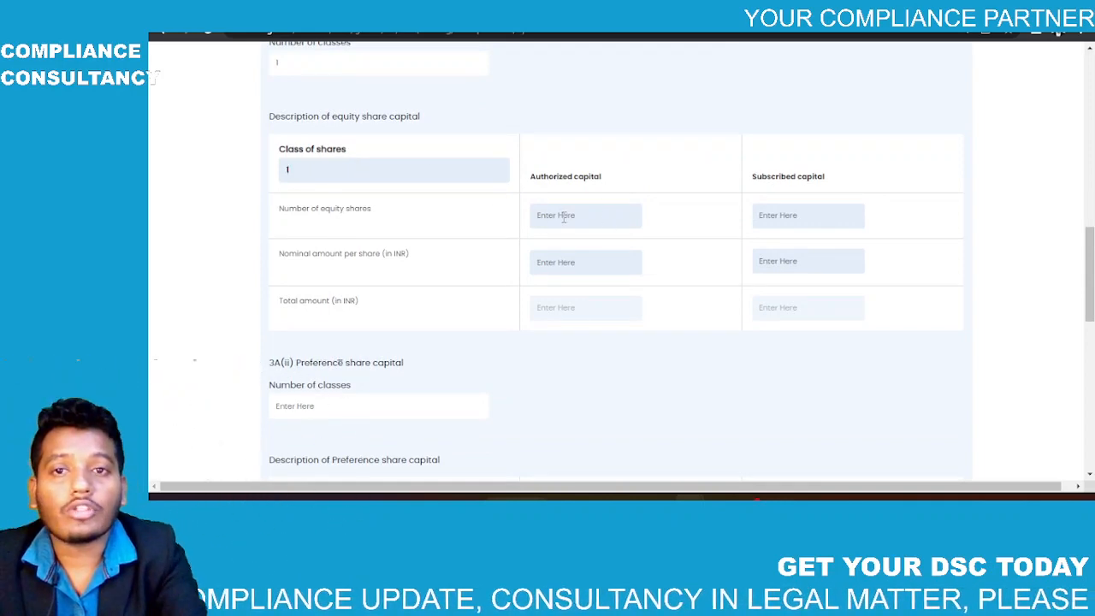
# Step: Enter 100000 authorized and 10000 subscribed equity shares, each at a nominal ₹10
pyautogui.click(563, 215)
pyautogui.write('100000')
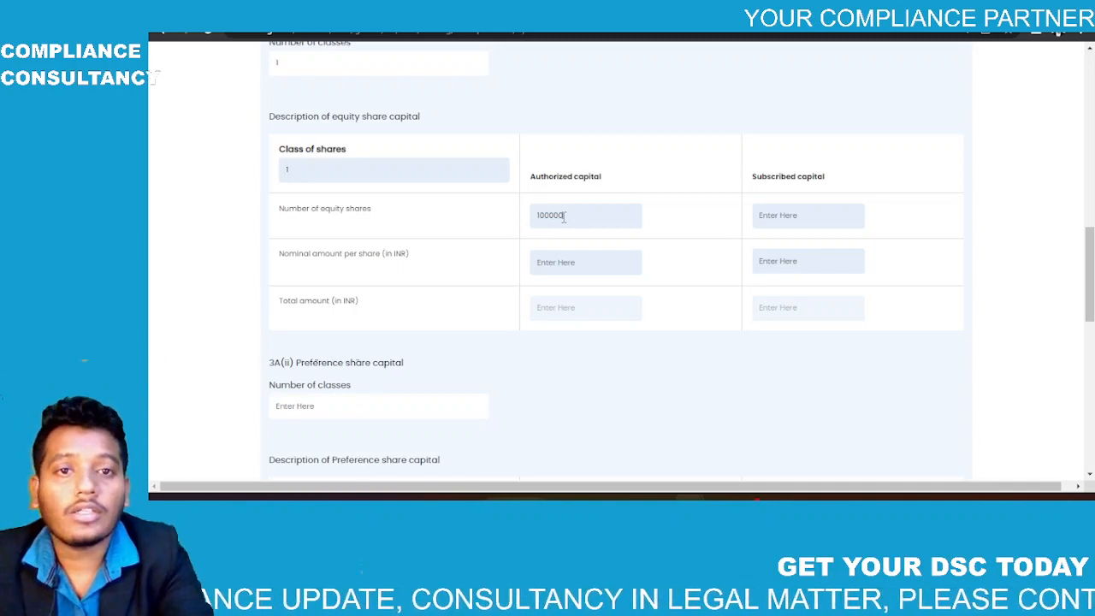
pyautogui.click(786, 215)
pyautogui.write('10000')
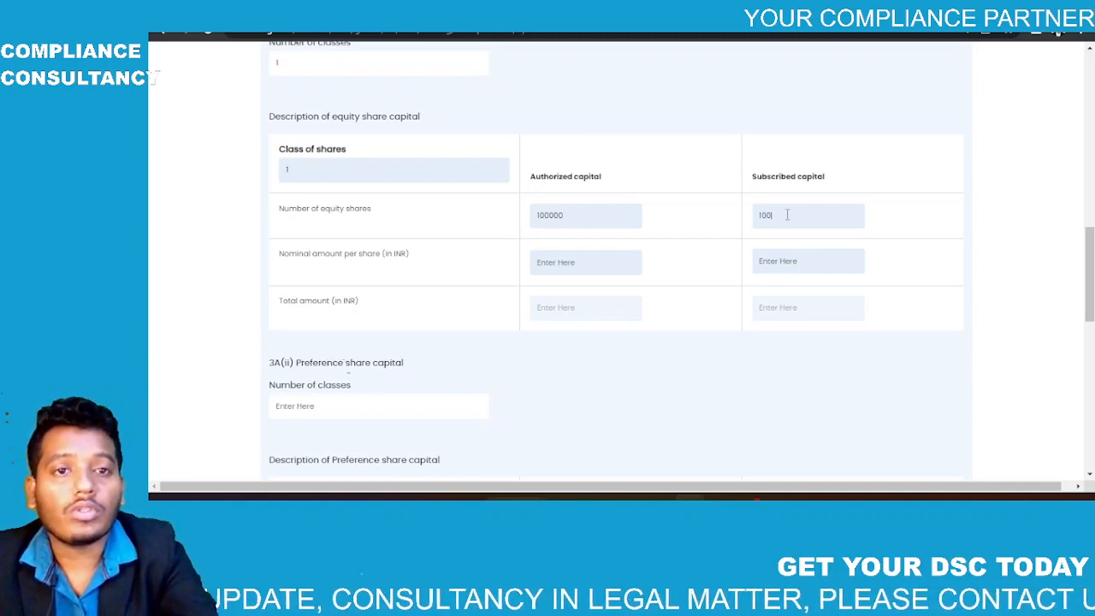
pyautogui.click(618, 253)
pyautogui.write('10')
pyautogui.click(768, 261)
pyautogui.write('10')
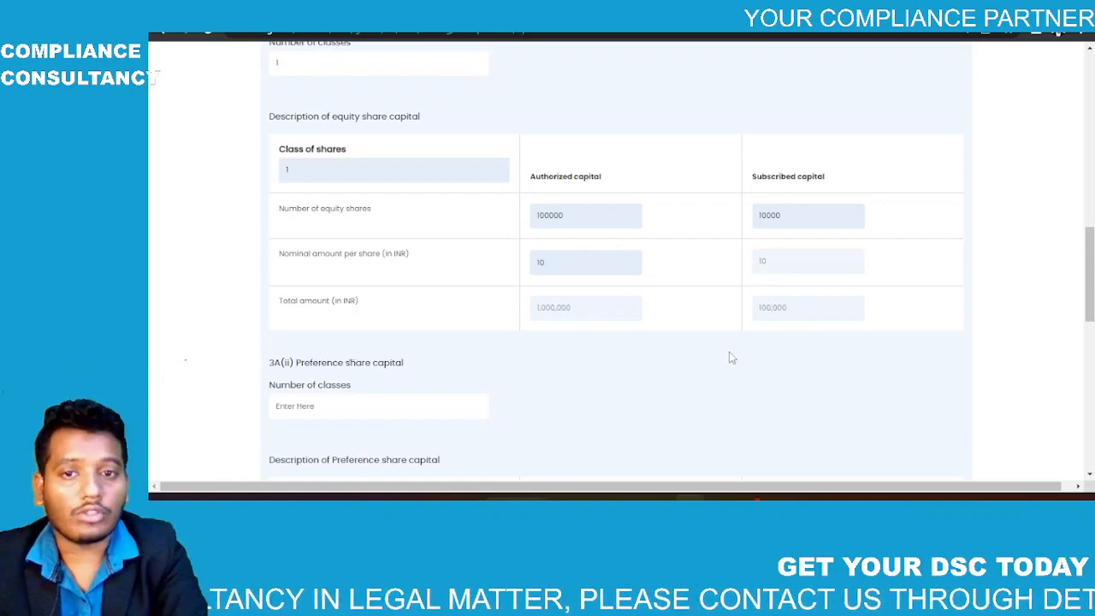
pyautogui.scroll(-2, 728, 352)
# Step: Set the number of preference share classes to 0 under 3A(ii)
pyautogui.scroll(5, 728, 352)
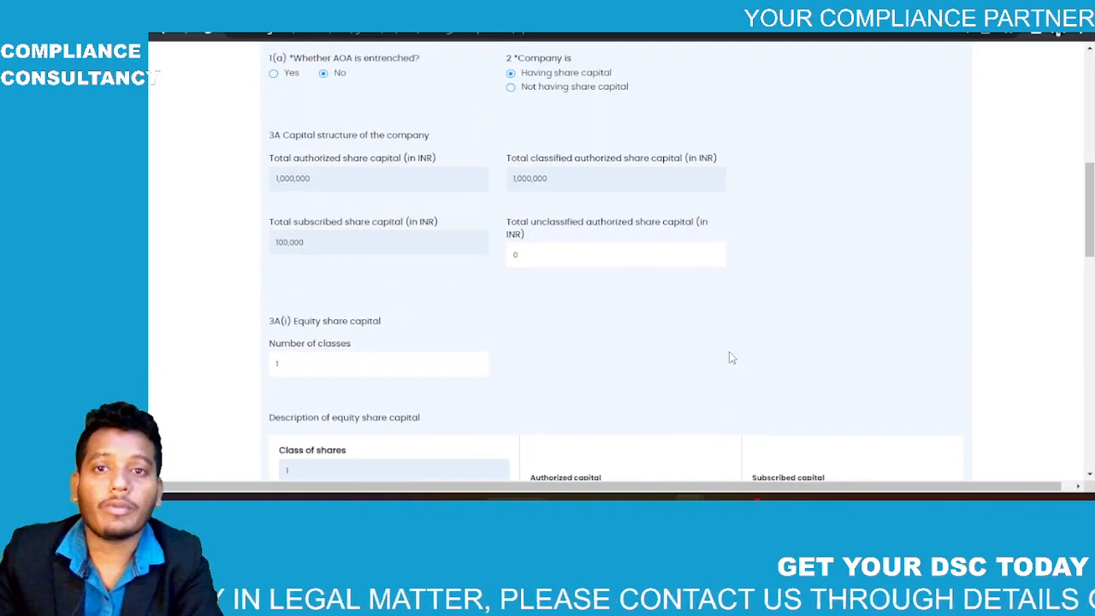
pyautogui.scroll(-5, 730, 352)
pyautogui.scroll(-1, 728, 357)
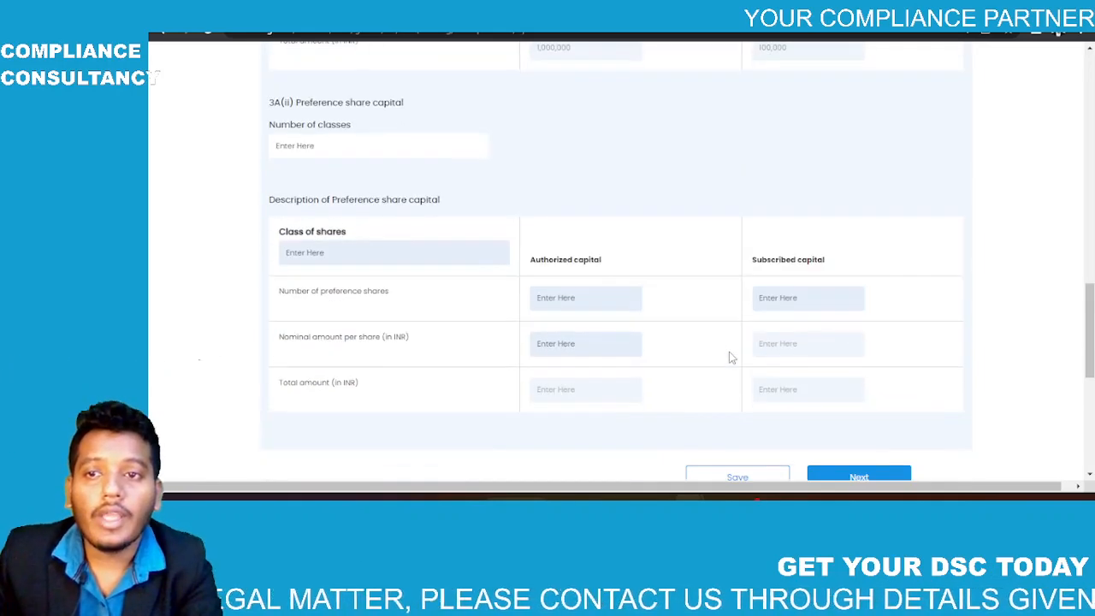
pyautogui.write('0')
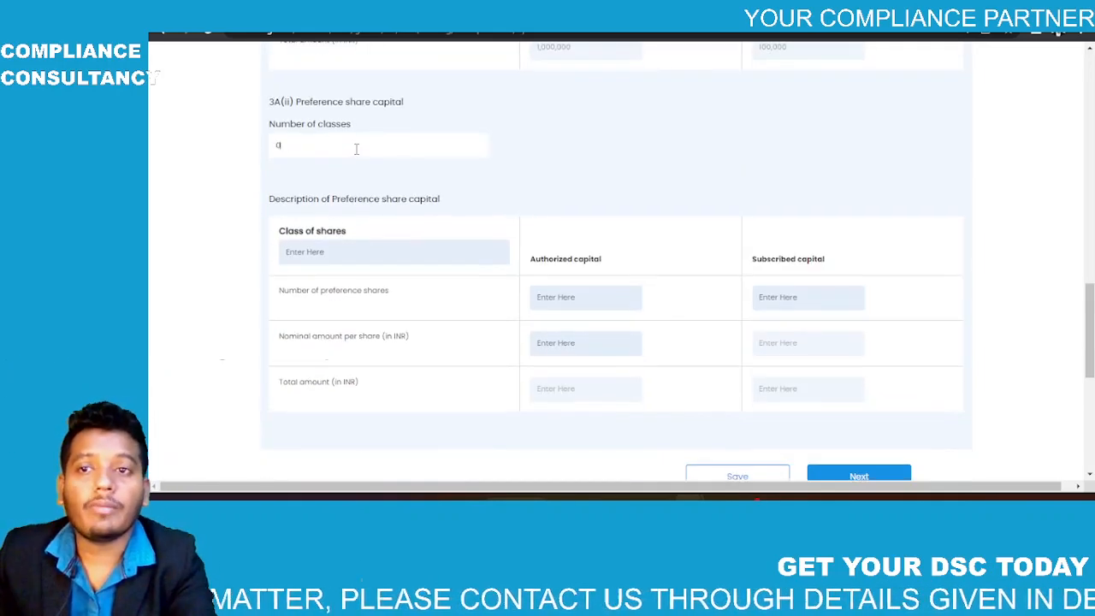
pyautogui.click(590, 143)
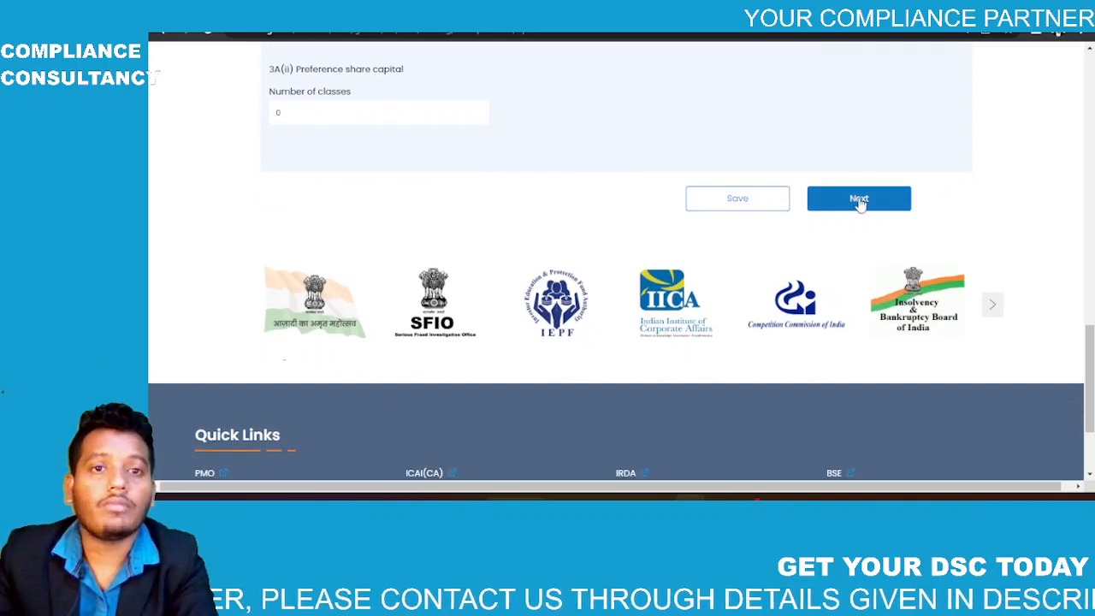
pyautogui.scroll(5, 734, 199)
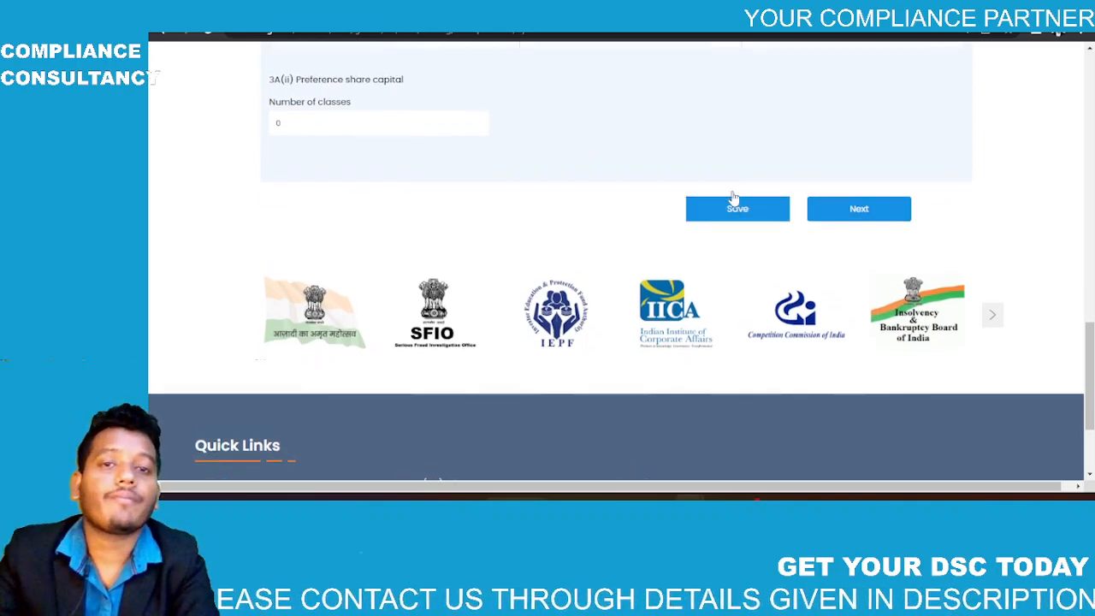
pyautogui.scroll(-4, 734, 199)
pyautogui.scroll(-1, 733, 199)
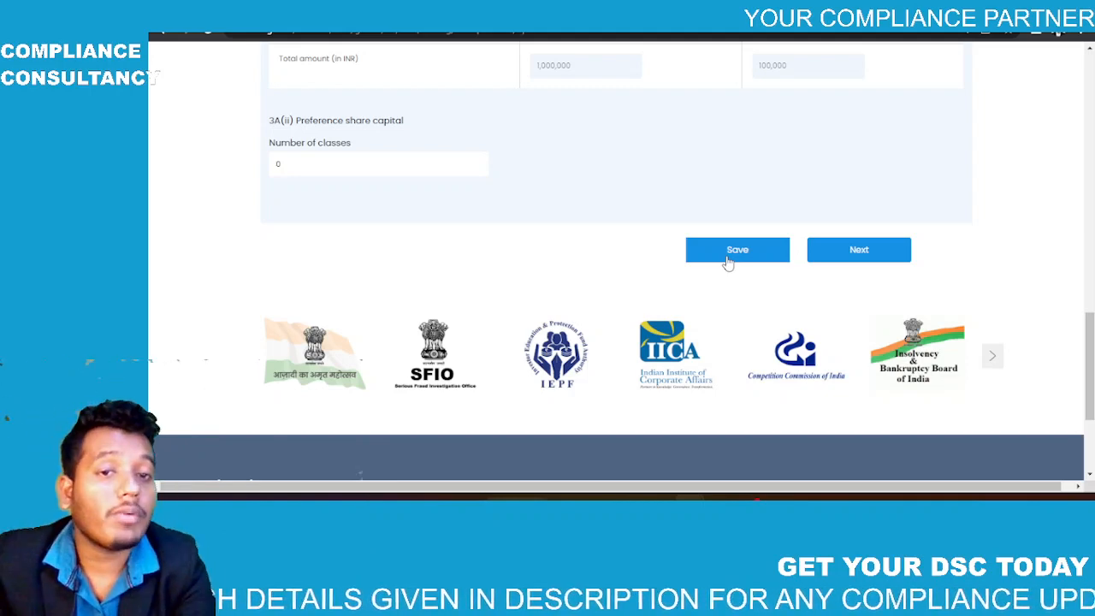
# Step: Choose Wait on Chrome's Page Unresponsive dialog and confirm the preference table is gone
pyautogui.scroll(10, 733, 250)
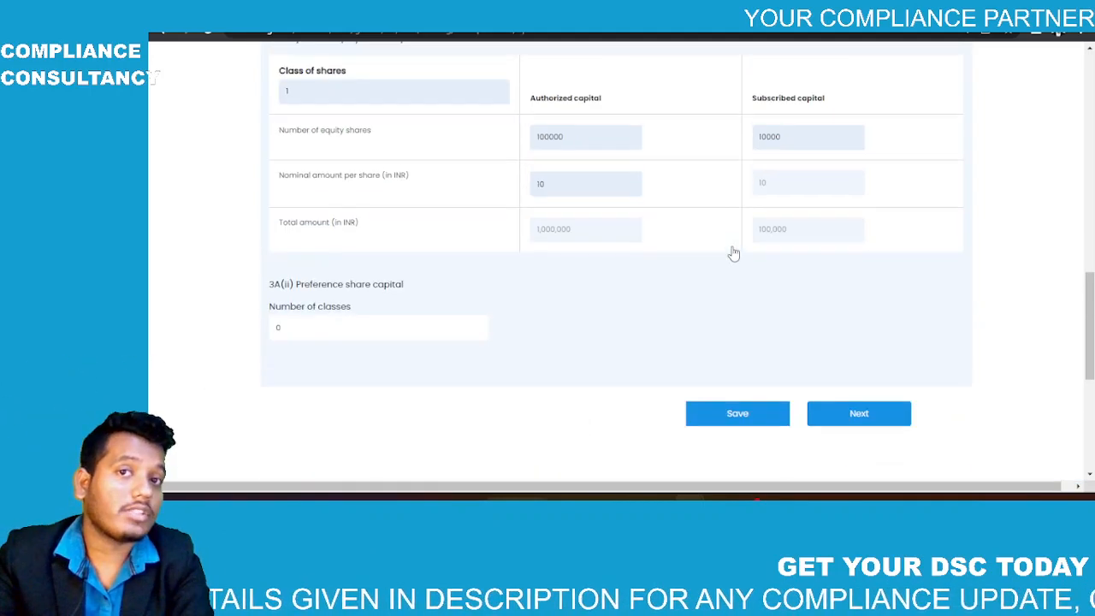
pyautogui.scroll(1, 733, 251)
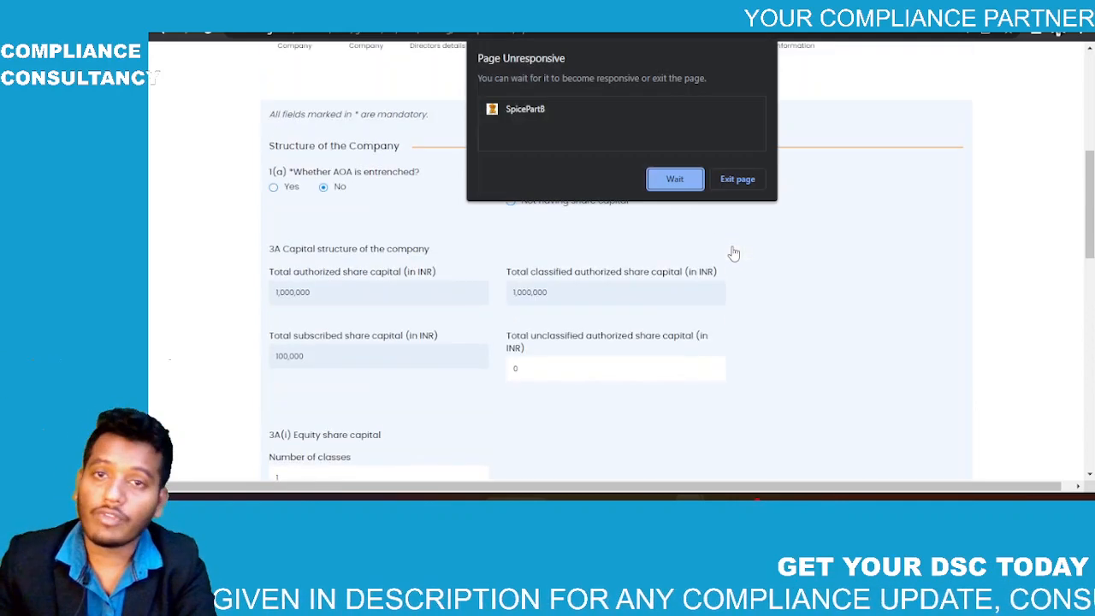
pyautogui.click(675, 179)
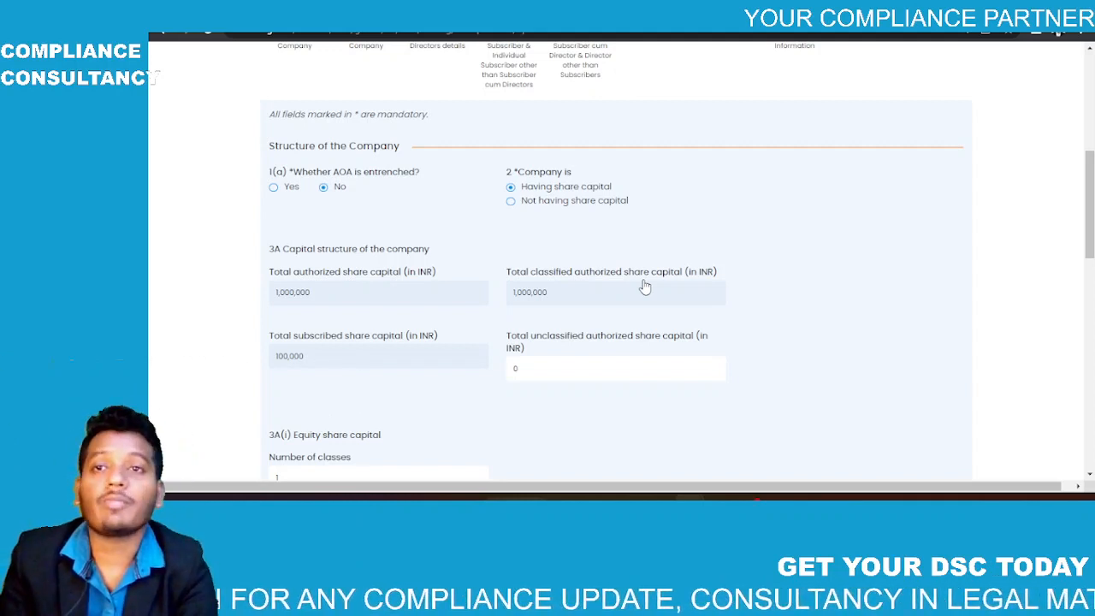
pyautogui.scroll(-2, 645, 287)
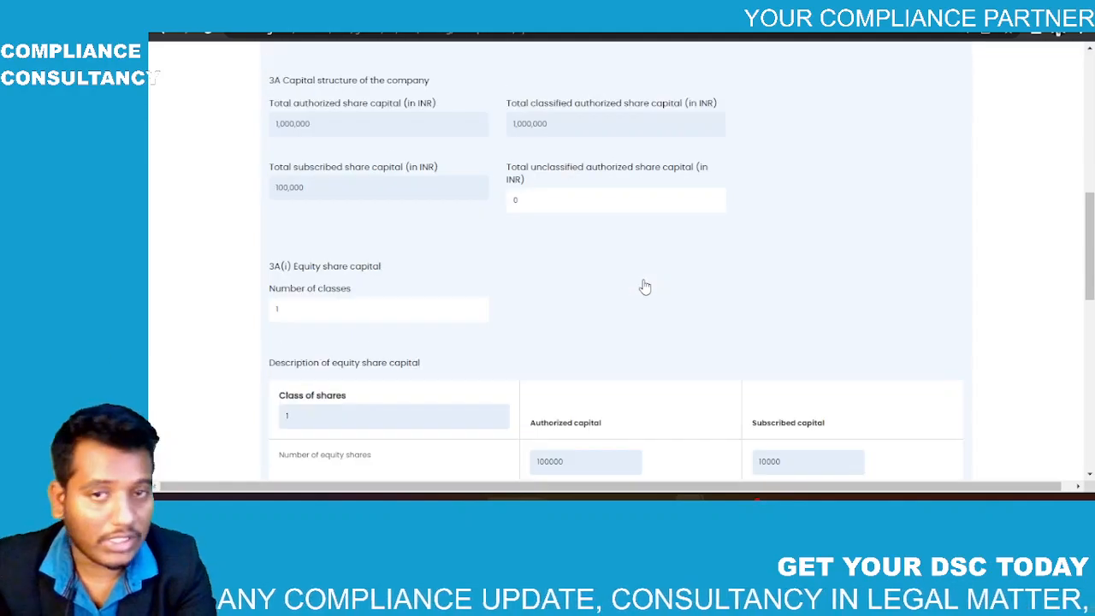
pyautogui.scroll(6, 645, 287)
pyautogui.scroll(-6, 645, 287)
pyautogui.scroll(-6, 645, 288)
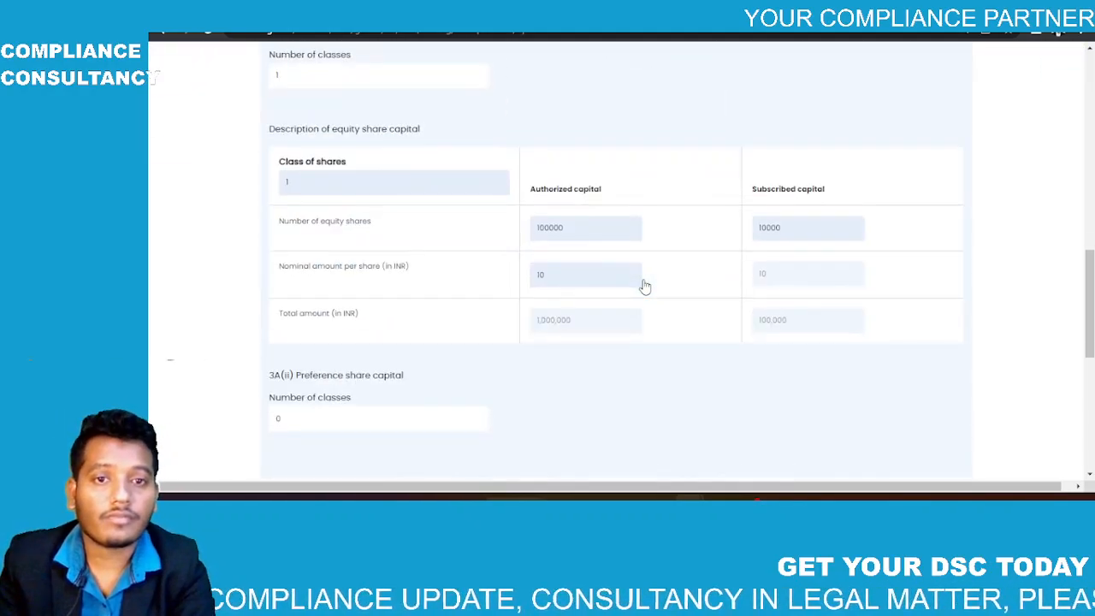
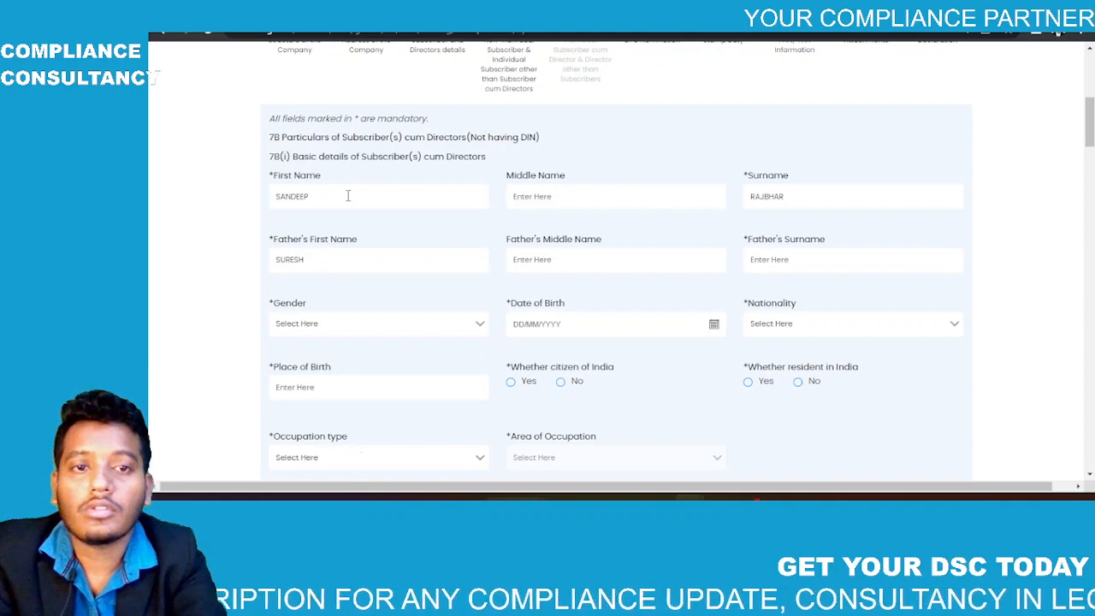
# Step: Enter the father's surname, choose Male, fill the birth details and select Master degree
pyautogui.write('RAJBHAR')
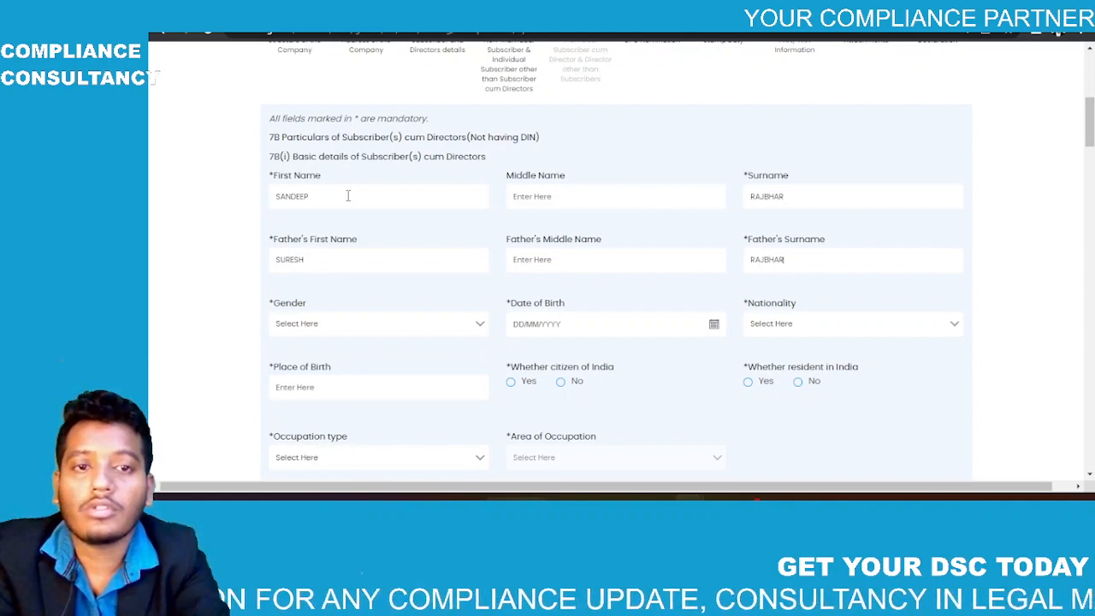
pyautogui.press('space')
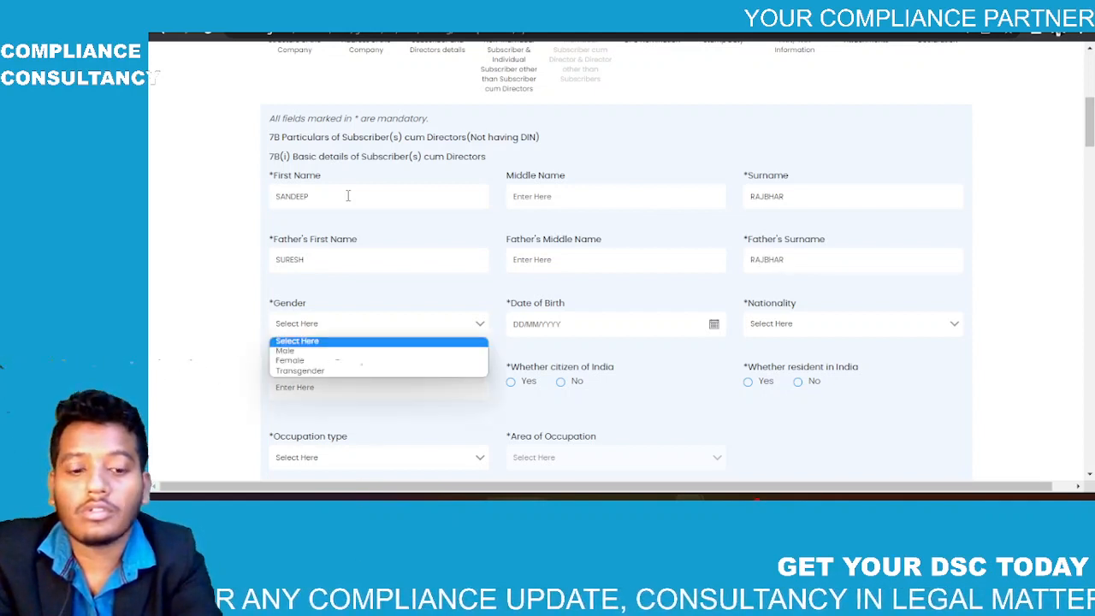
pyautogui.press('Down')
pyautogui.press('Return')
pyautogui.write('10')
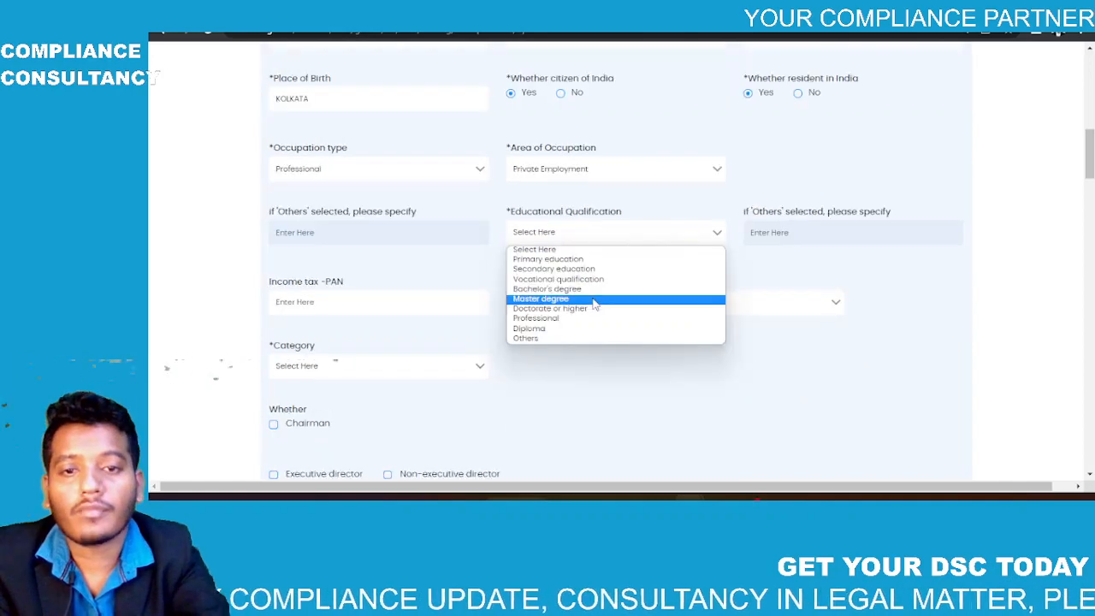
pyautogui.click(592, 299)
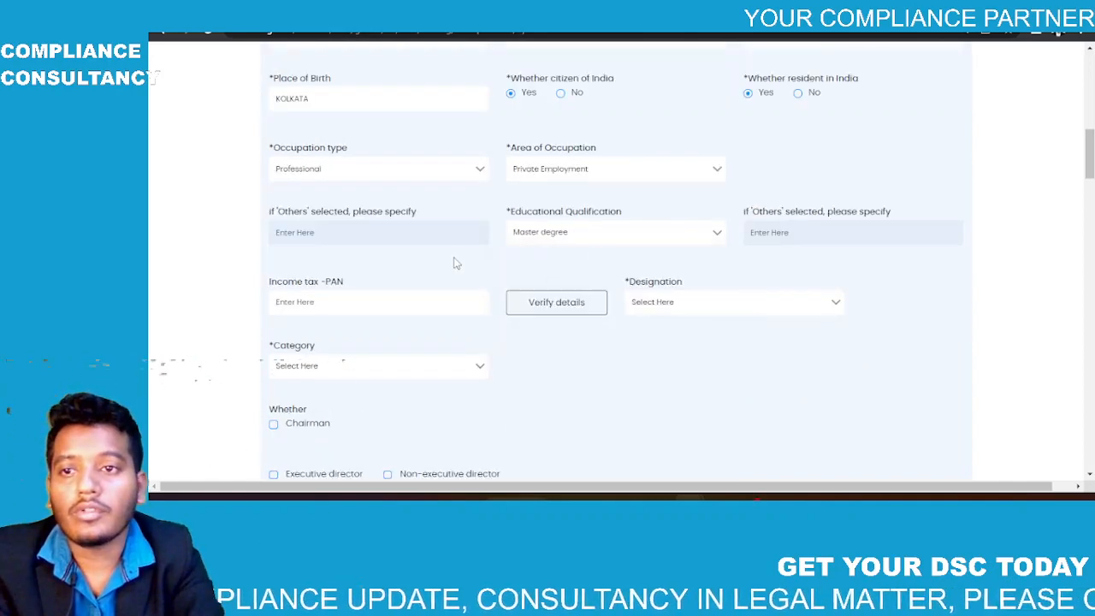
# Step: Set designation to Director and category to Promoter, and tick Executive director
pyautogui.scroll(-1, 630, 248)
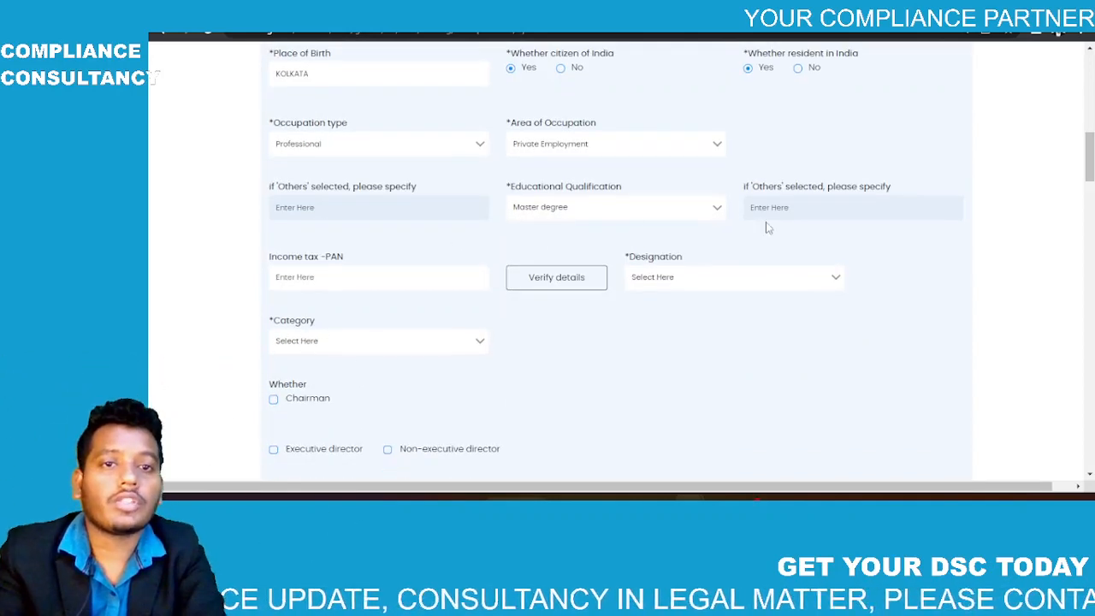
pyautogui.scroll(-2, 765, 228)
pyautogui.scroll(-1, 410, 210)
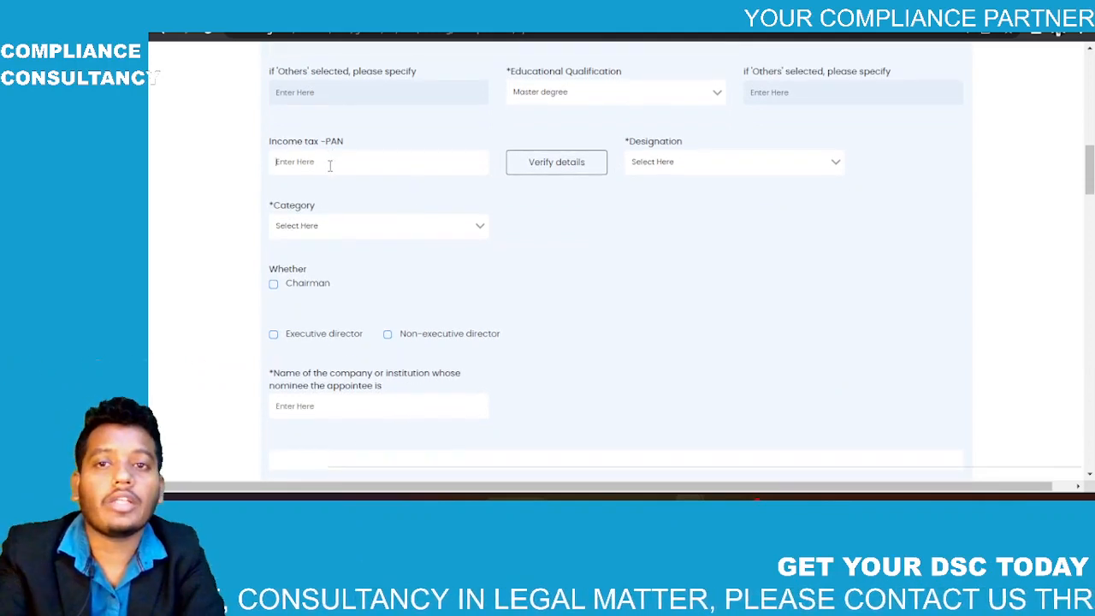
pyautogui.scroll(-1, 329, 165)
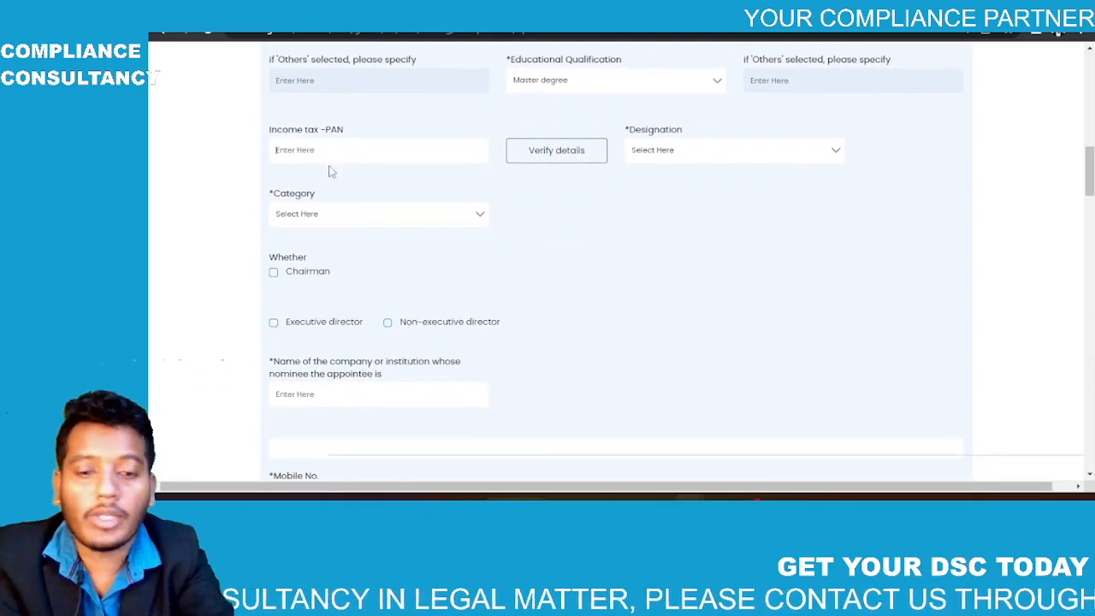
pyautogui.scroll(-2, 513, 158)
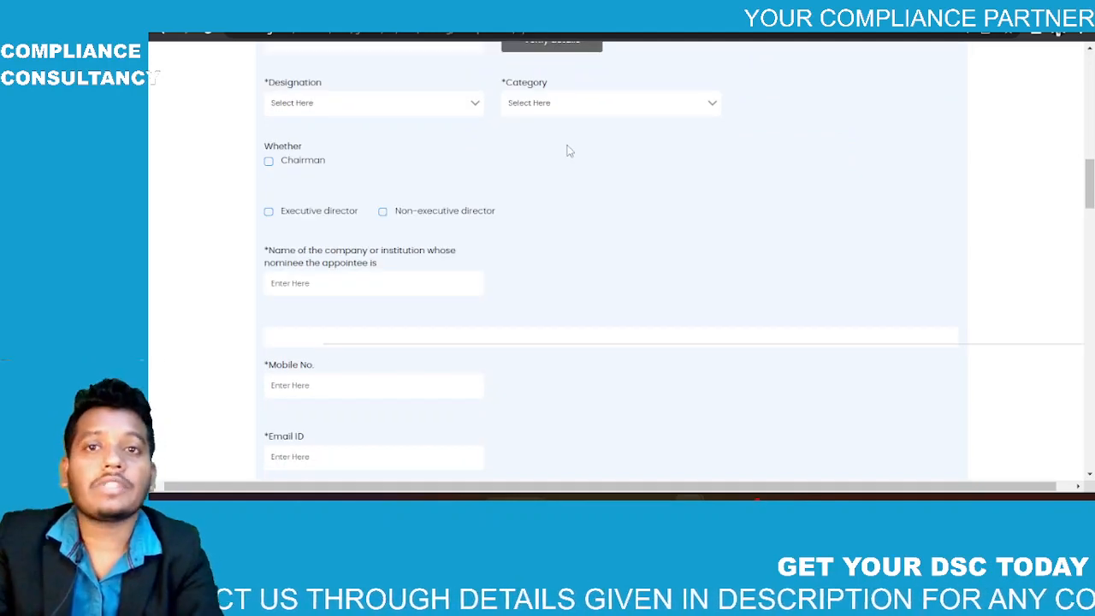
pyautogui.click(435, 104)
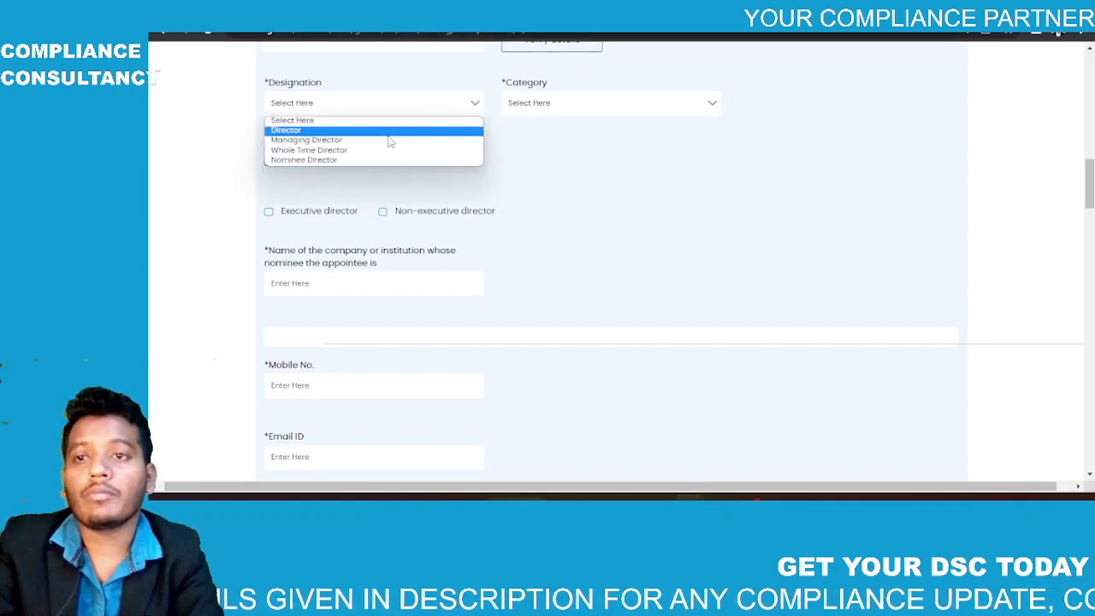
pyautogui.click(387, 130)
pyautogui.click(570, 104)
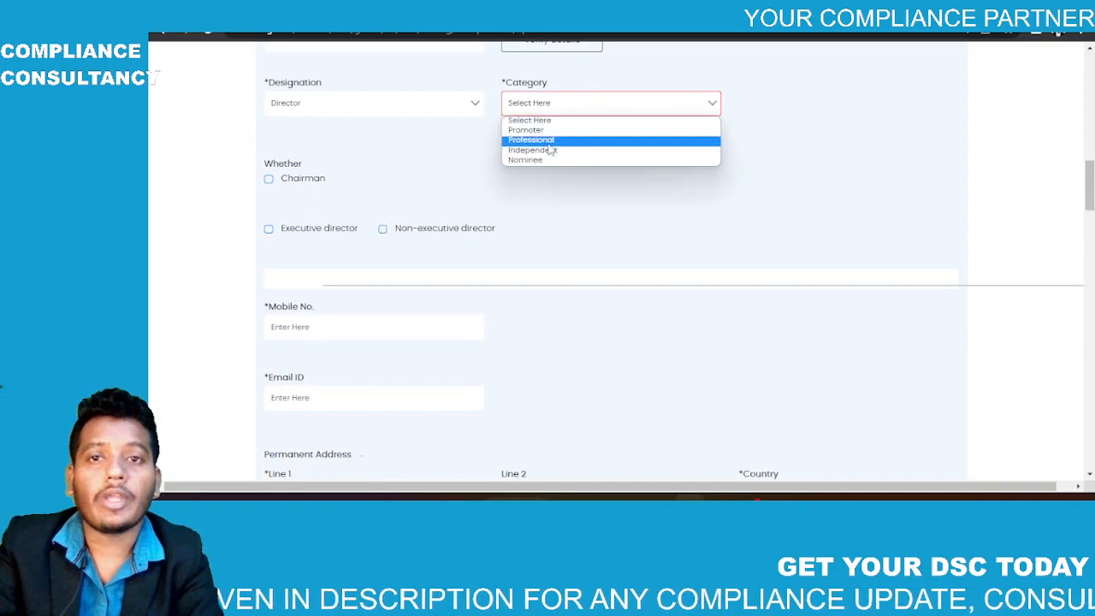
pyautogui.click(523, 129)
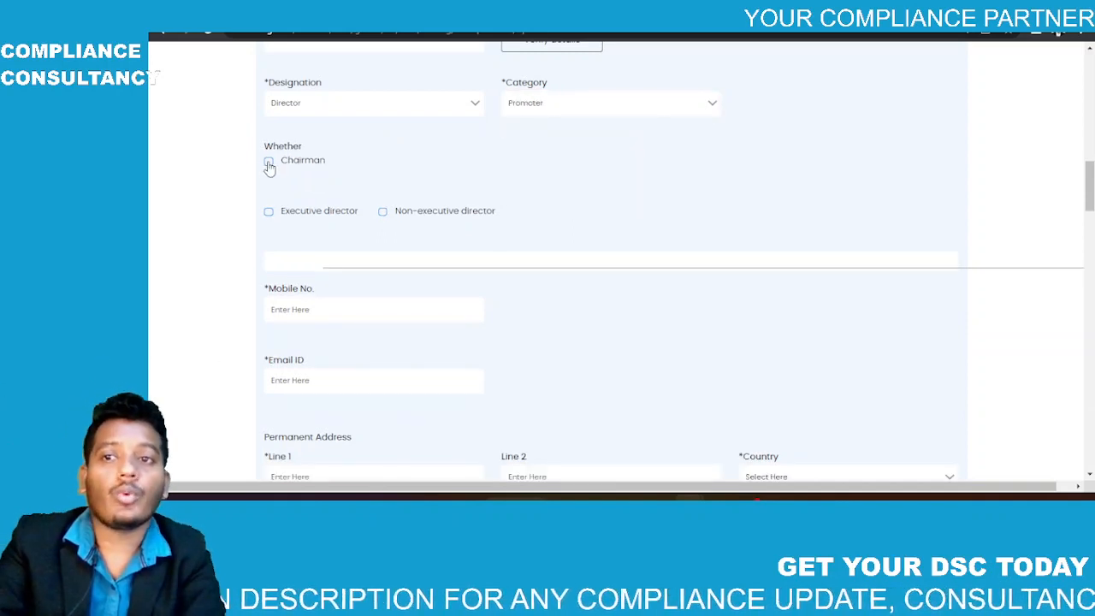
pyautogui.click(268, 212)
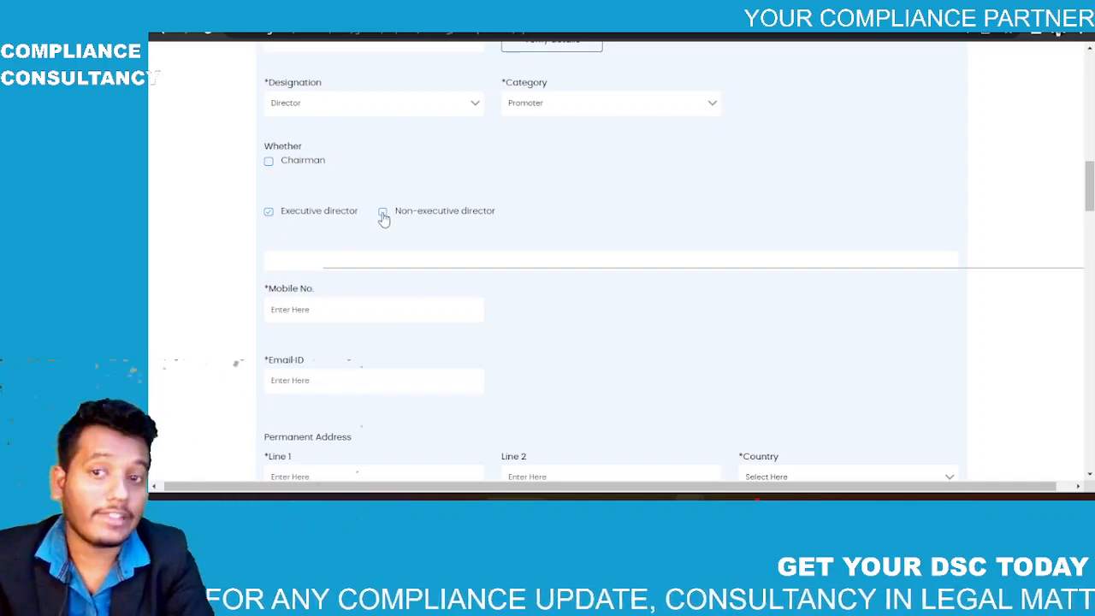
pyautogui.scroll(-1, 395, 220)
# Step: Enter the director's mobile number, adding a leading 0
pyautogui.scroll(-1, 395, 221)
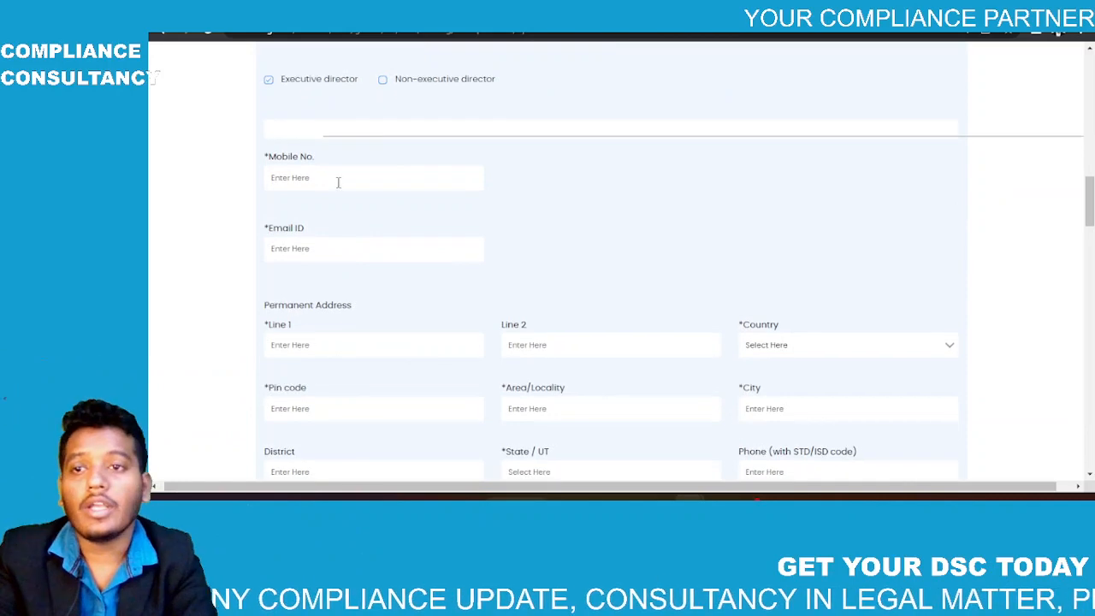
pyautogui.click(338, 183)
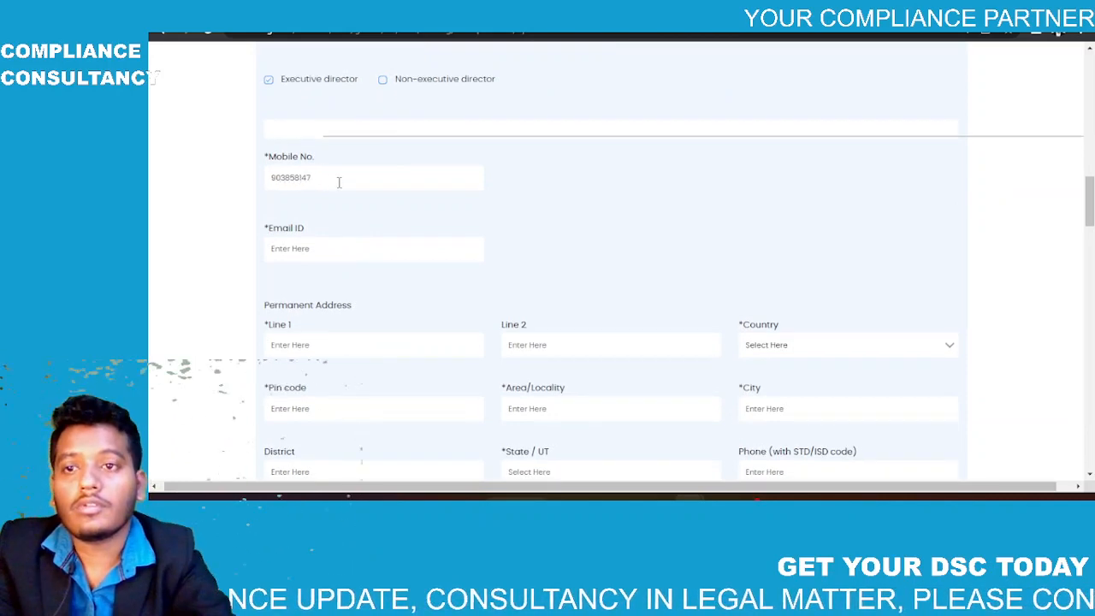
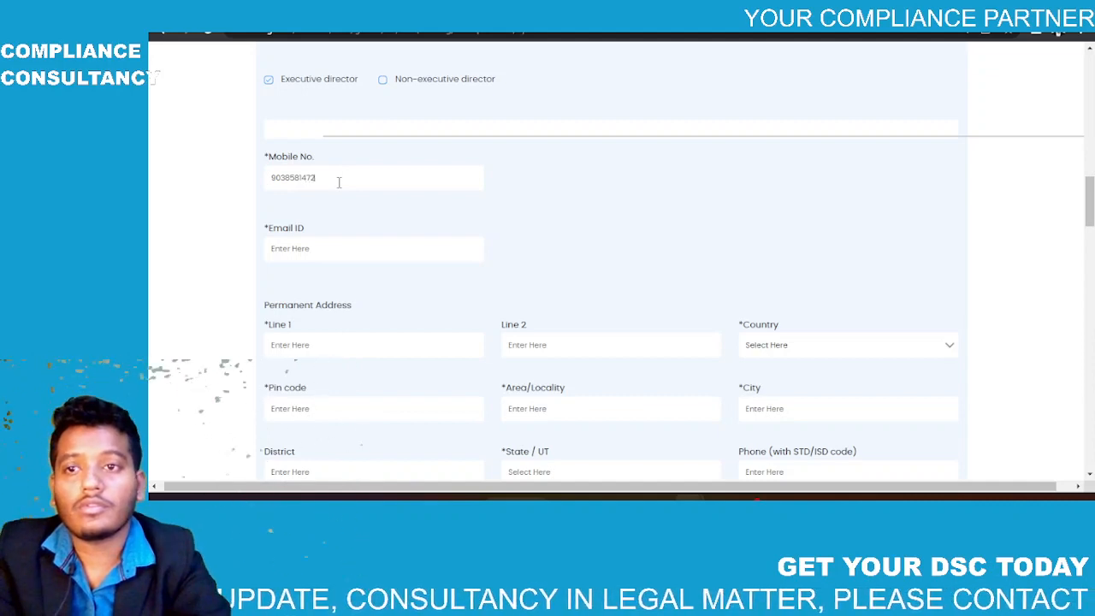
pyautogui.click(334, 252)
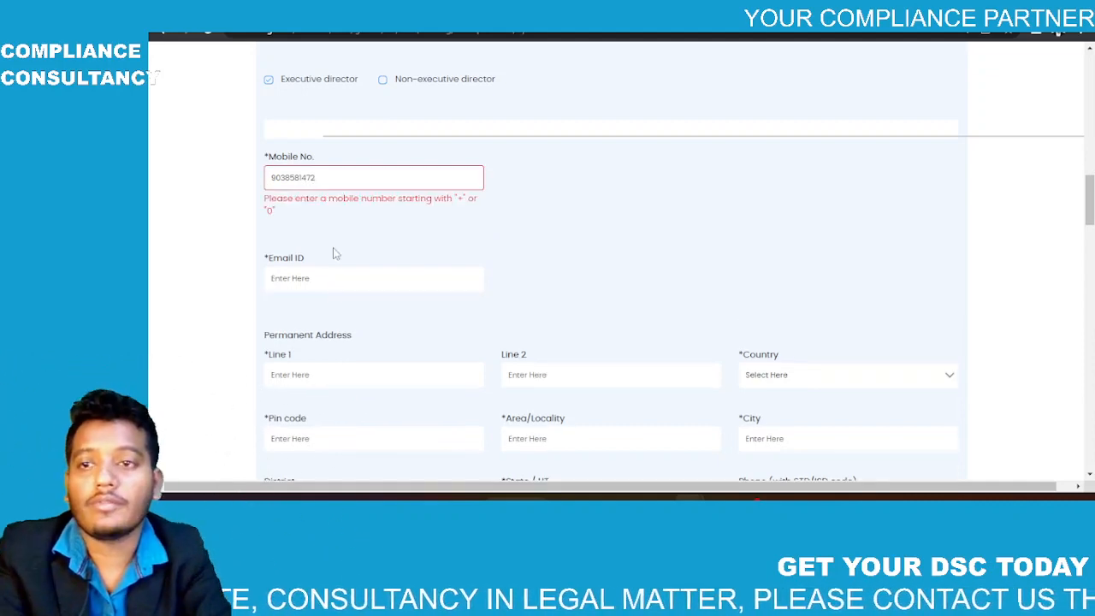
pyautogui.click(269, 177)
pyautogui.write('0')
# Step: Enter the director's e-mail address, correcting the domain ending to .com
pyautogui.click(302, 279)
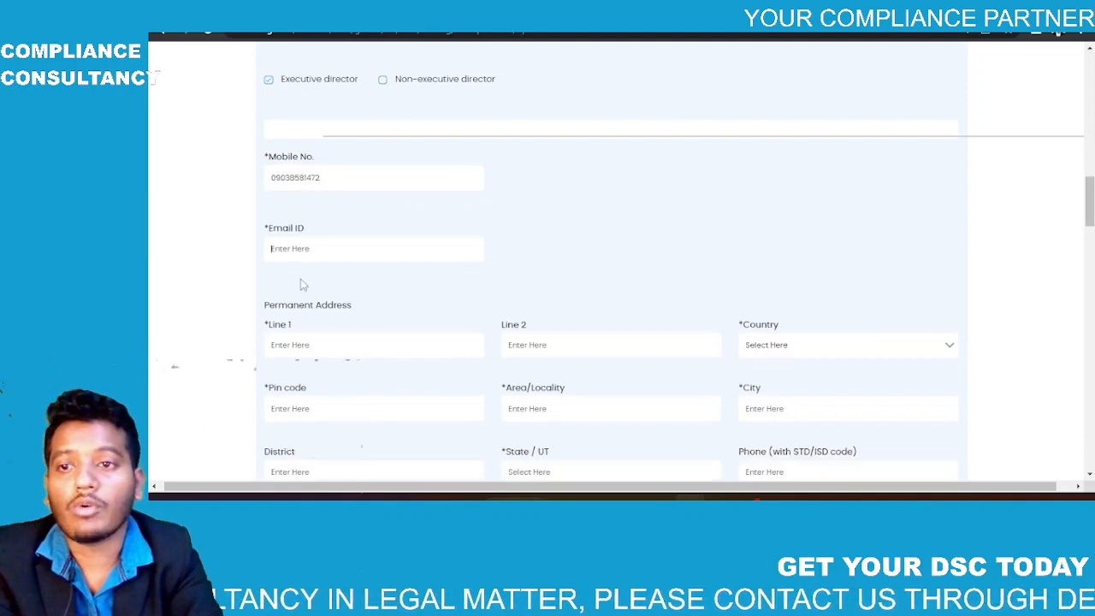
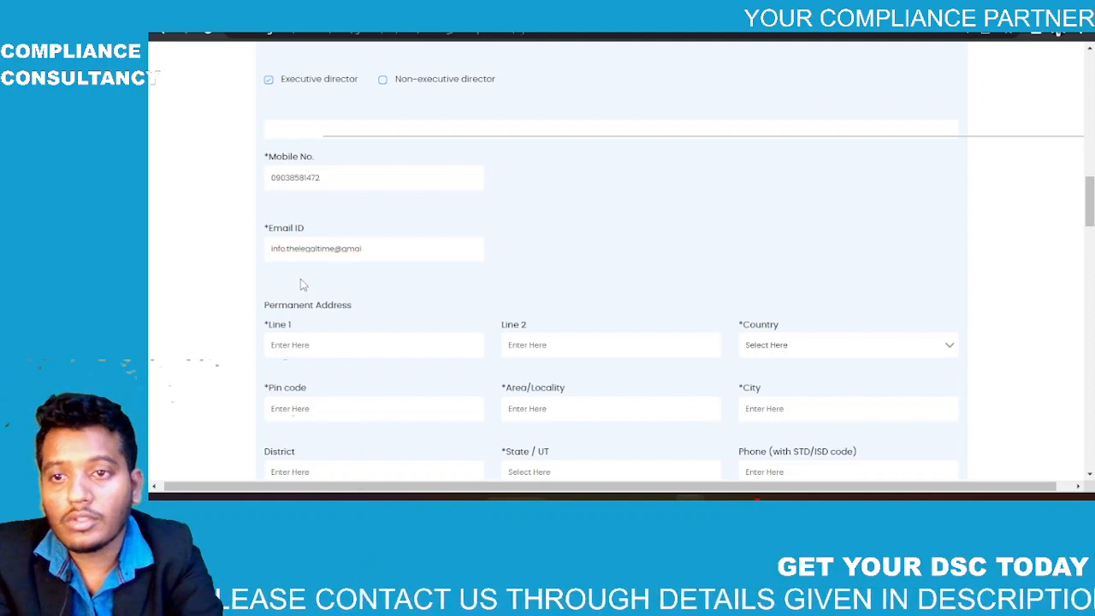
pyautogui.press('Tab')
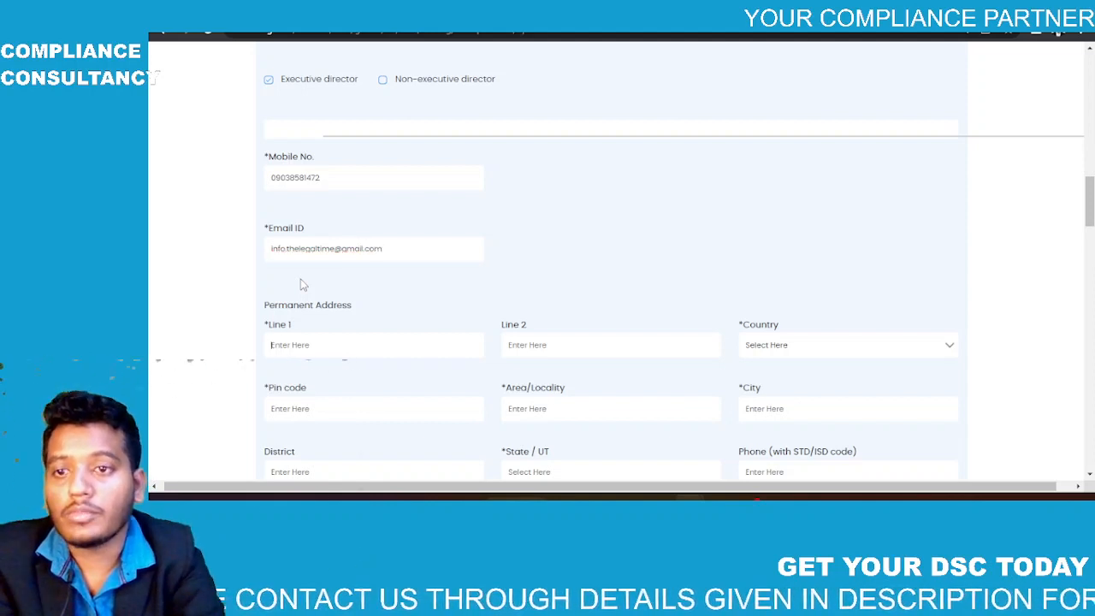
# Step: Enter the permanent address line 1 and leave line 2 empty
pyautogui.scroll(-2, 301, 285)
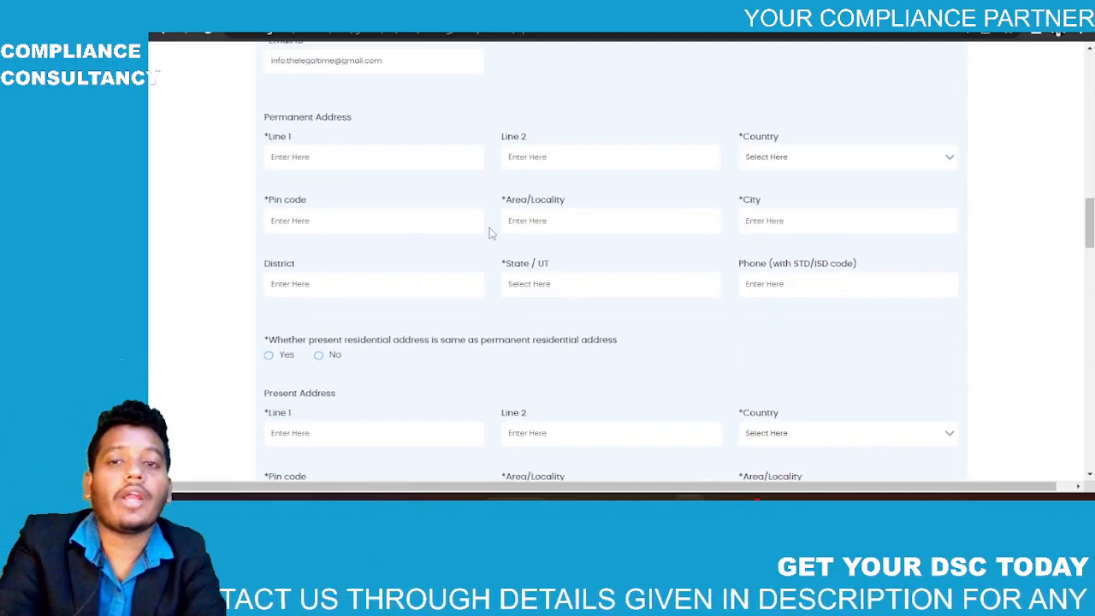
pyautogui.write('nikhilunga d')
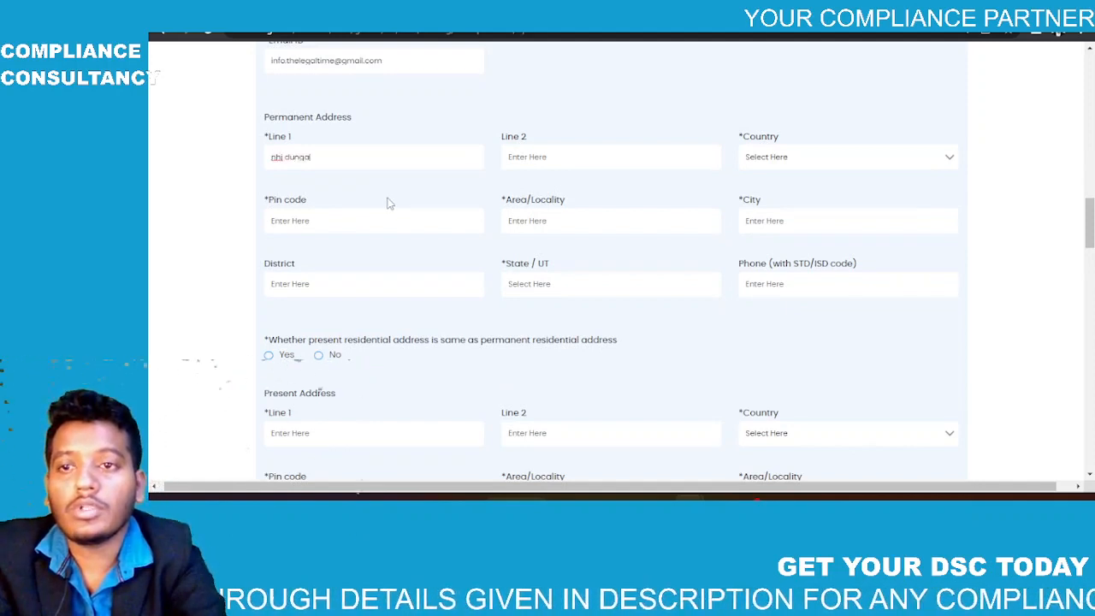
pyautogui.press('Tab')
pyautogui.write('jaga')
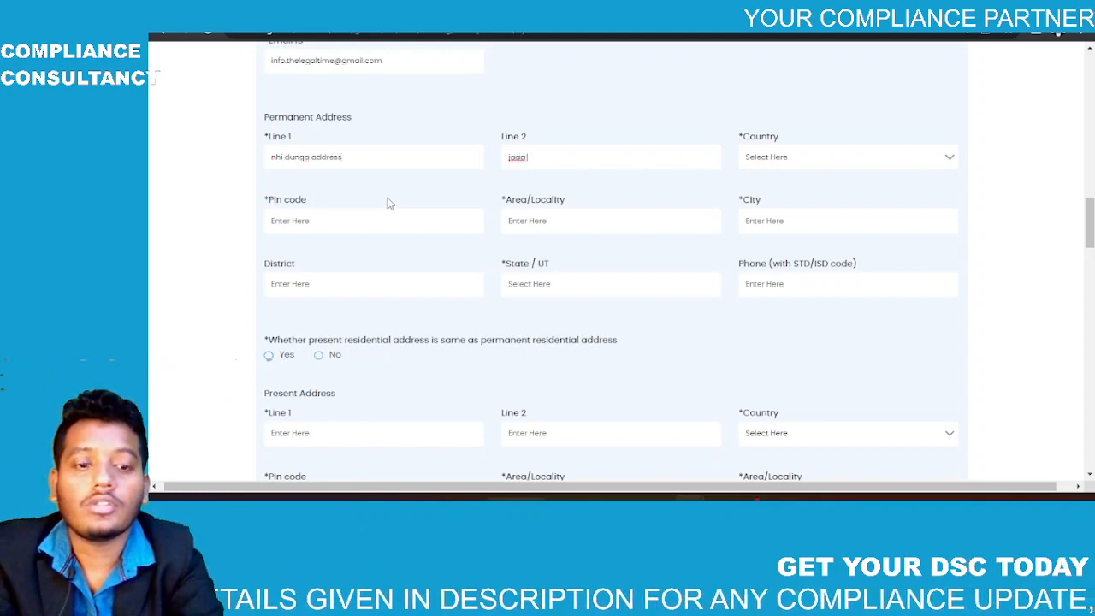
pyautogui.press('BackSpace')
pyautogui.press('BackSpace')
pyautogui.press('BackSpace')
pyautogui.press('BackSpace')
# Step: Set country India, PIN 700001 and locality Radha Bazar, fixing the invalid PIN first
pyautogui.press('Tab')
pyautogui.write('in')
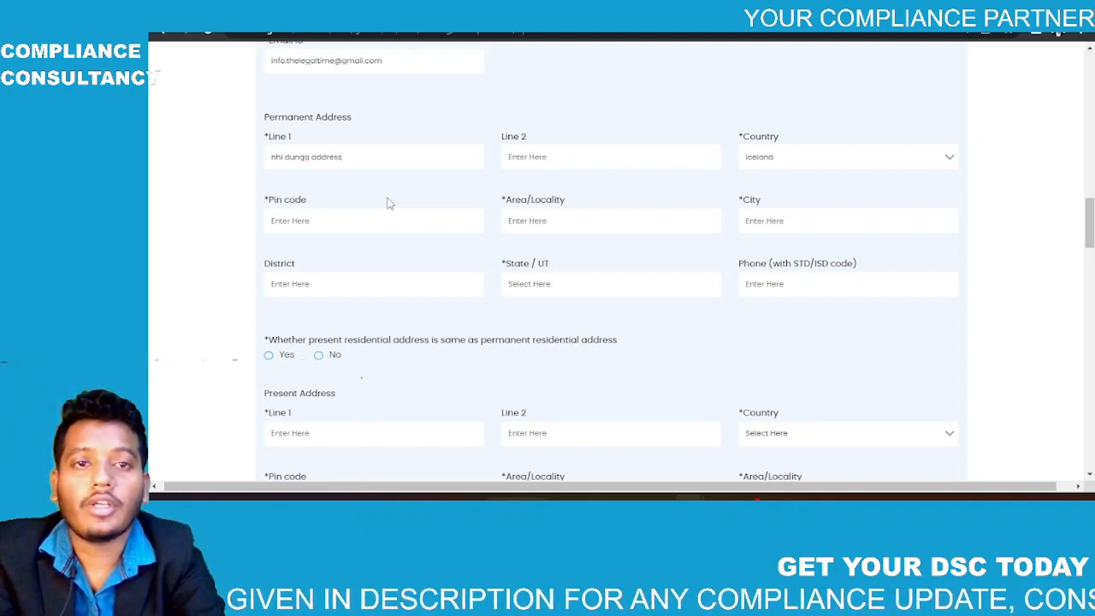
pyautogui.press('Tab')
pyautogui.write('70000')
pyautogui.press('Tab')
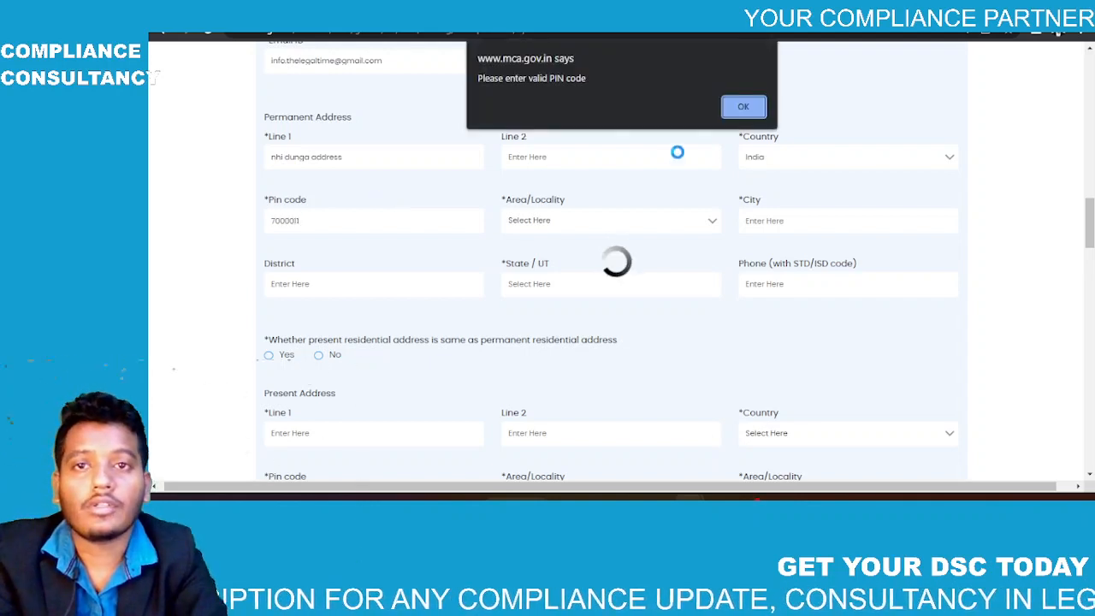
pyautogui.click(727, 108)
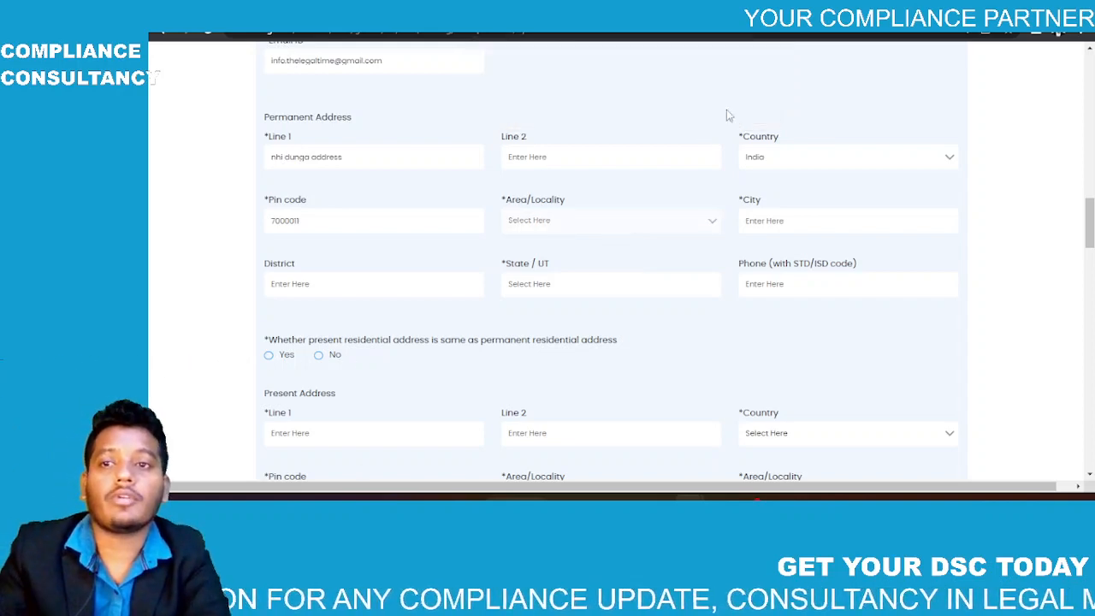
pyautogui.click(371, 214)
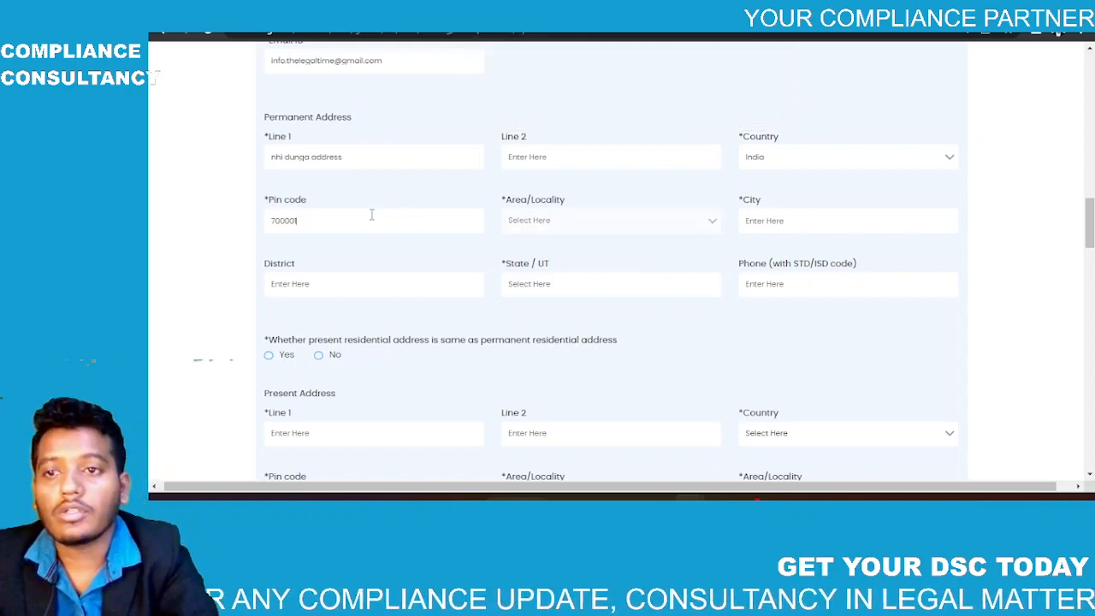
pyautogui.click(402, 264)
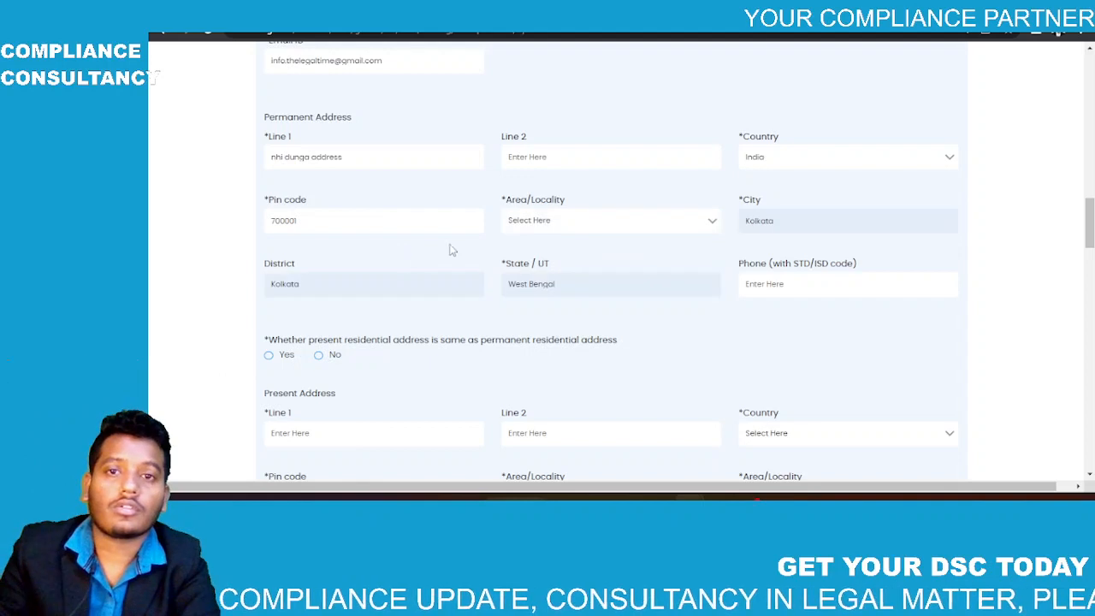
pyautogui.click(539, 224)
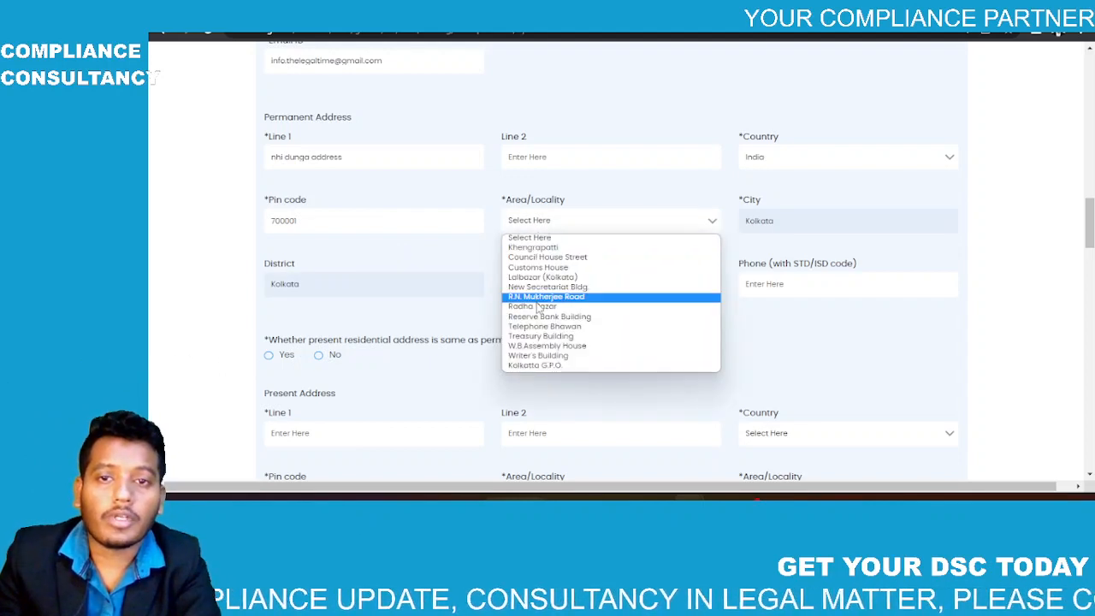
pyautogui.click(537, 307)
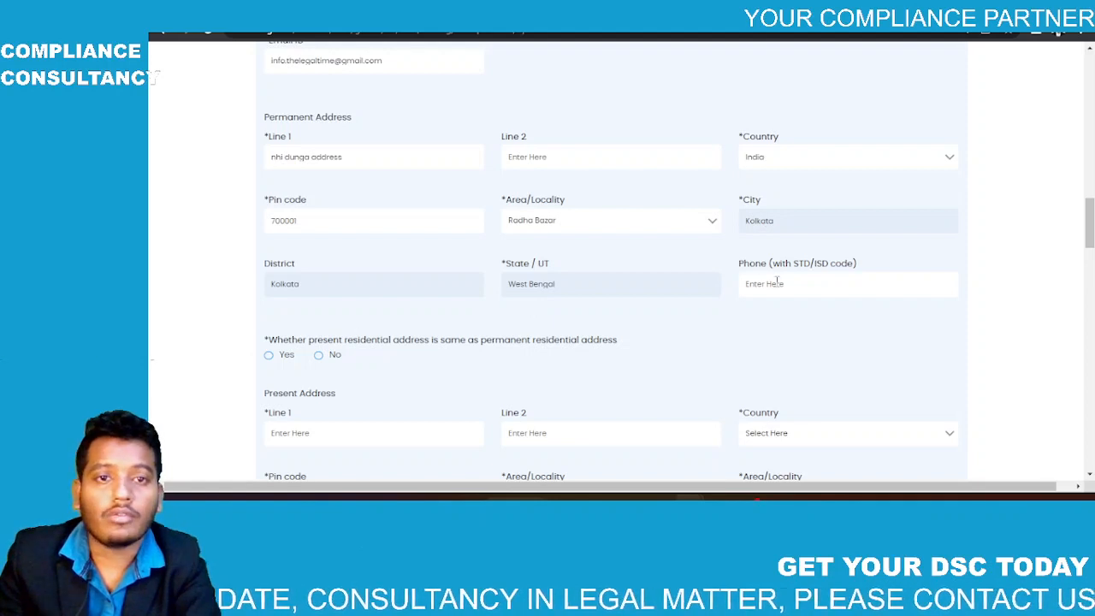
pyautogui.scroll(-3, 775, 283)
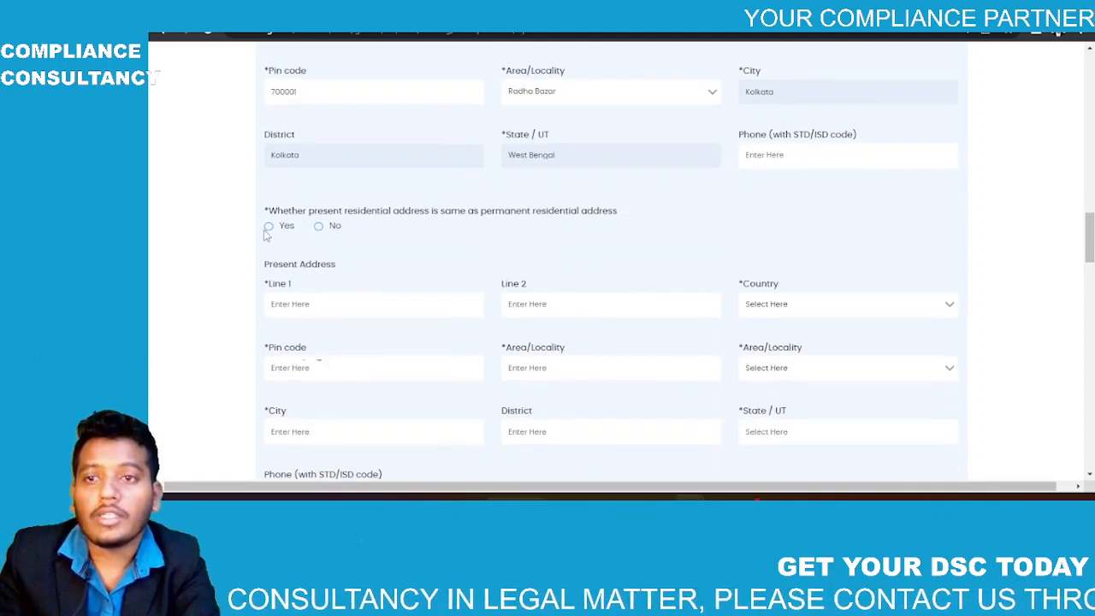
# Step: Mark present address same as permanent, with a stay of 15 years and 3 months
pyautogui.click(268, 227)
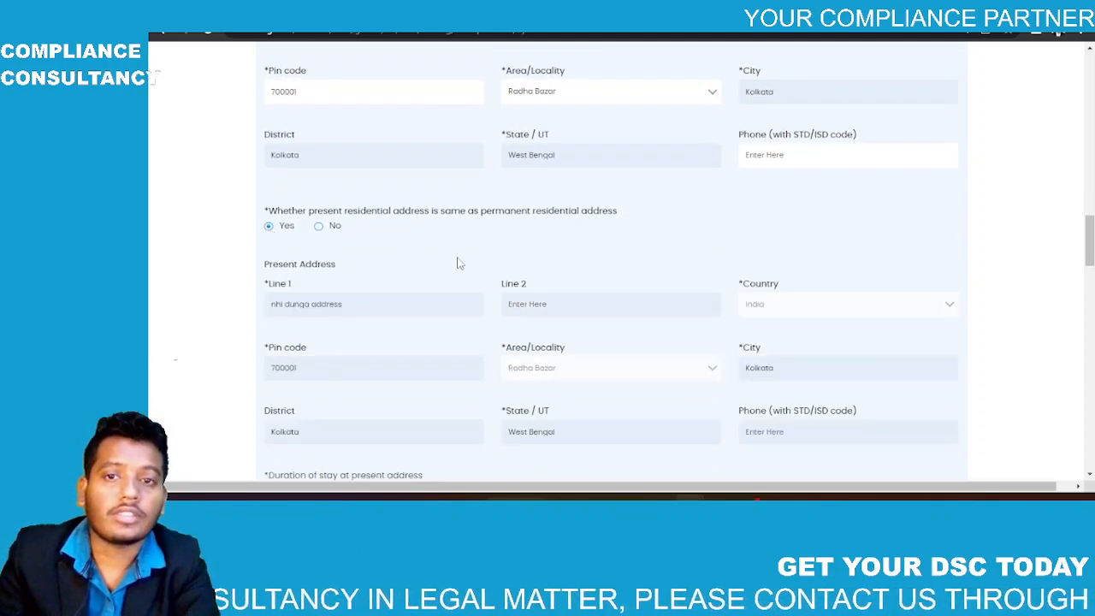
pyautogui.scroll(-9, 458, 263)
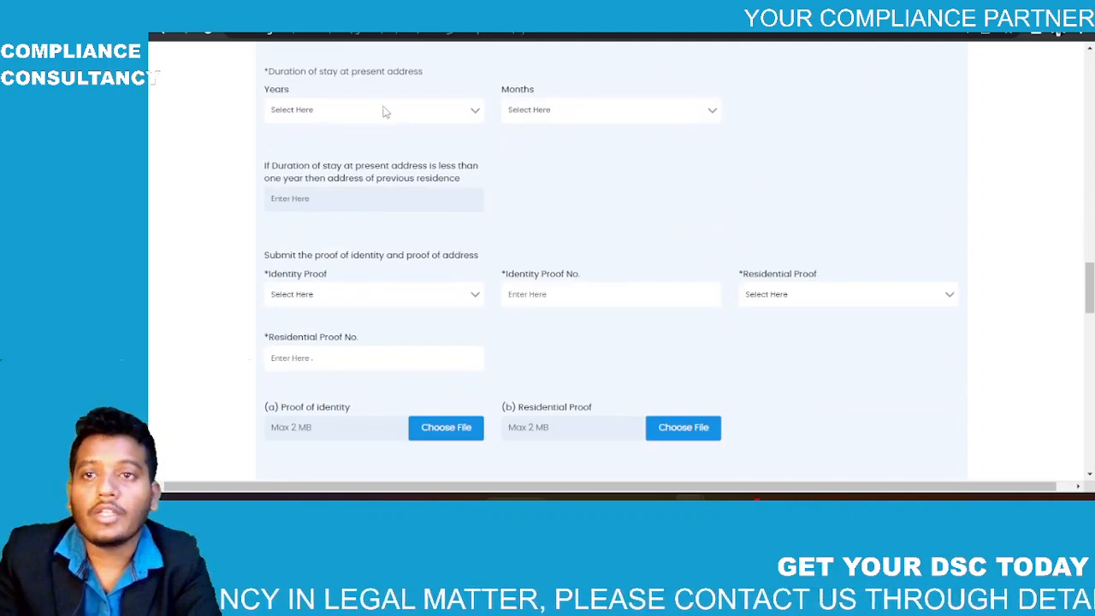
pyautogui.click(398, 109)
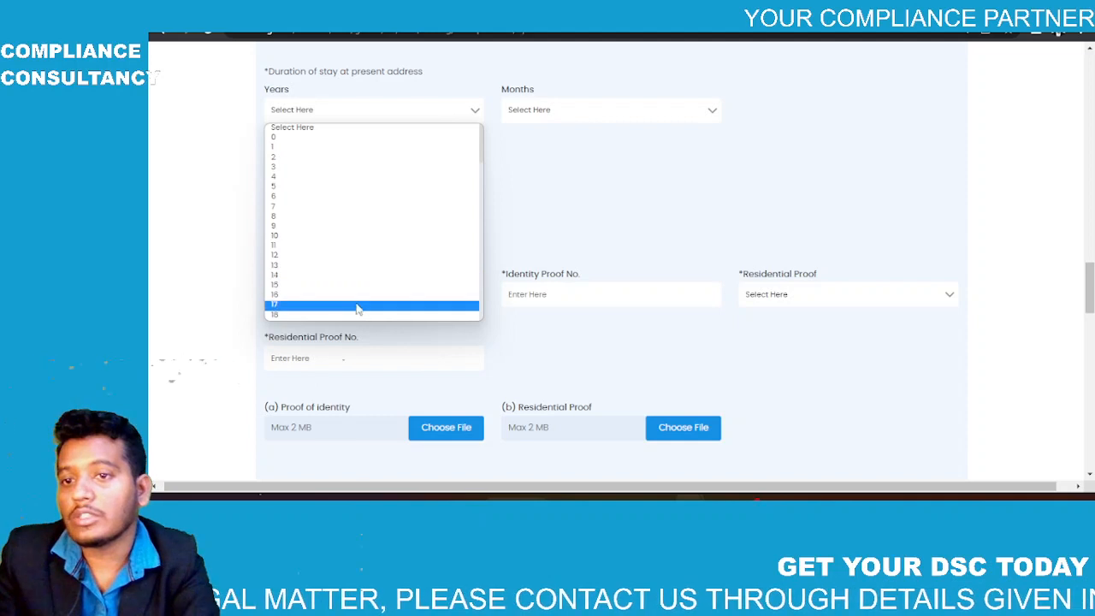
pyautogui.scroll(-3, 350, 320)
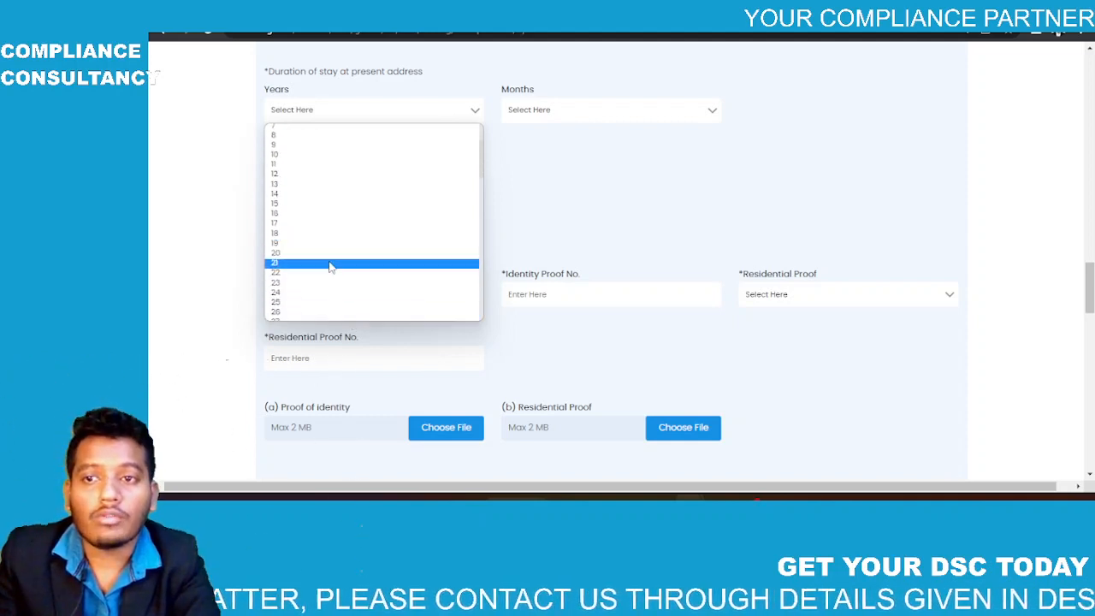
pyautogui.scroll(-3, 333, 256)
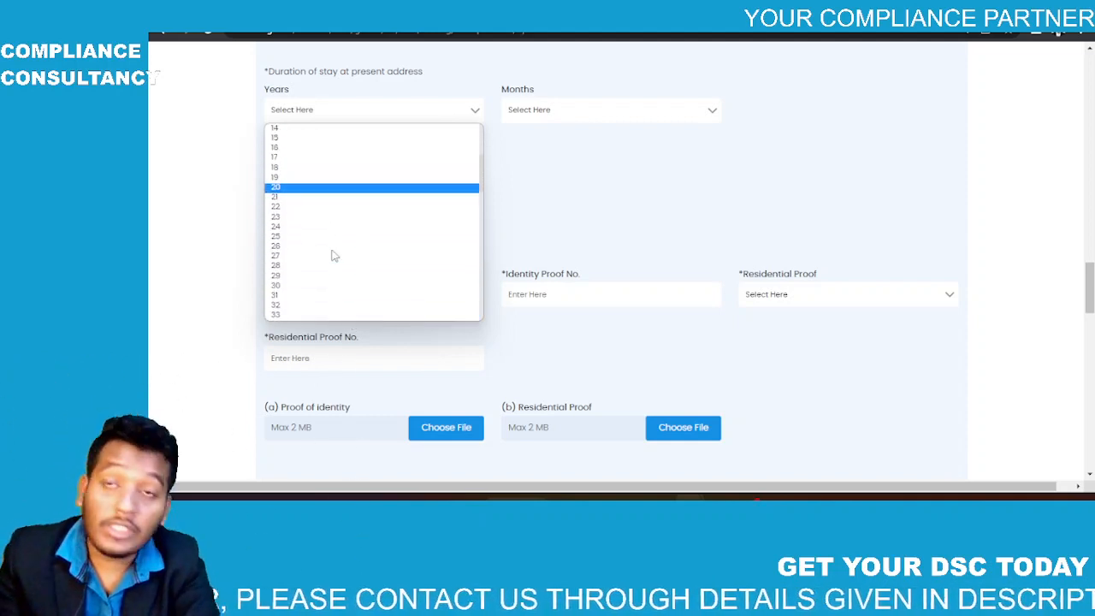
pyautogui.scroll(2, 332, 253)
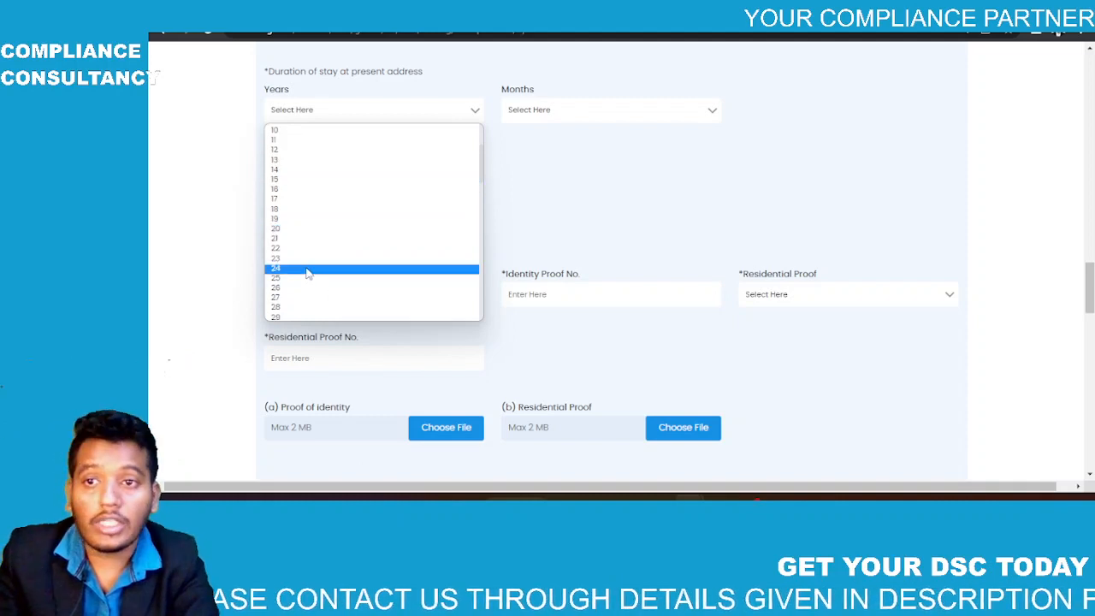
pyautogui.click(284, 182)
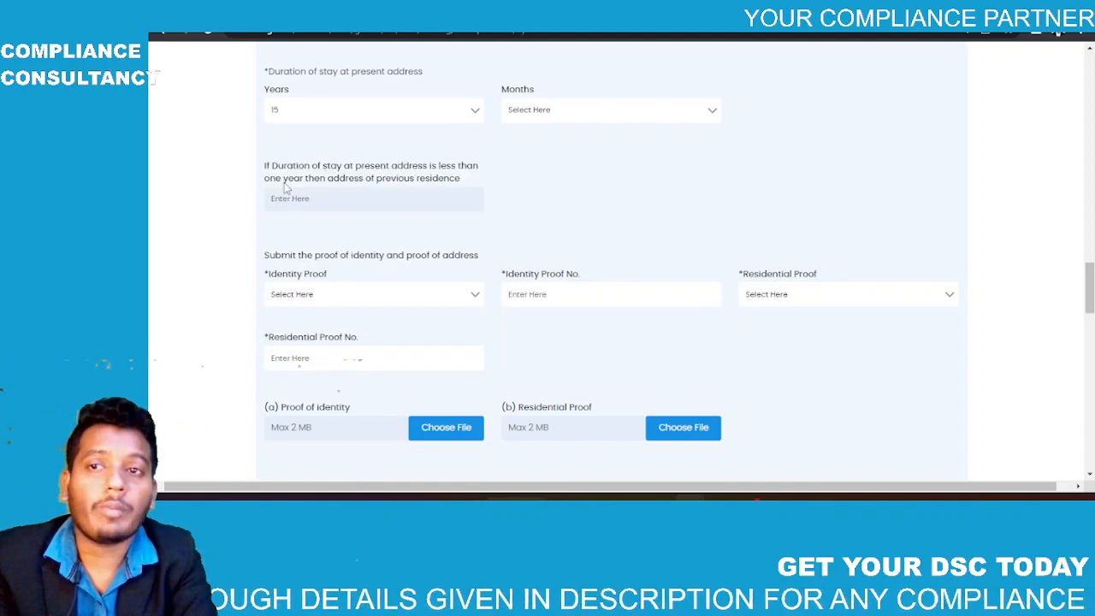
pyautogui.click(581, 108)
pyautogui.click(566, 174)
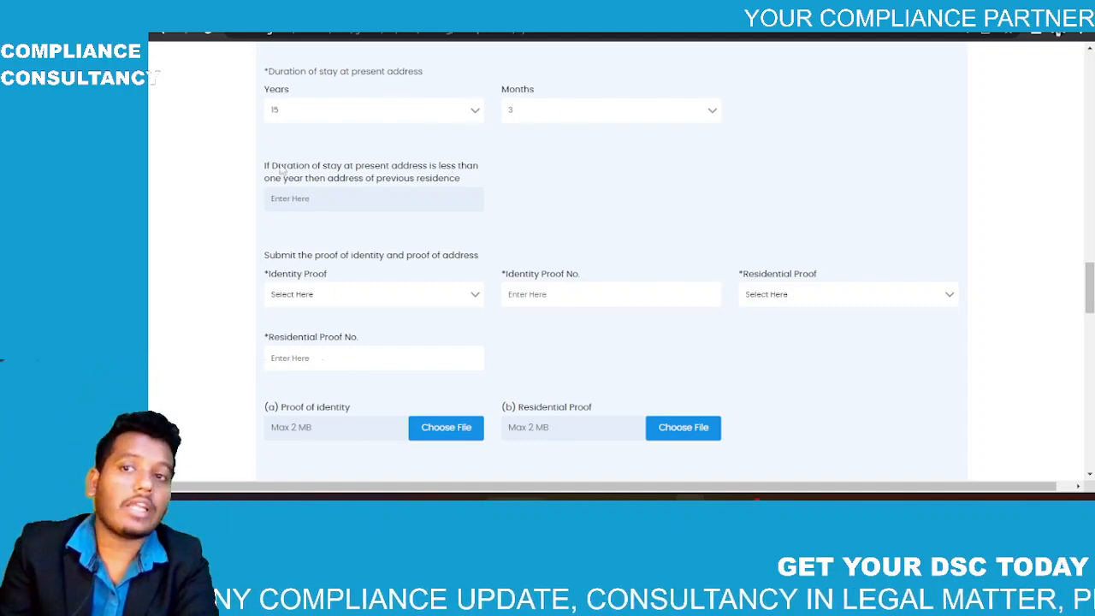
# Step: Choose Aadhar Card as identity proof and enter its number
pyautogui.scroll(-2, 528, 162)
pyautogui.scroll(-1, 530, 162)
pyautogui.click(464, 162)
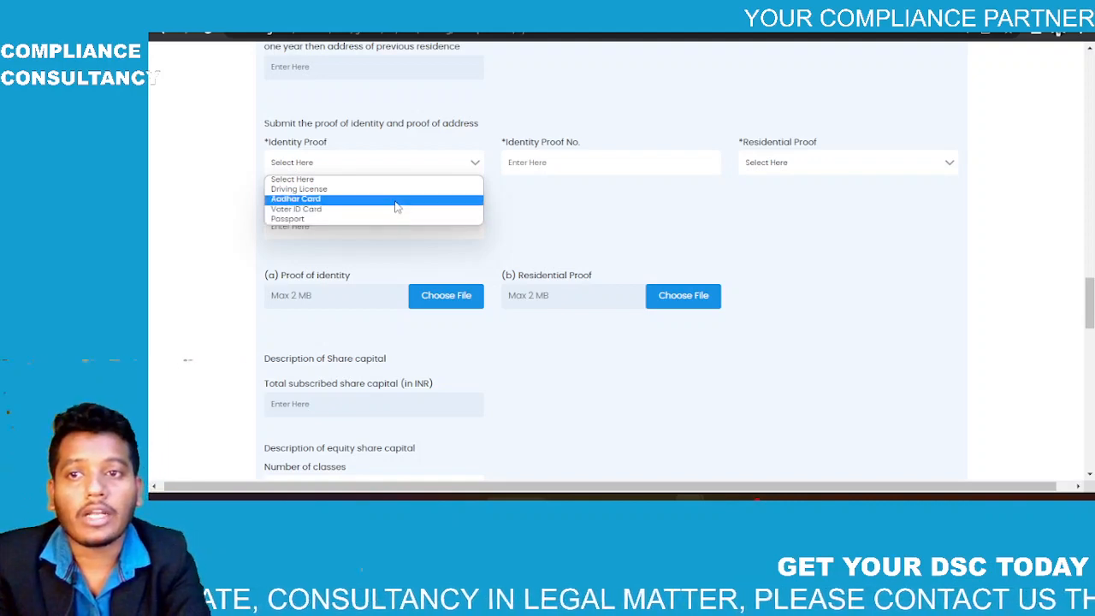
pyautogui.click(396, 199)
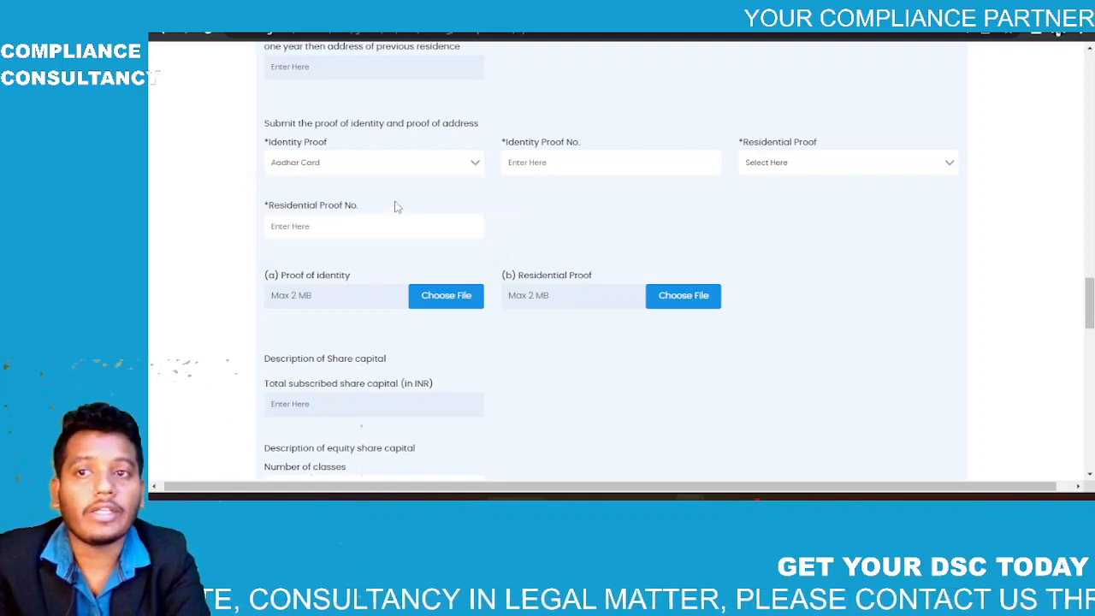
pyautogui.click(591, 155)
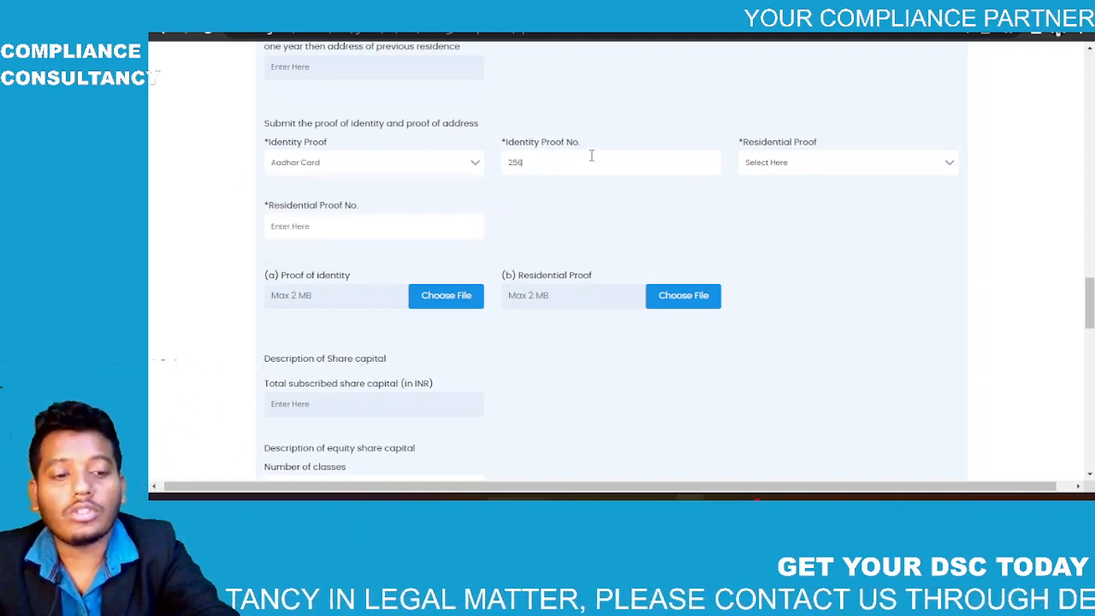
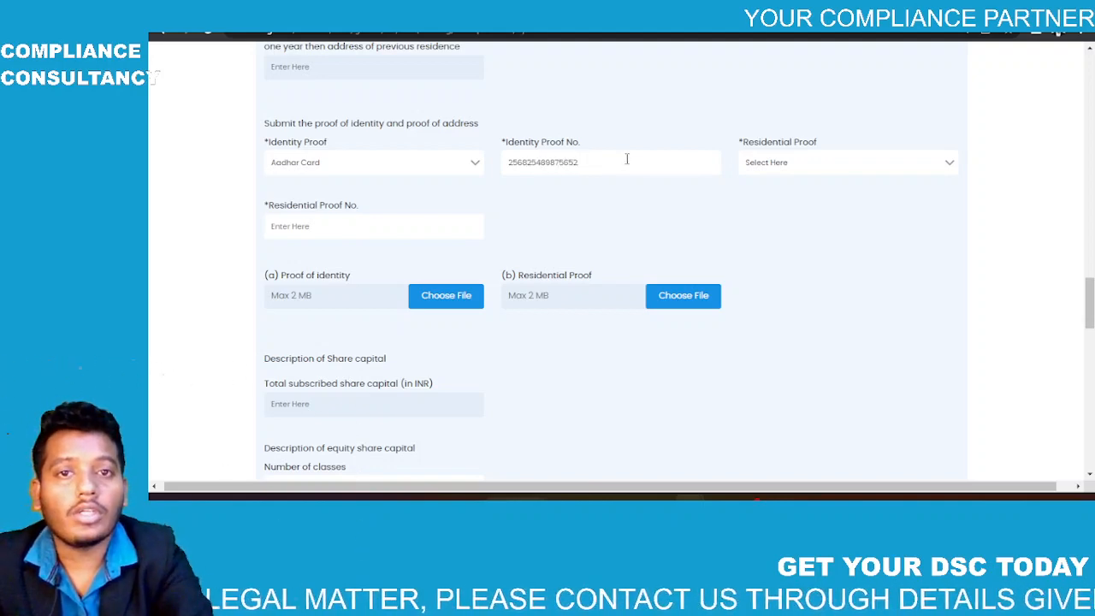
# Step: Choose Bank Statement as residential proof and enter its number
pyautogui.click(804, 169)
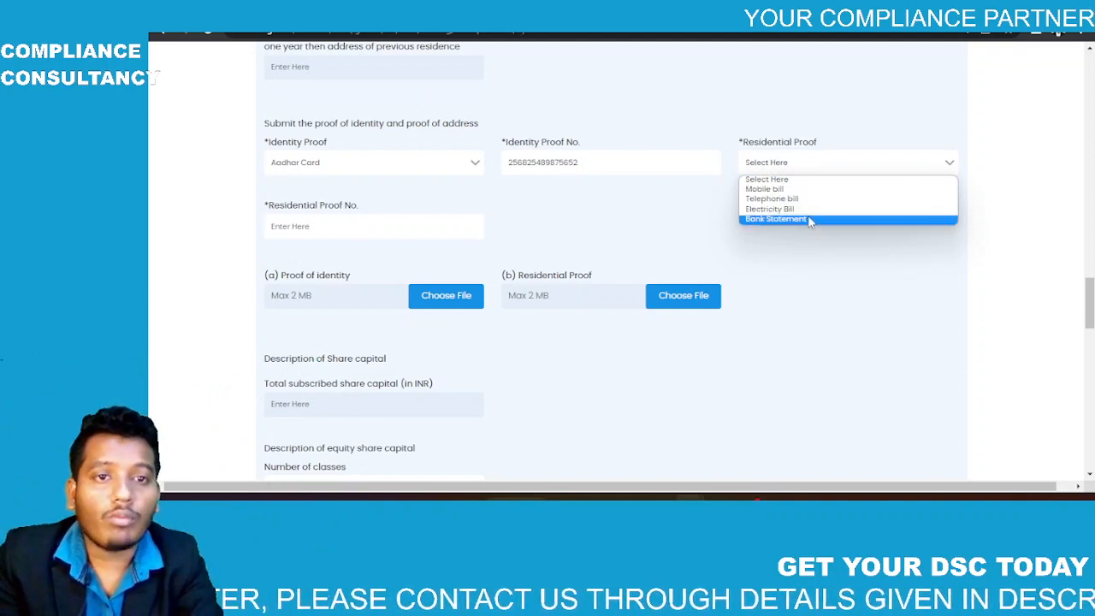
pyautogui.click(809, 221)
pyautogui.click(382, 220)
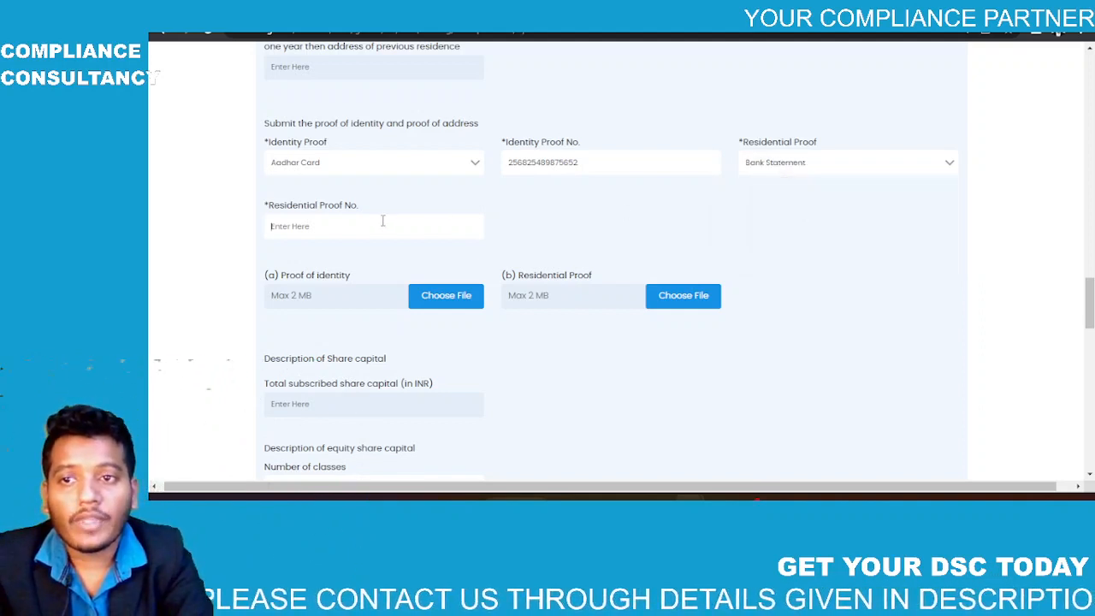
pyautogui.scroll(-1, 382, 221)
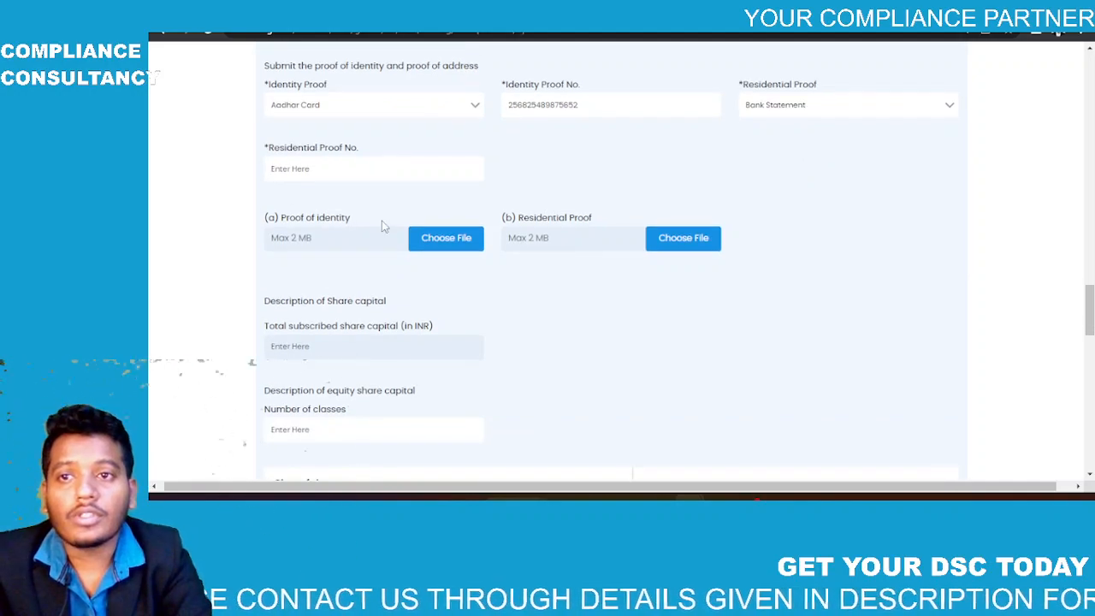
pyautogui.scroll(1, 382, 225)
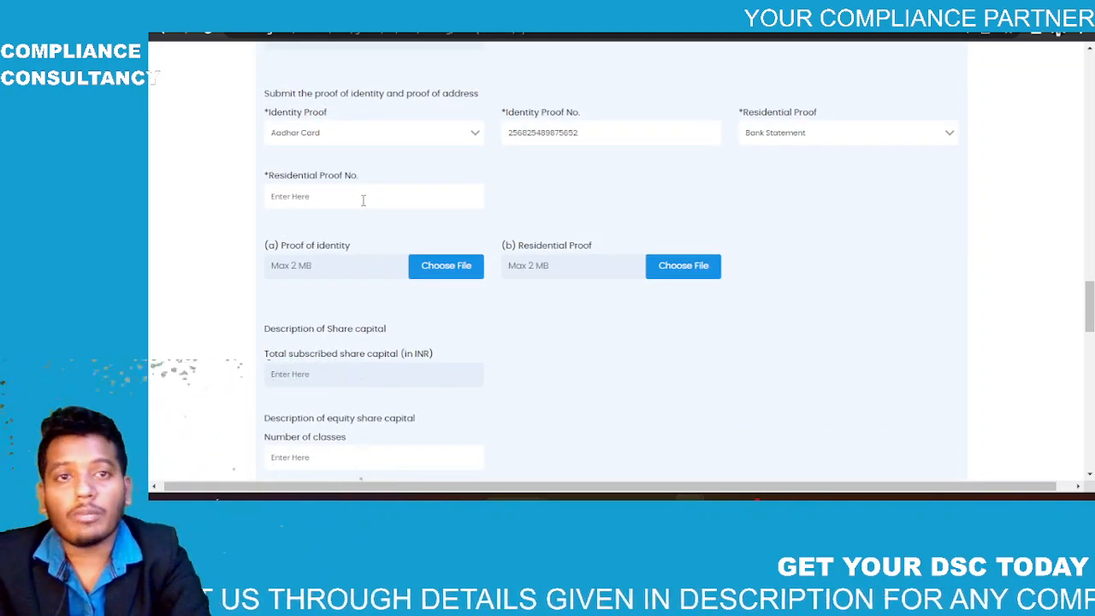
pyautogui.click(791, 132)
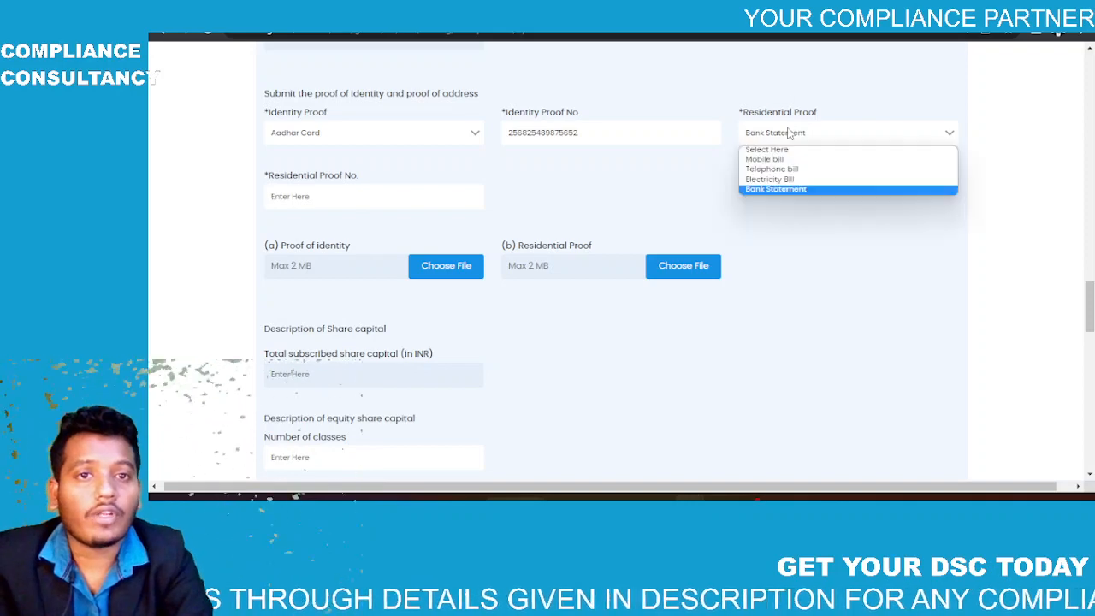
pyautogui.click(767, 191)
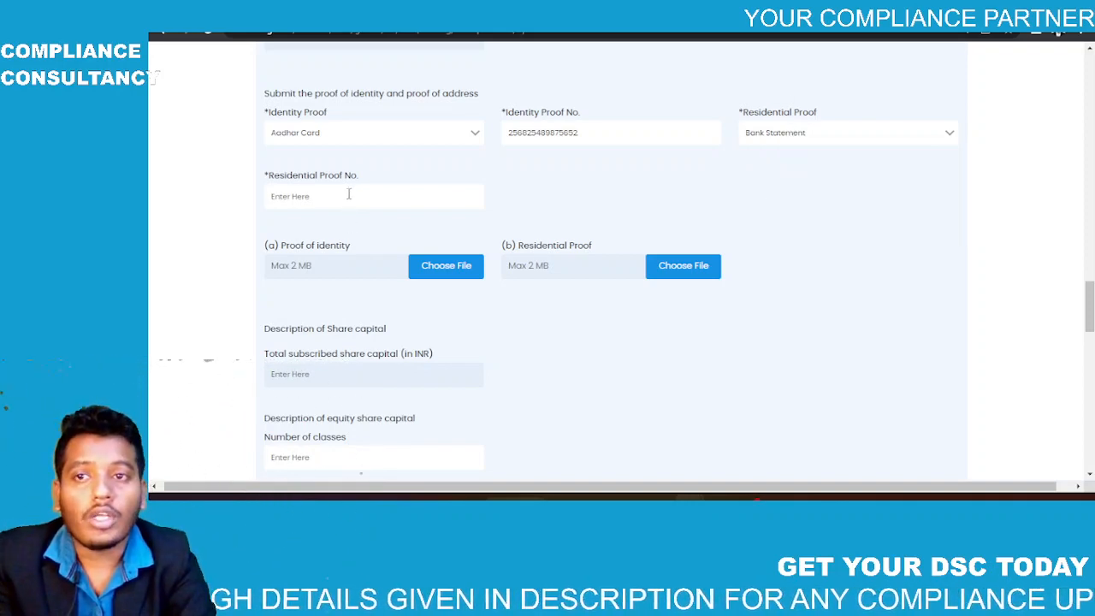
pyautogui.click(350, 192)
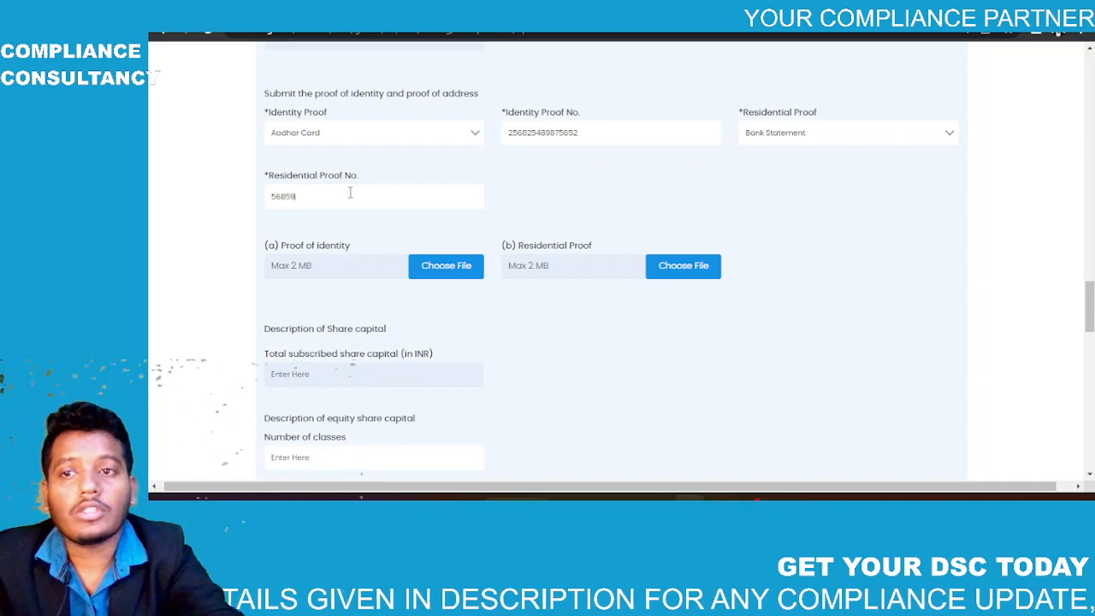
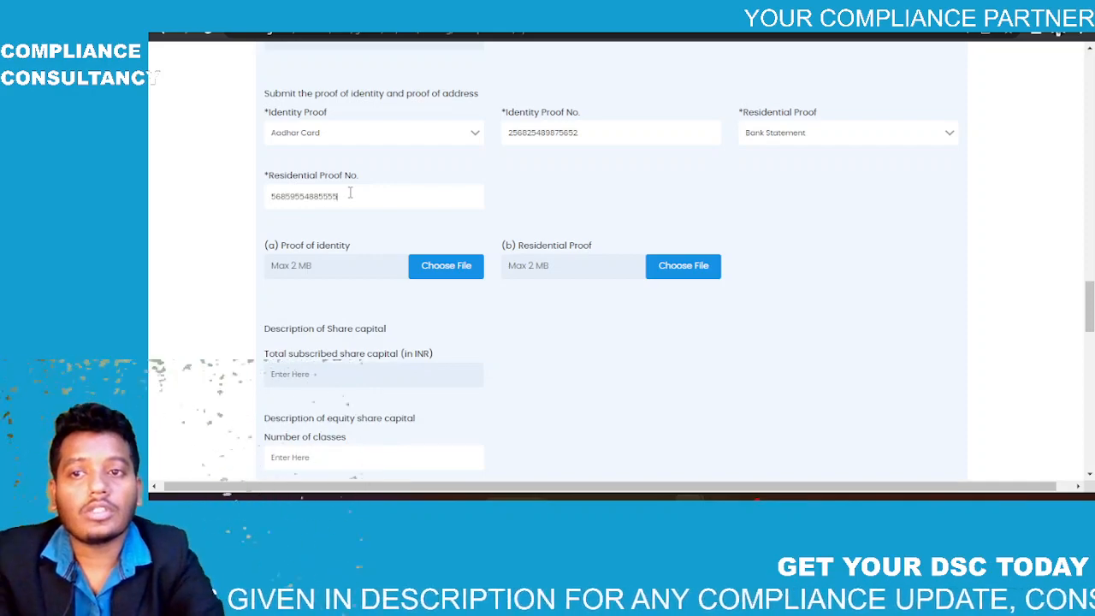
# Step: Attach the bank statement PDF as both identity proof and residential proof
pyautogui.scroll(-3, 350, 193)
pyautogui.click(442, 111)
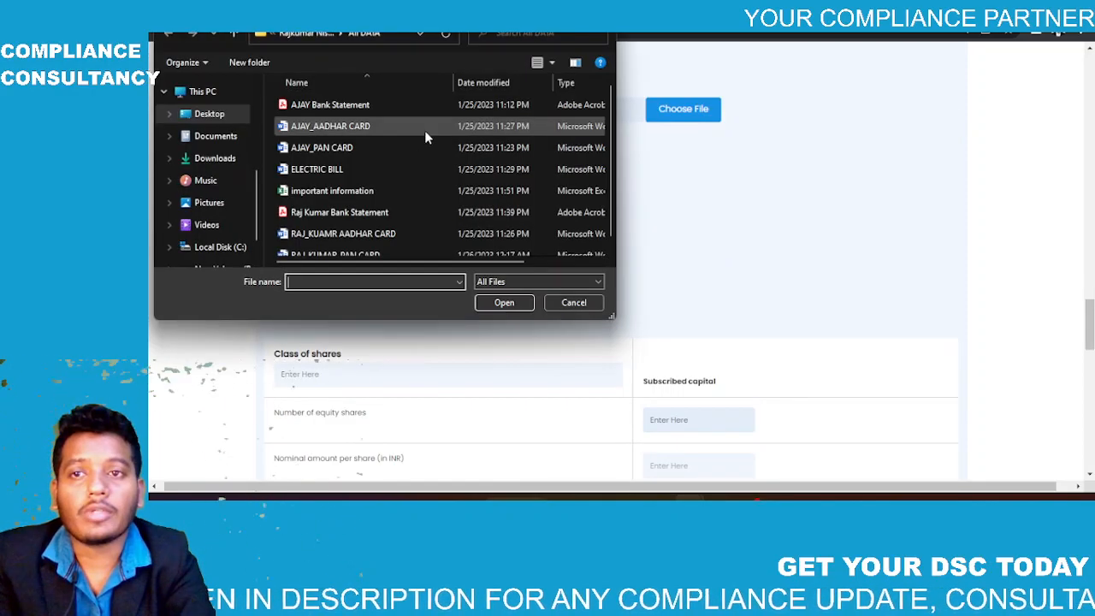
pyautogui.doubleClick(382, 104)
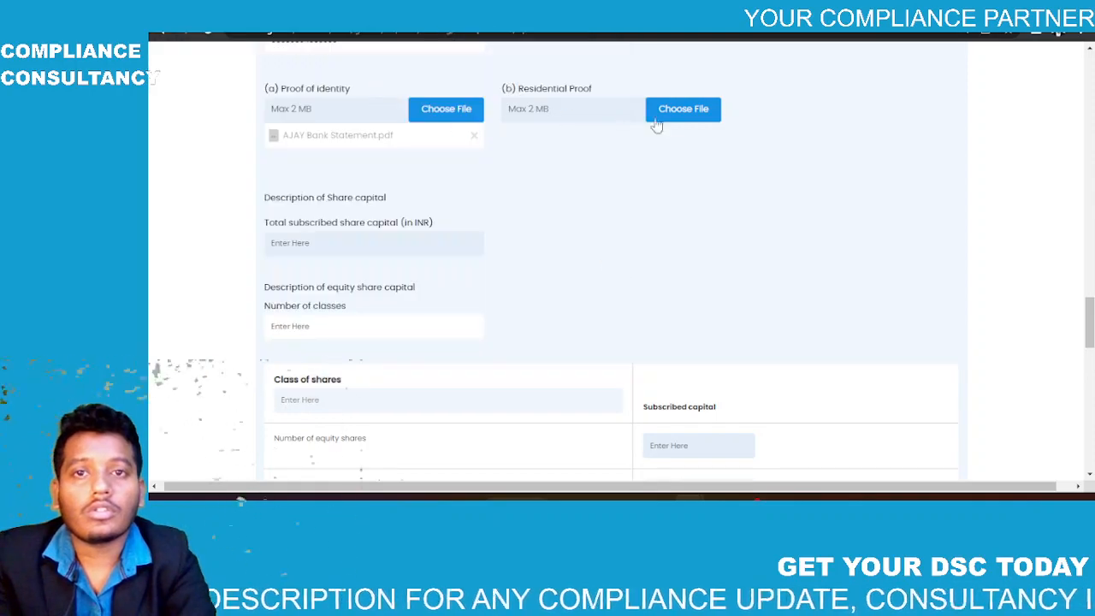
pyautogui.click(684, 114)
pyautogui.doubleClick(466, 104)
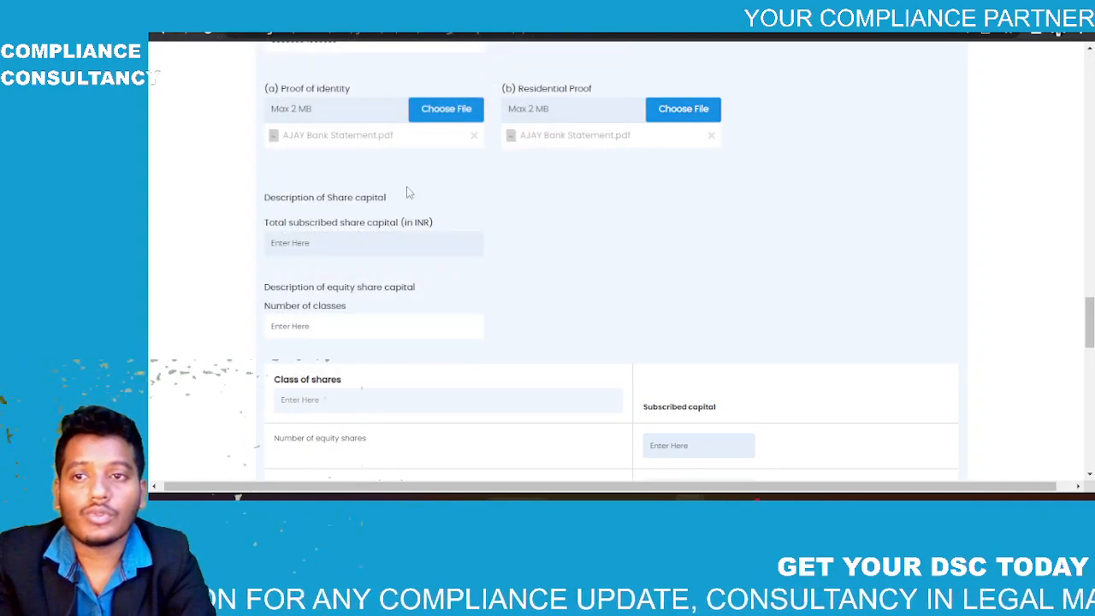
pyautogui.scroll(-1, 408, 192)
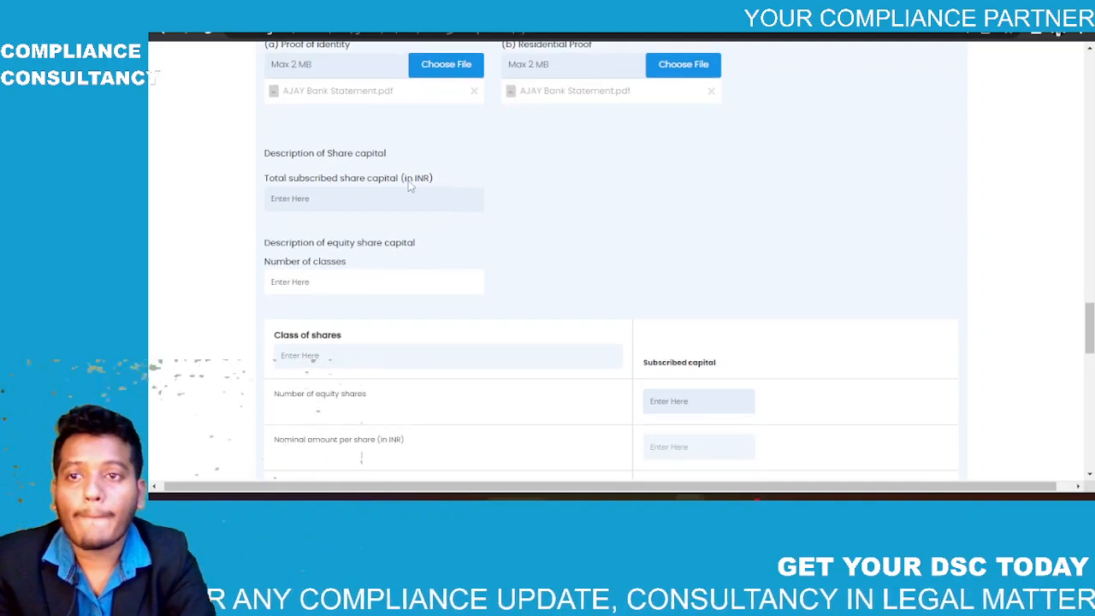
# Step: Enter 5000 equity shares at ₹10 each, correcting a stray value
pyautogui.scroll(-2, 361, 199)
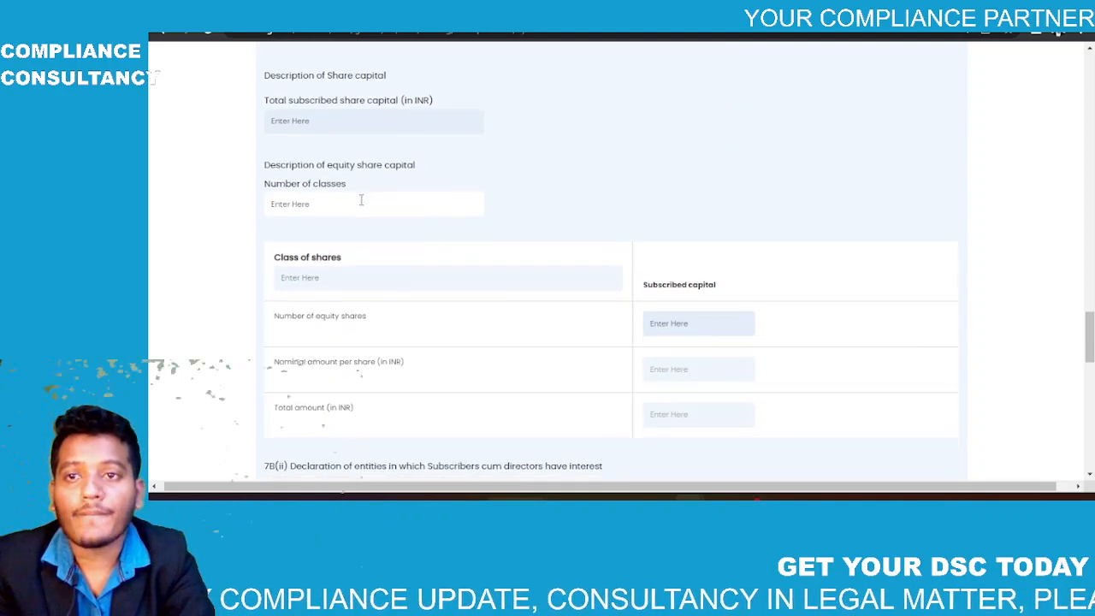
pyautogui.scroll(-1, 361, 199)
pyautogui.write('1')
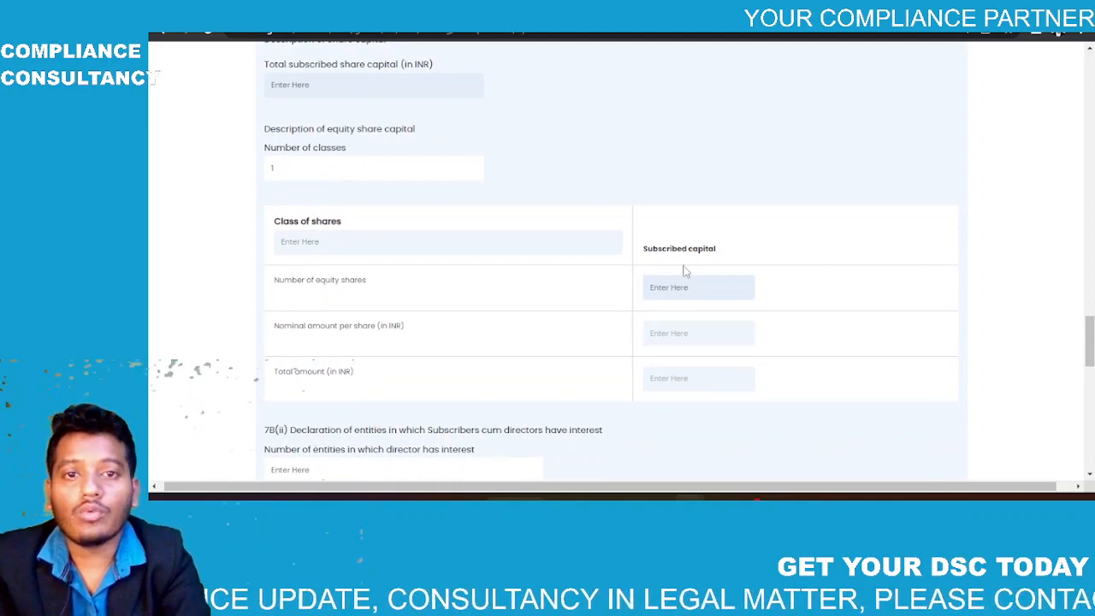
pyautogui.write('1')
pyautogui.press('BackSpace')
pyautogui.write('5000')
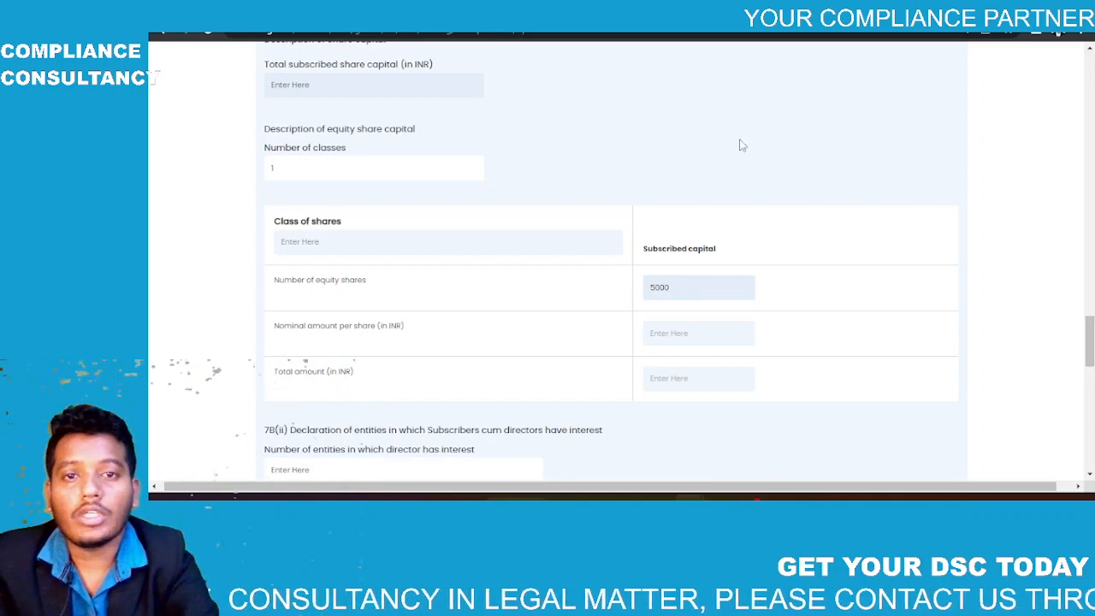
pyautogui.click(741, 145)
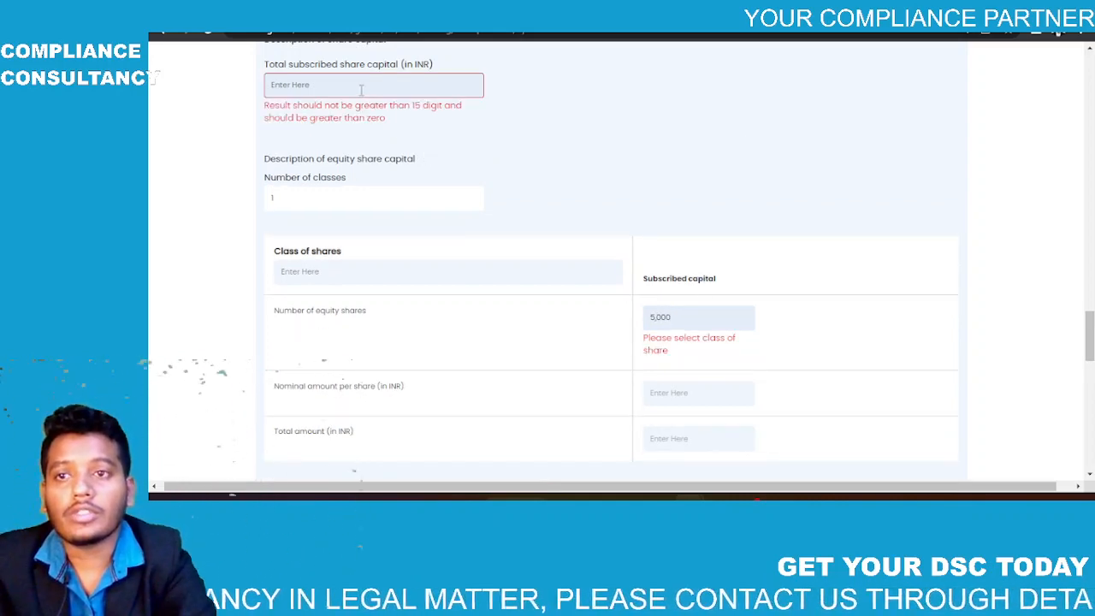
pyautogui.click(345, 271)
pyautogui.scroll(1, 367, 342)
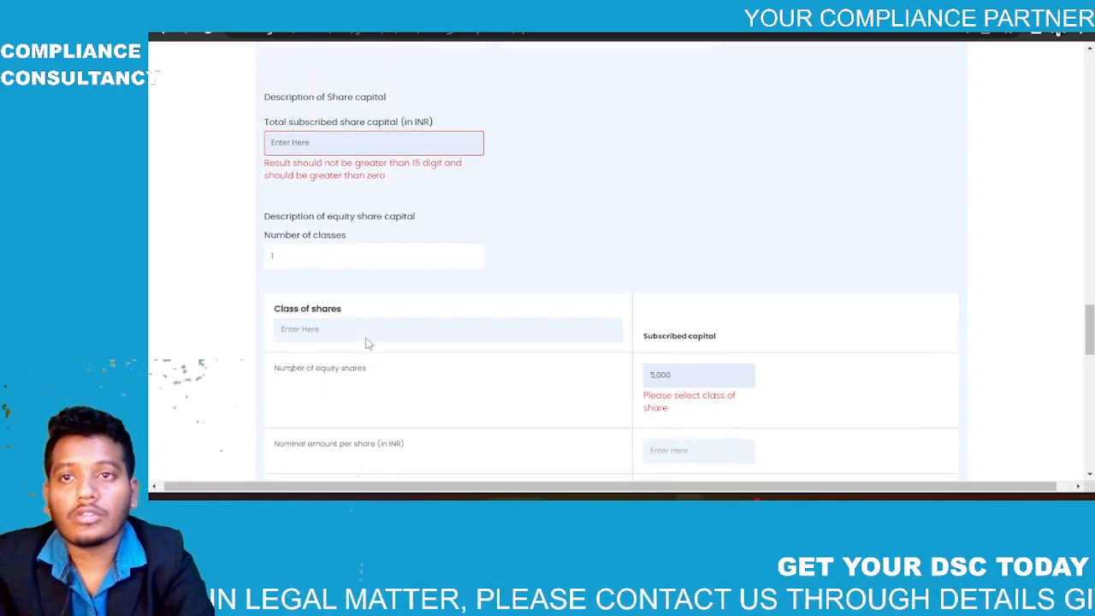
pyautogui.scroll(-2, 366, 342)
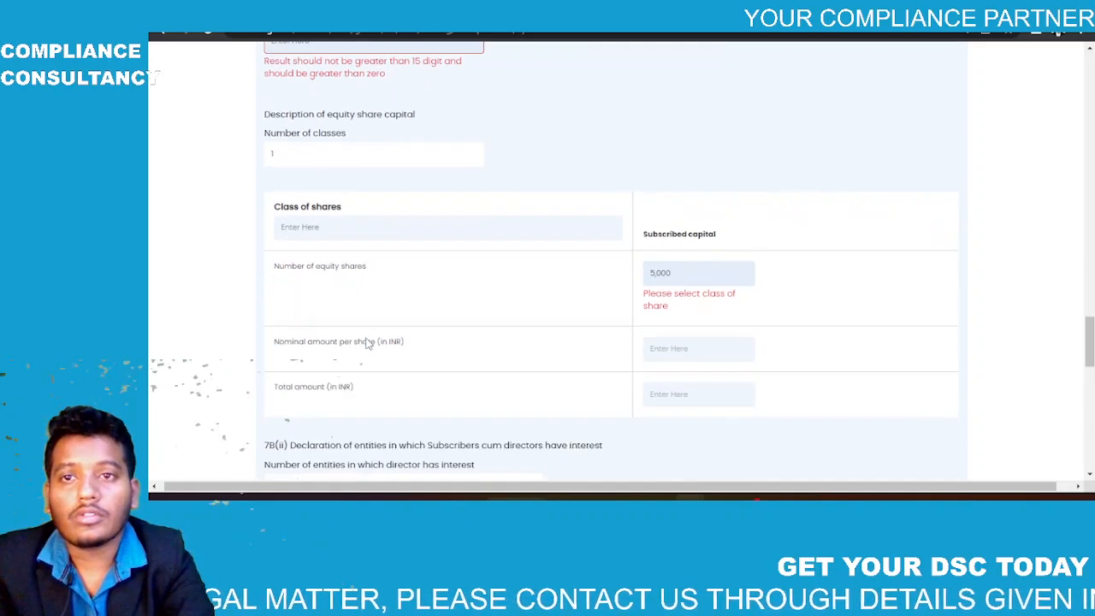
pyautogui.scroll(2, 366, 339)
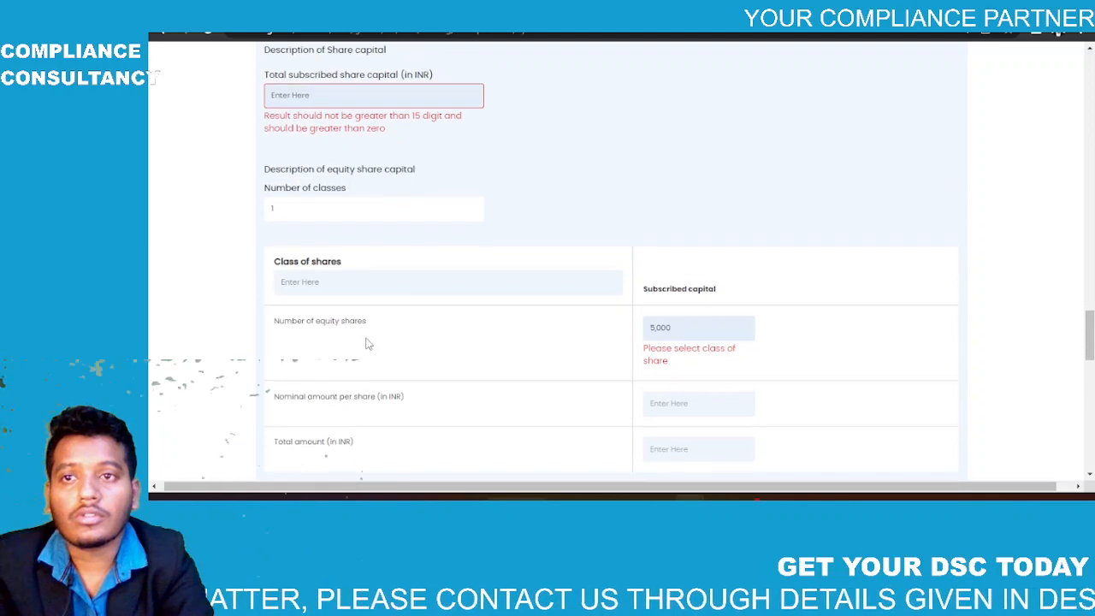
pyautogui.scroll(-2, 675, 341)
pyautogui.click(674, 341)
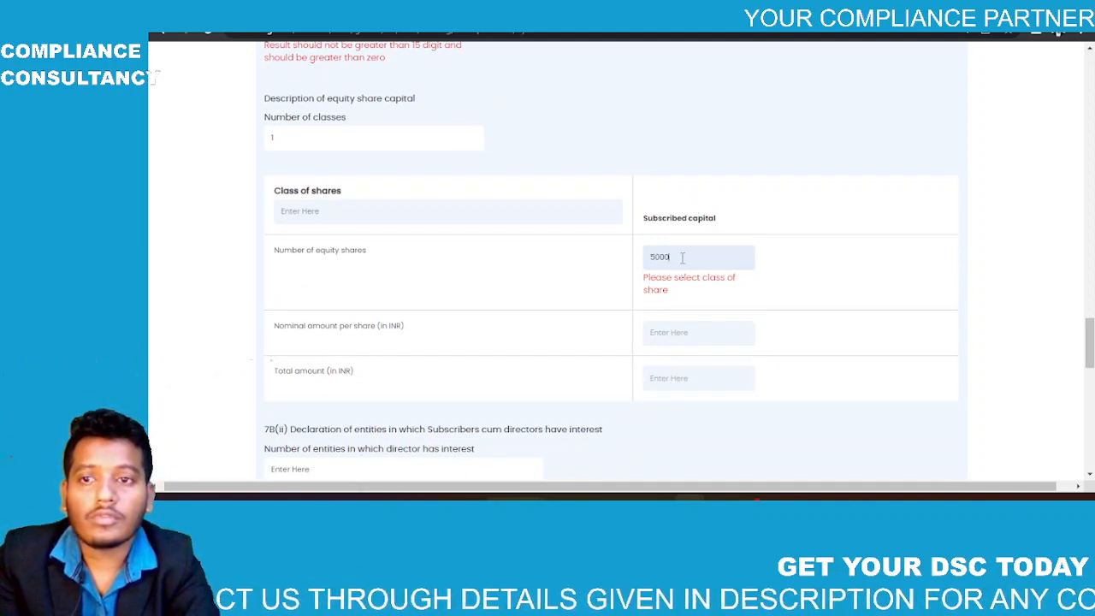
pyautogui.click(848, 252)
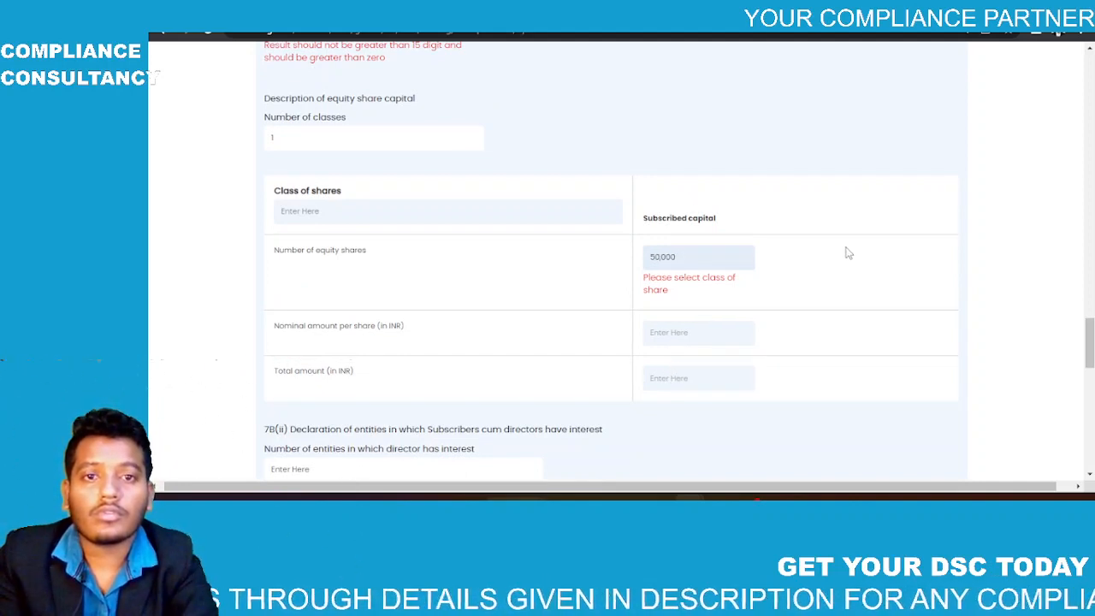
pyautogui.scroll(-1, 847, 250)
pyautogui.scroll(2, 749, 247)
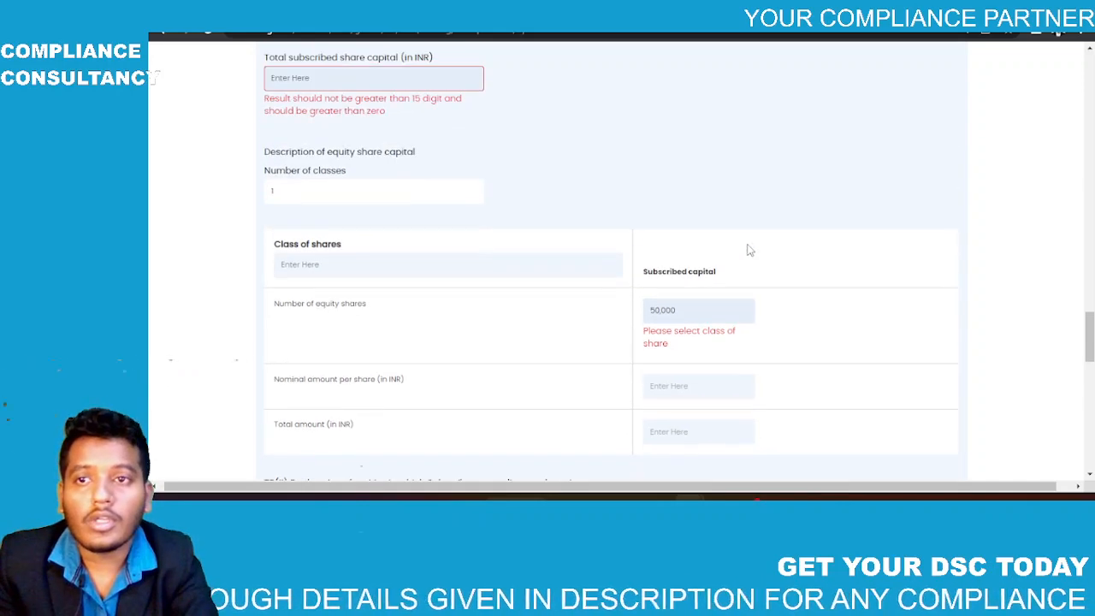
# Step: Set number of classes to 1, pick class 1, and confirm the ₹50,000 total
pyautogui.click(344, 187)
pyautogui.press('BackSpace')
pyautogui.write('10')
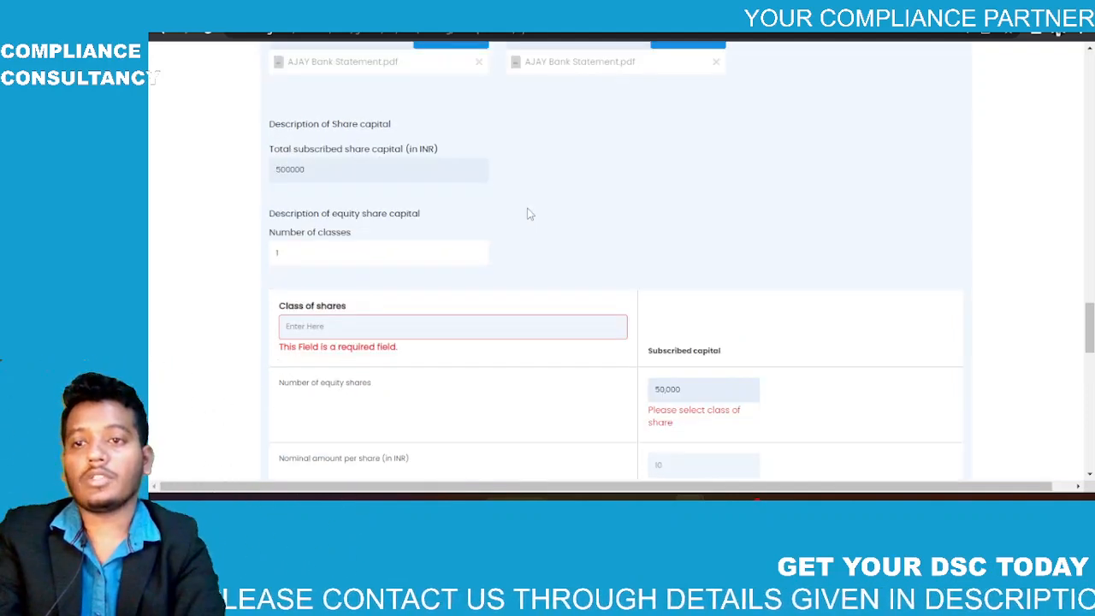
pyautogui.scroll(-1, 526, 208)
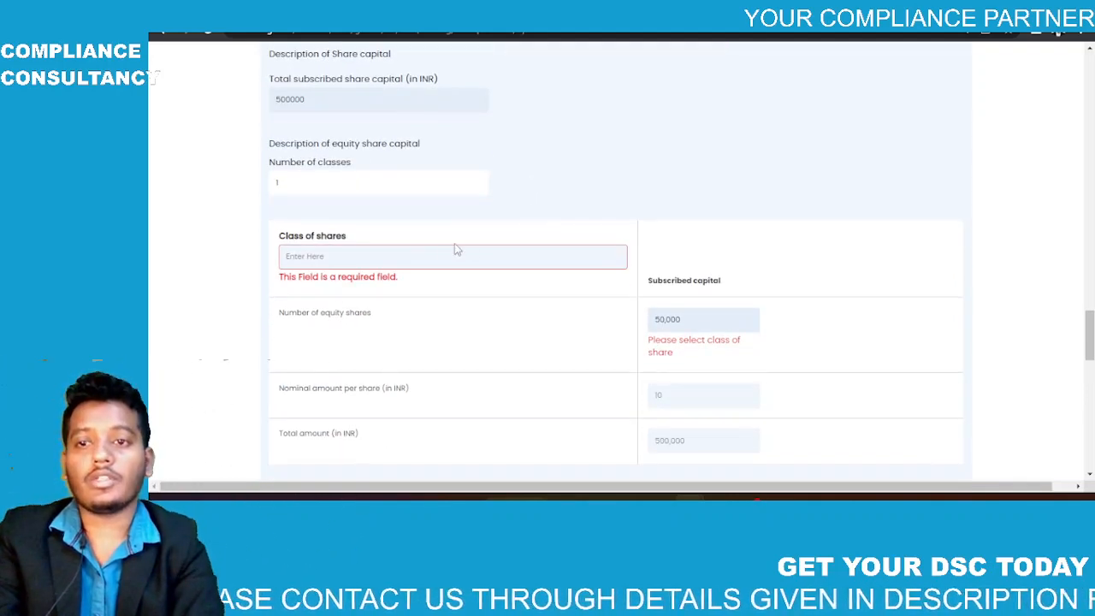
pyautogui.click(455, 256)
pyautogui.click(382, 285)
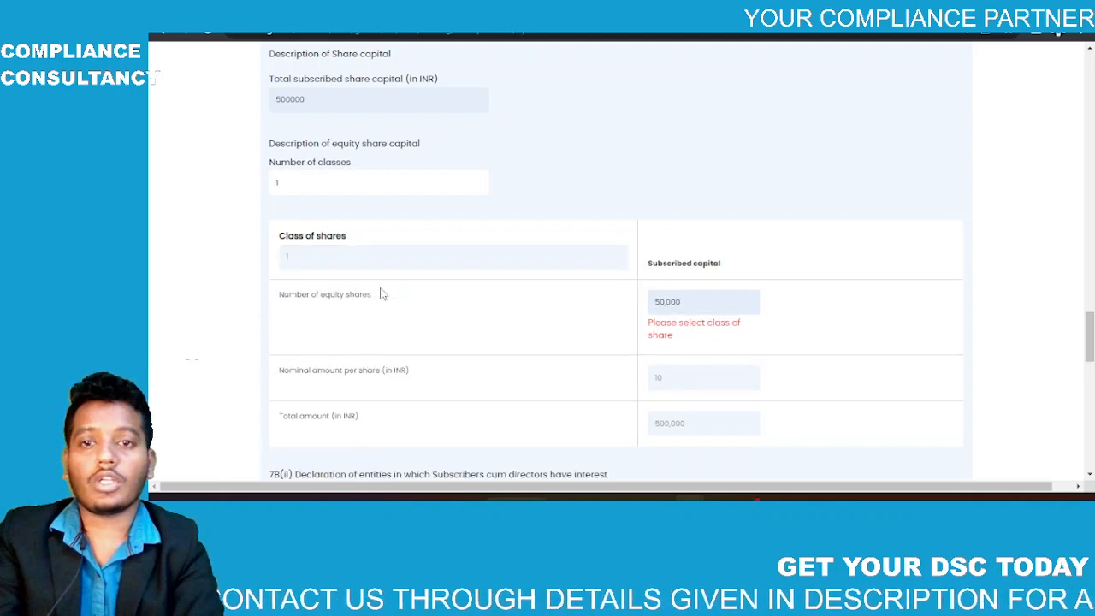
pyautogui.click(812, 199)
pyautogui.scroll(-3, 812, 199)
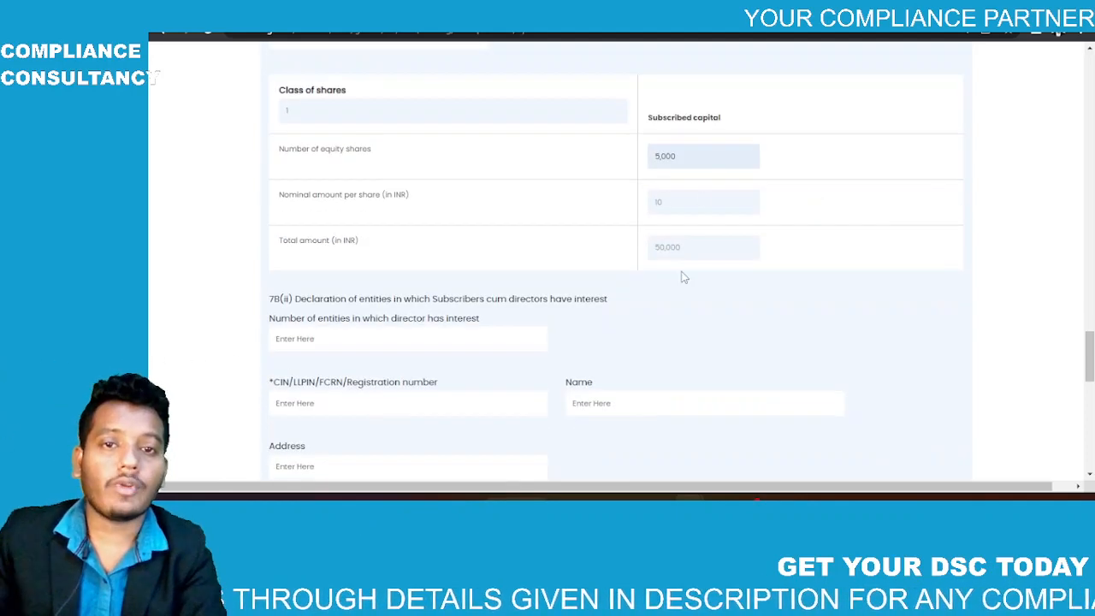
pyautogui.scroll(2, 533, 237)
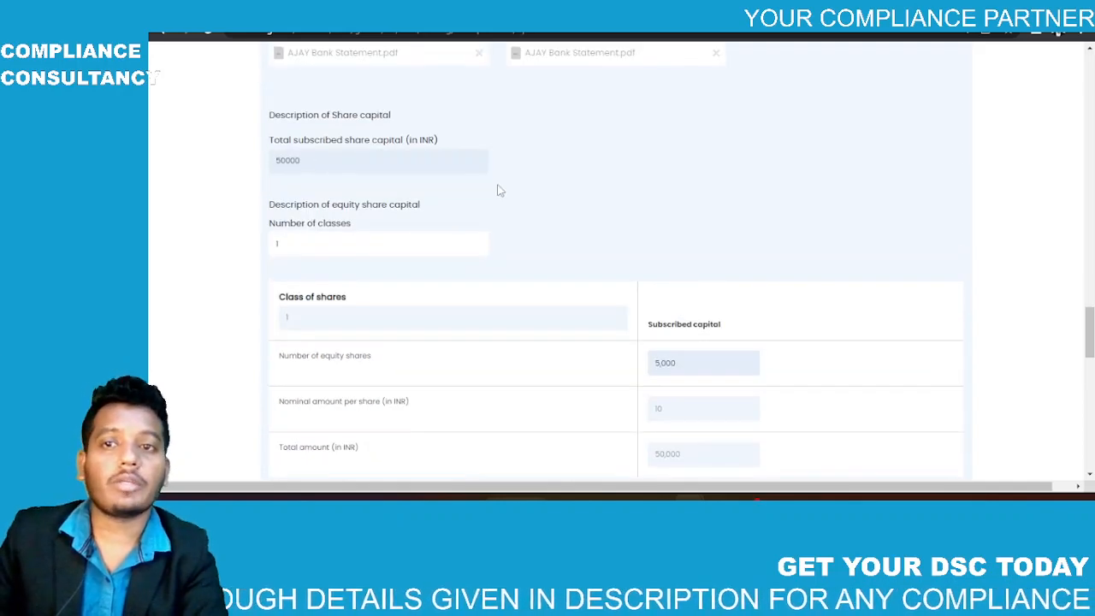
pyautogui.scroll(-3, 500, 190)
# Step: Declare no government approval is required and try saving, dismissing the validation error
pyautogui.scroll(-1, 501, 189)
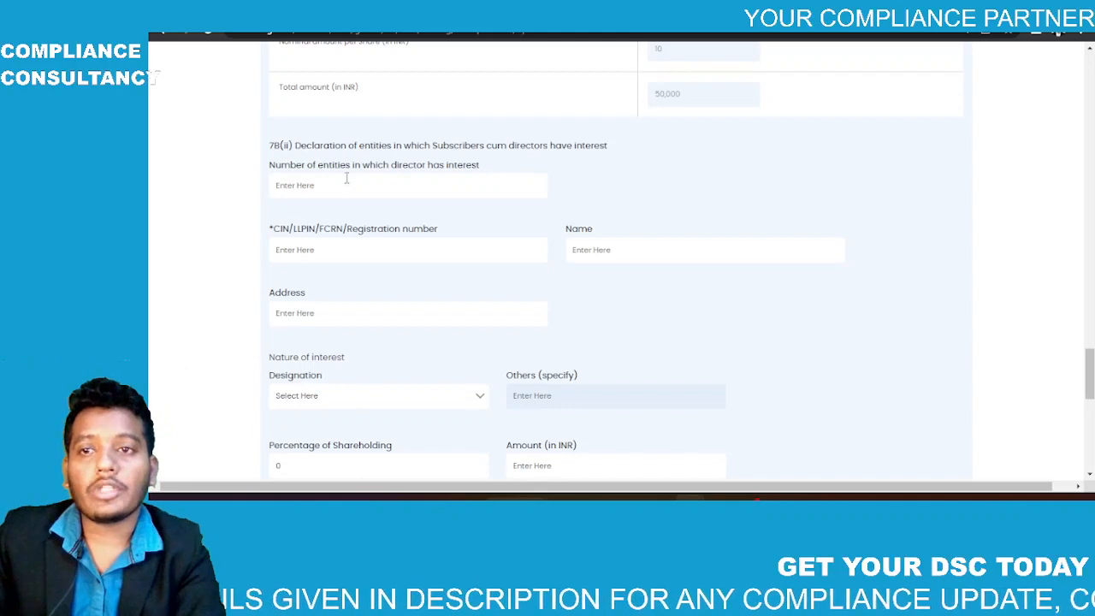
pyautogui.scroll(-1, 346, 177)
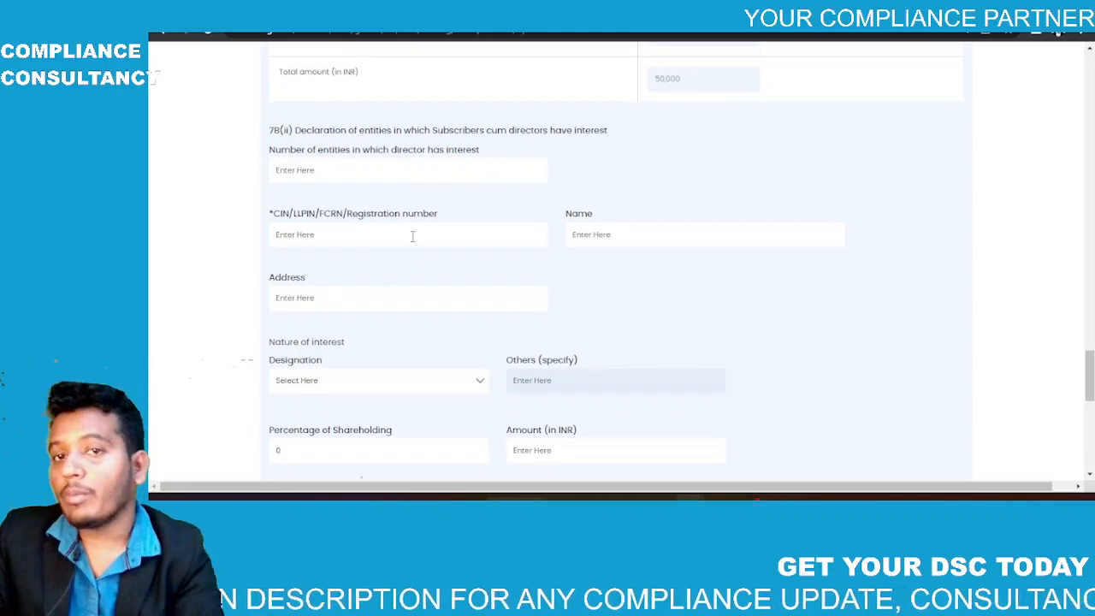
pyautogui.scroll(-3, 411, 236)
pyautogui.scroll(1, 412, 236)
pyautogui.scroll(-3, 411, 236)
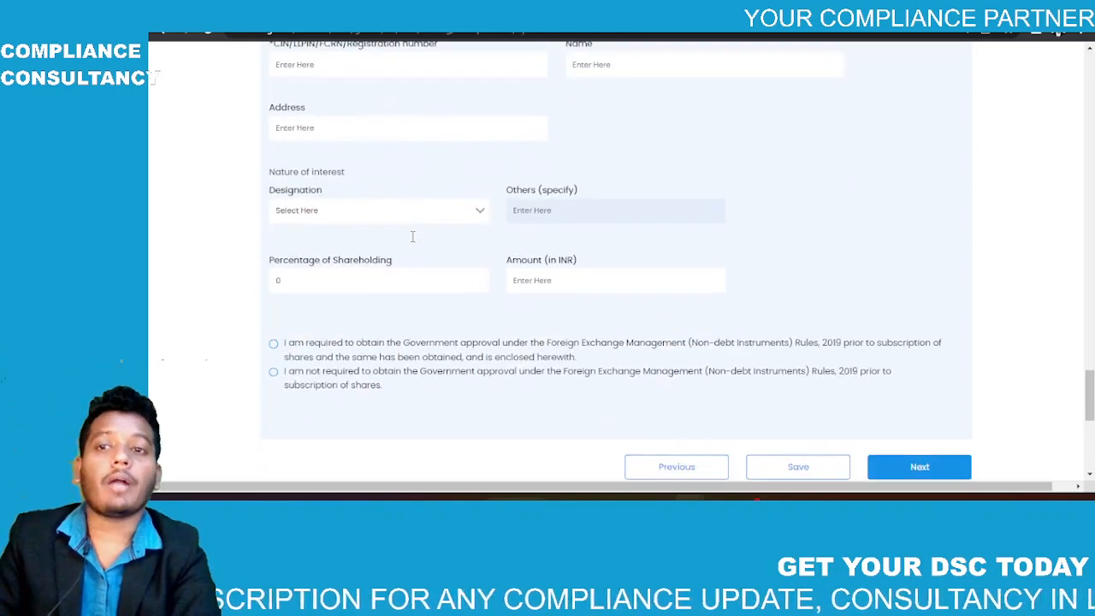
pyautogui.scroll(5, 411, 236)
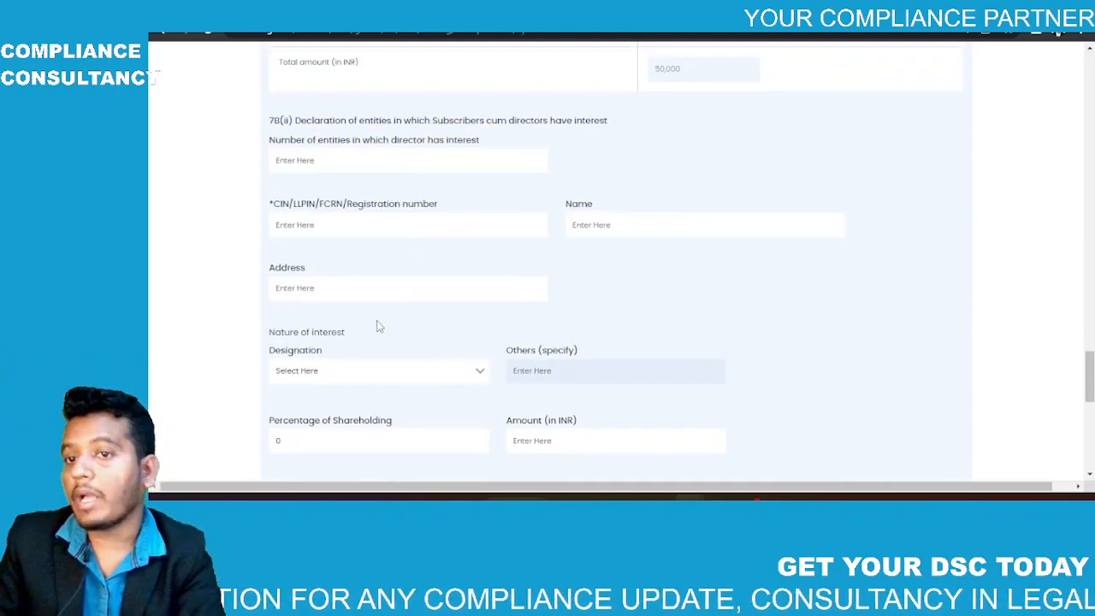
pyautogui.scroll(-4, 399, 374)
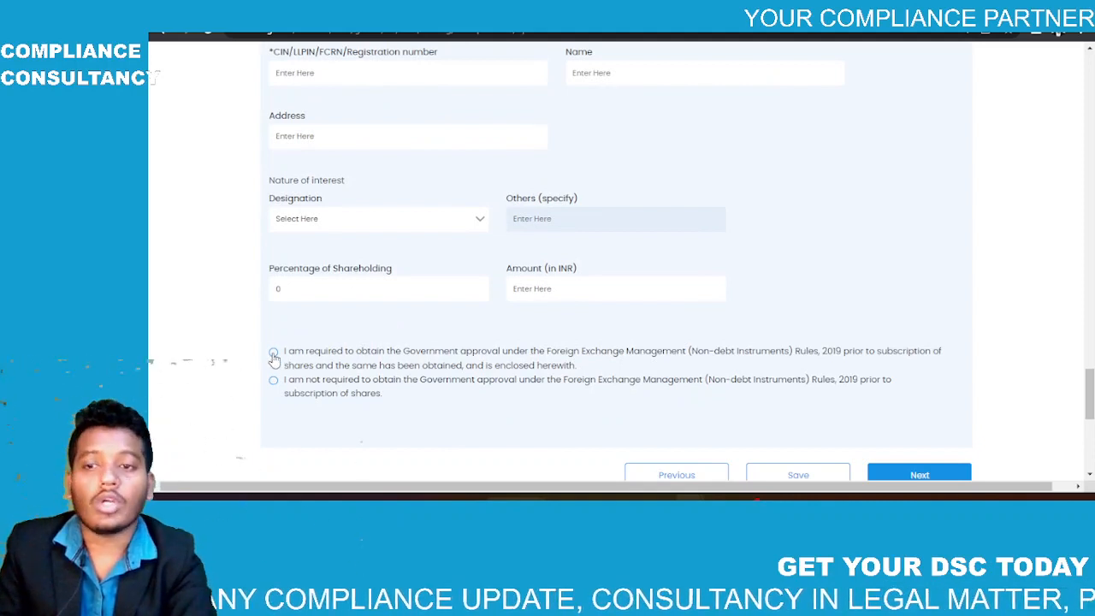
pyautogui.click(274, 382)
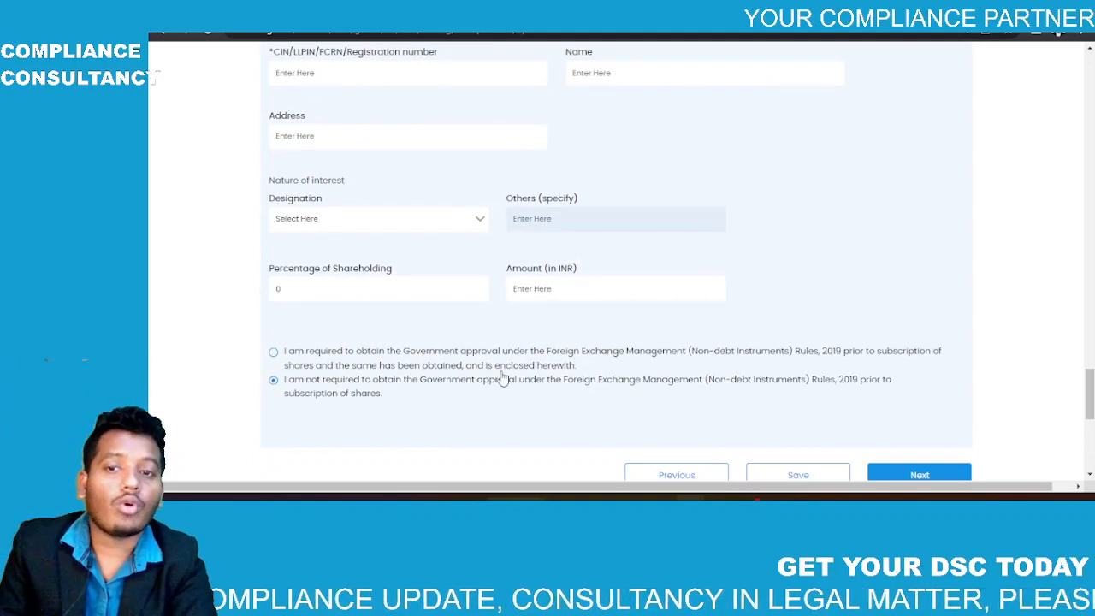
pyautogui.scroll(-3, 501, 379)
pyautogui.click(802, 380)
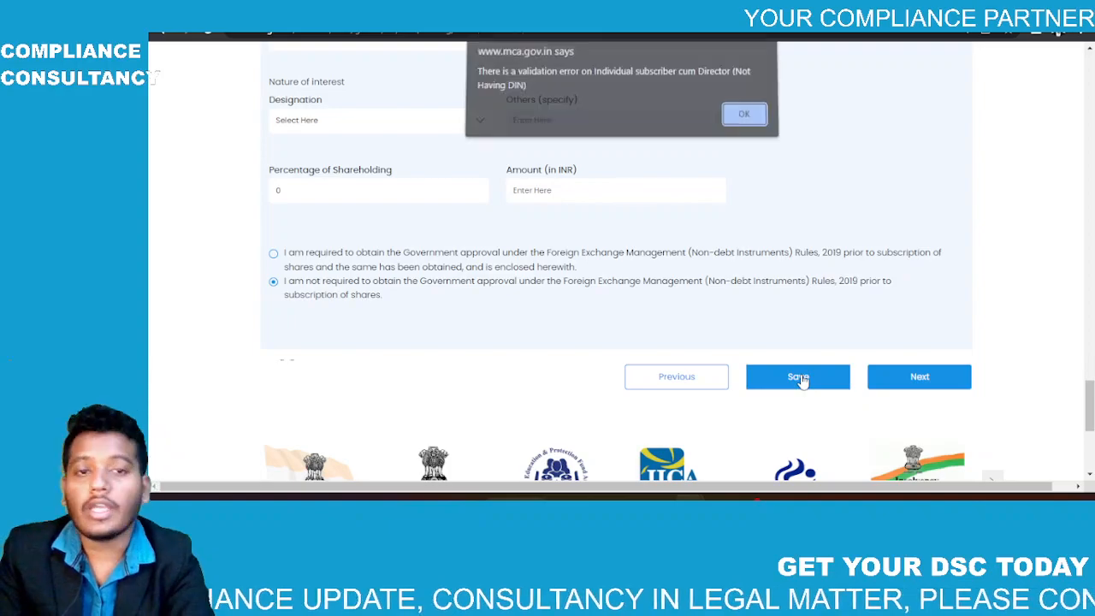
pyautogui.click(742, 121)
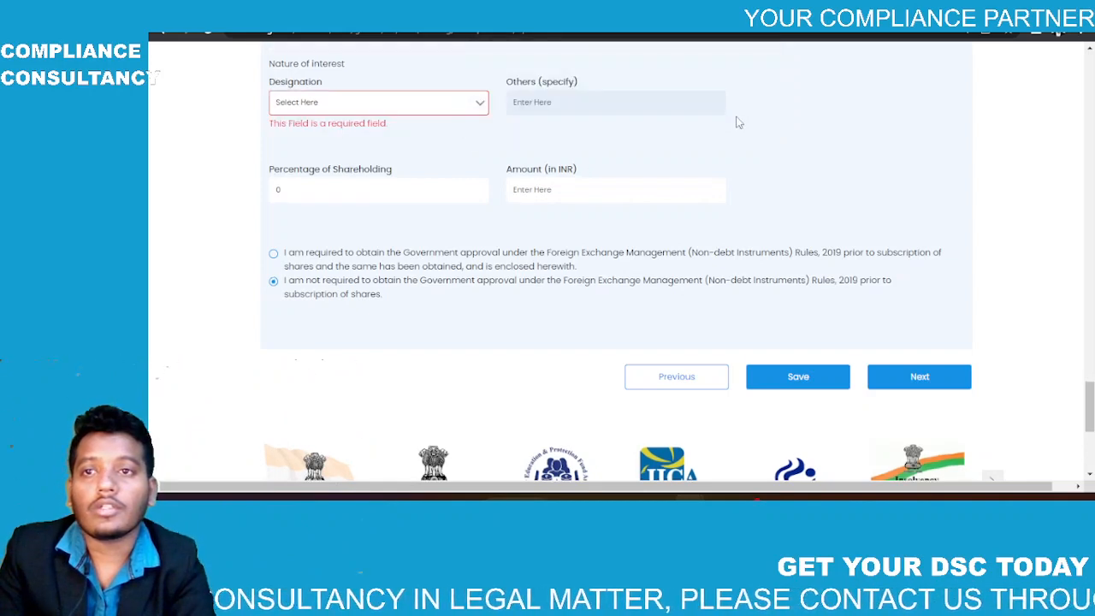
# Step: Enter 0 interested entities, acknowledge the data-saved message and proceed with Next
pyautogui.click(466, 103)
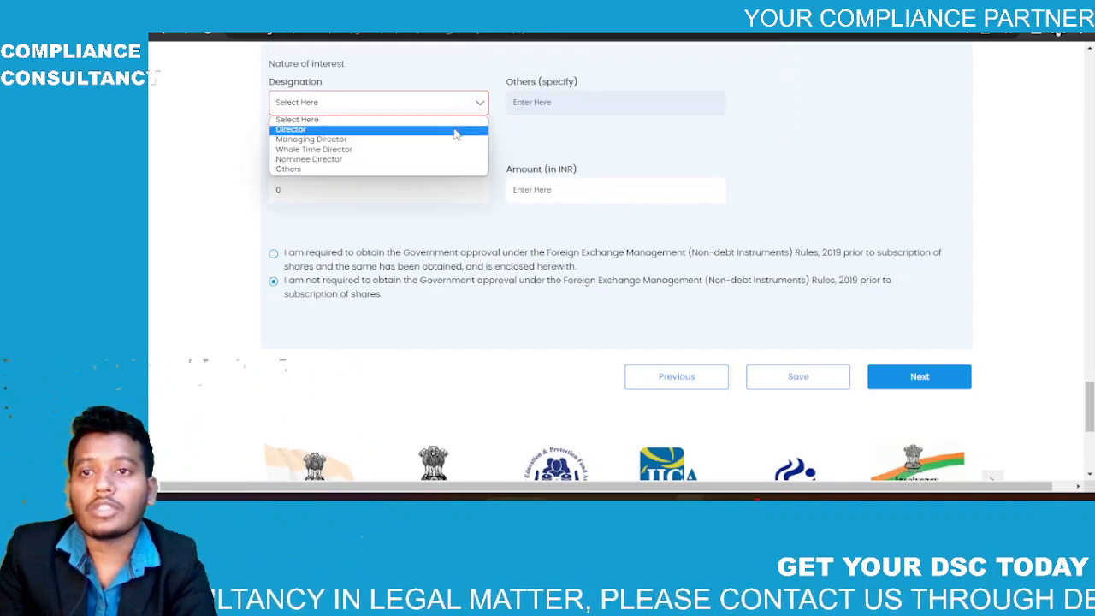
pyautogui.doubleClick(576, 127)
pyautogui.scroll(3, 576, 128)
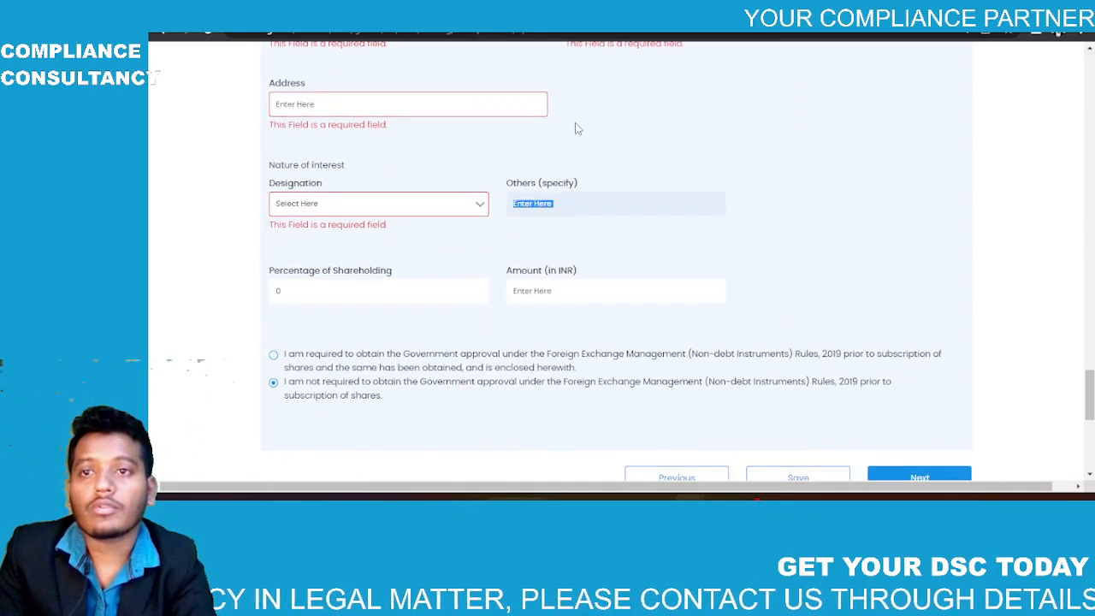
pyautogui.scroll(3, 576, 128)
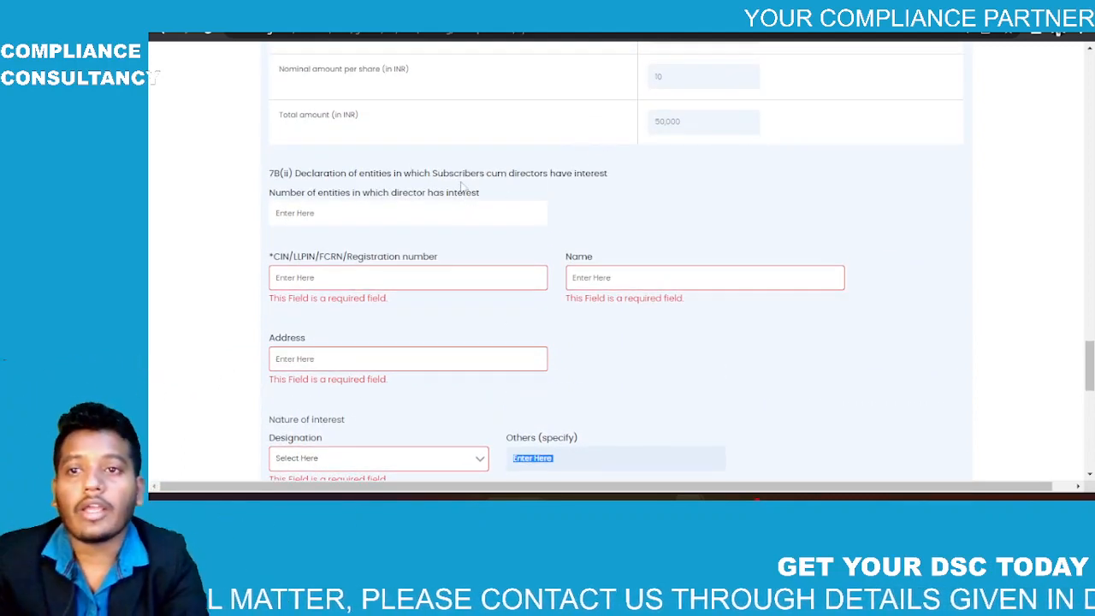
pyautogui.click(365, 213)
pyautogui.write('0')
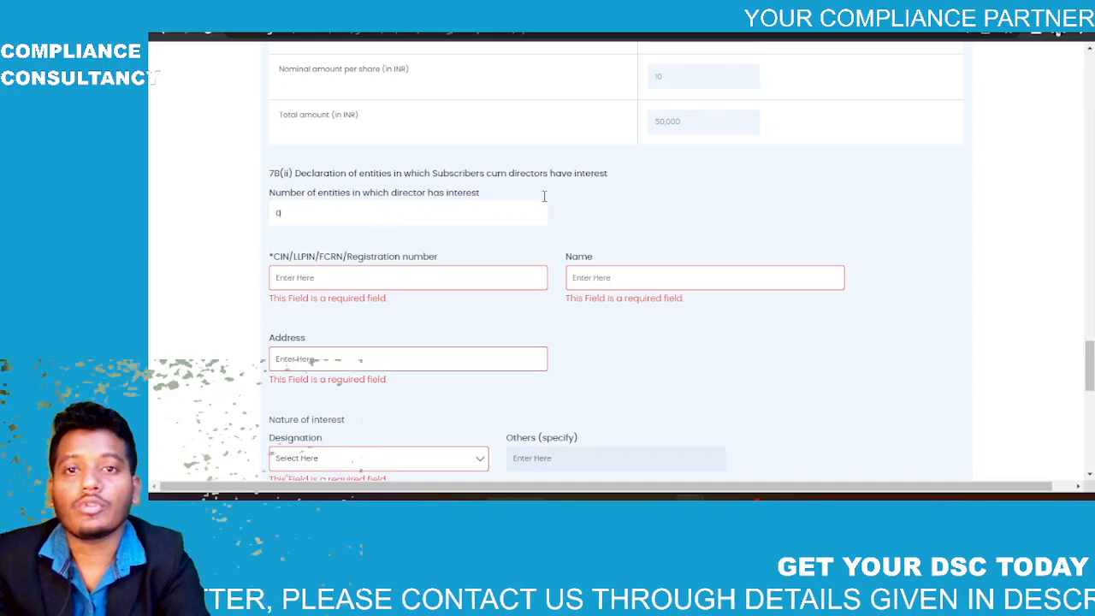
pyautogui.scroll(-1, 747, 201)
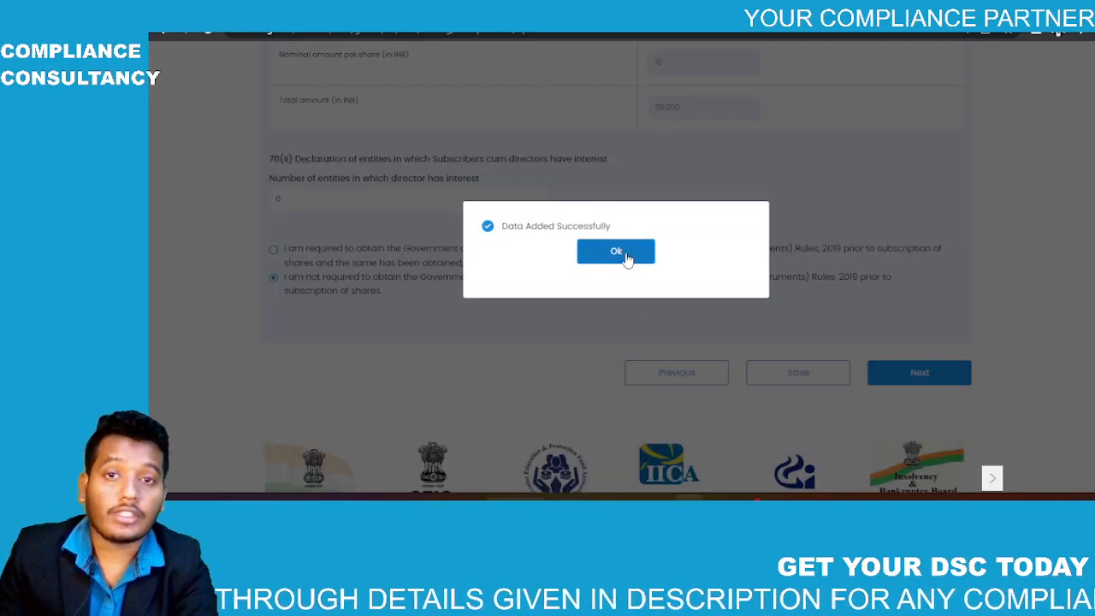
pyautogui.click(627, 255)
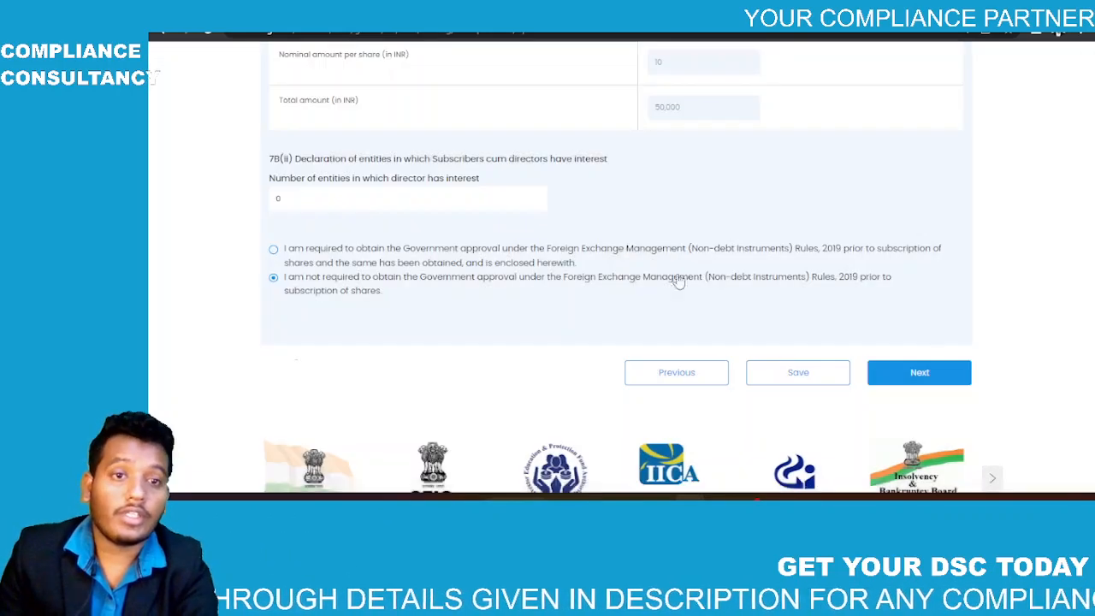
pyautogui.click(914, 374)
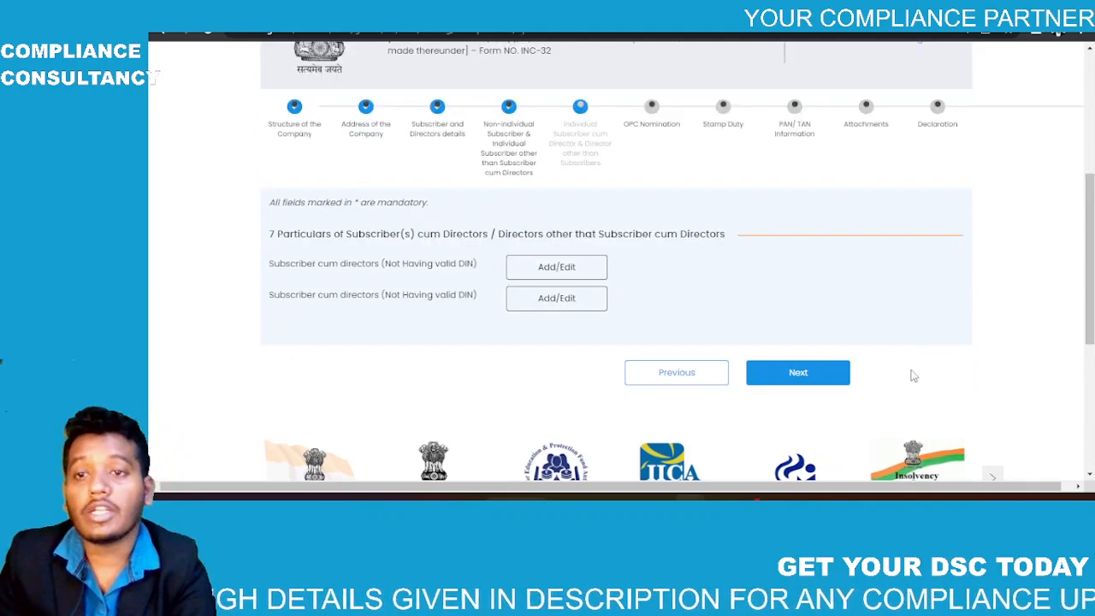
# Step: Open the second no-DIN subscriber-cum-director's Add/Edit form and review its empty 7B fields
pyautogui.click(557, 298)
pyautogui.scroll(-1, 555, 293)
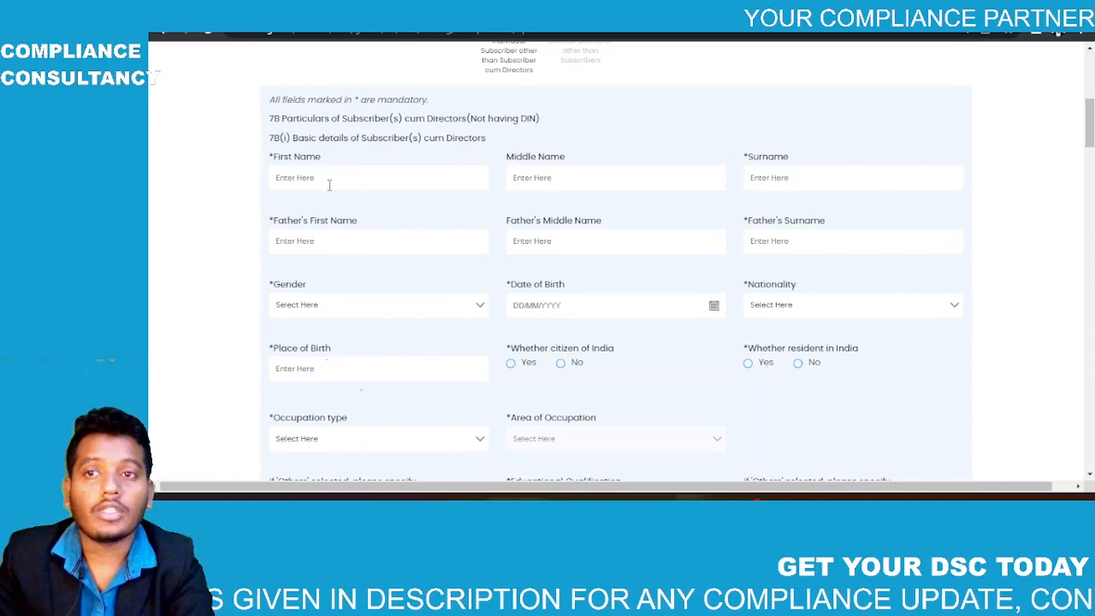
pyautogui.scroll(-4, 328, 185)
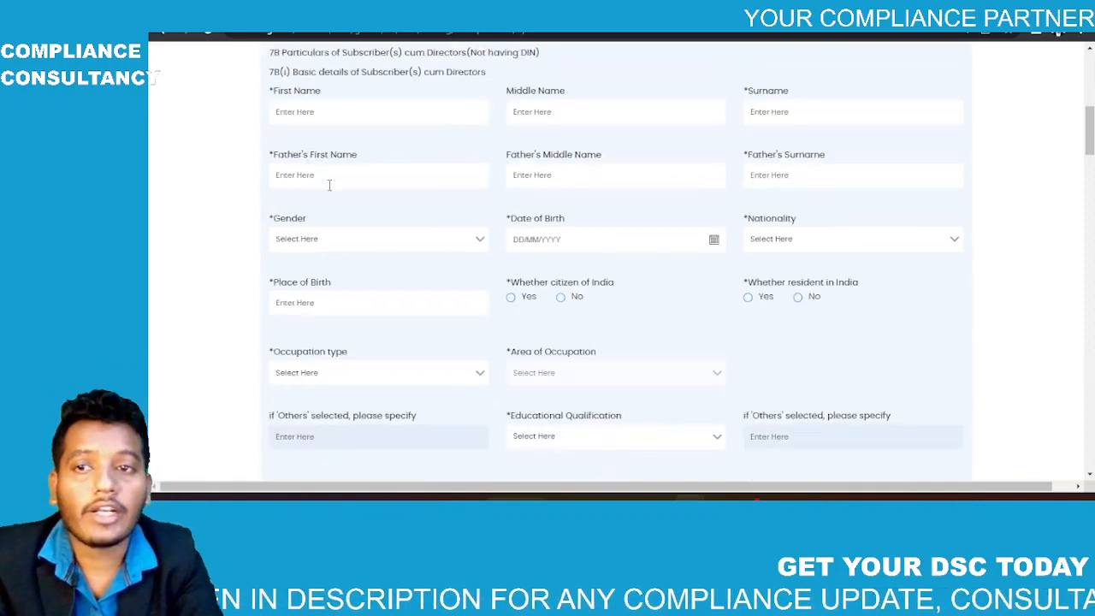
pyautogui.scroll(2, 329, 190)
pyautogui.scroll(2, 329, 190)
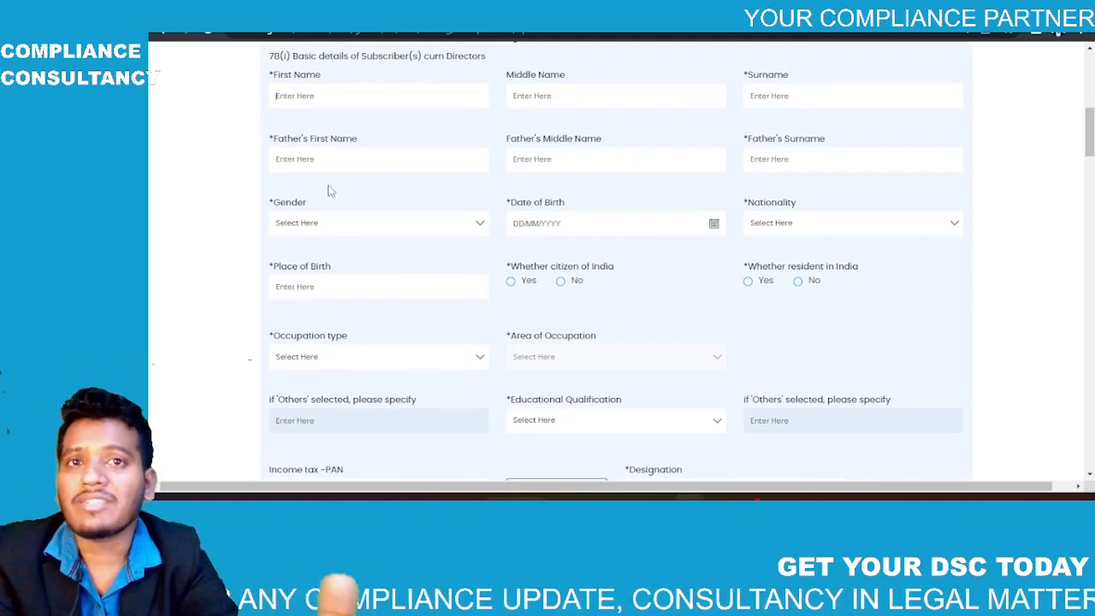
pyautogui.scroll(1, 330, 190)
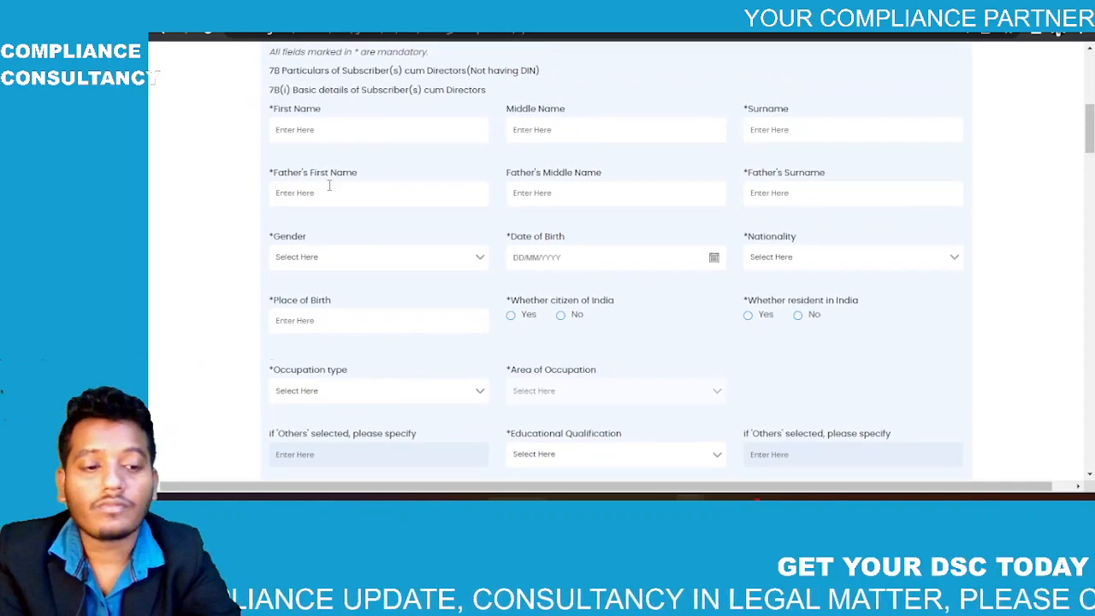
pyautogui.scroll(-10, 523, 207)
pyautogui.scroll(1, 524, 207)
pyautogui.scroll(-1, 523, 207)
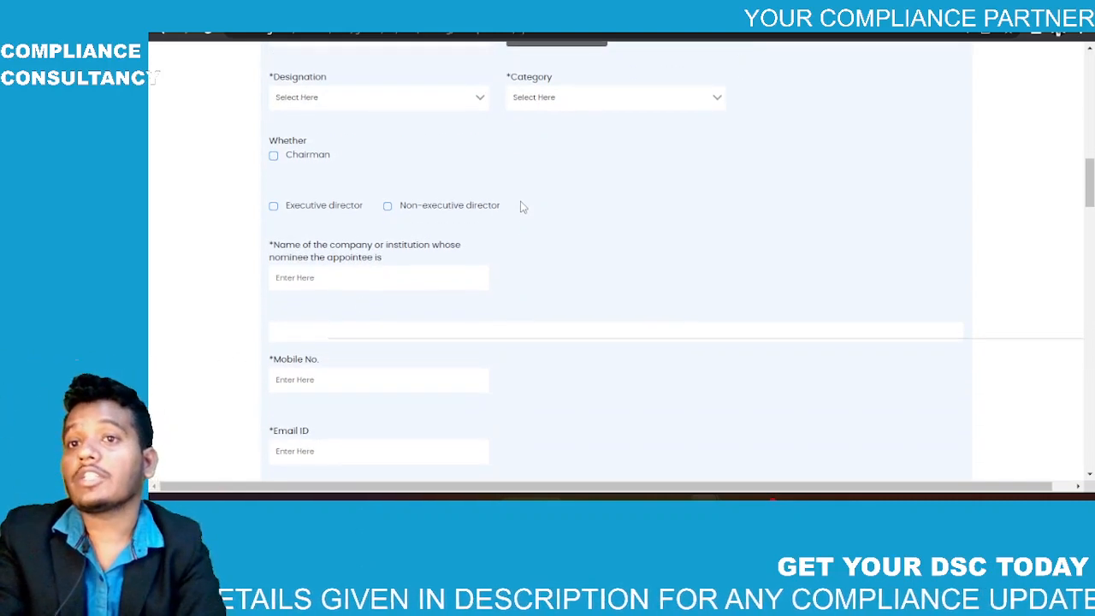
# Step: Set the designation to Director and the category to Promoter, and mark them as an executive director
pyautogui.click(417, 101)
pyautogui.click(384, 125)
pyautogui.click(538, 97)
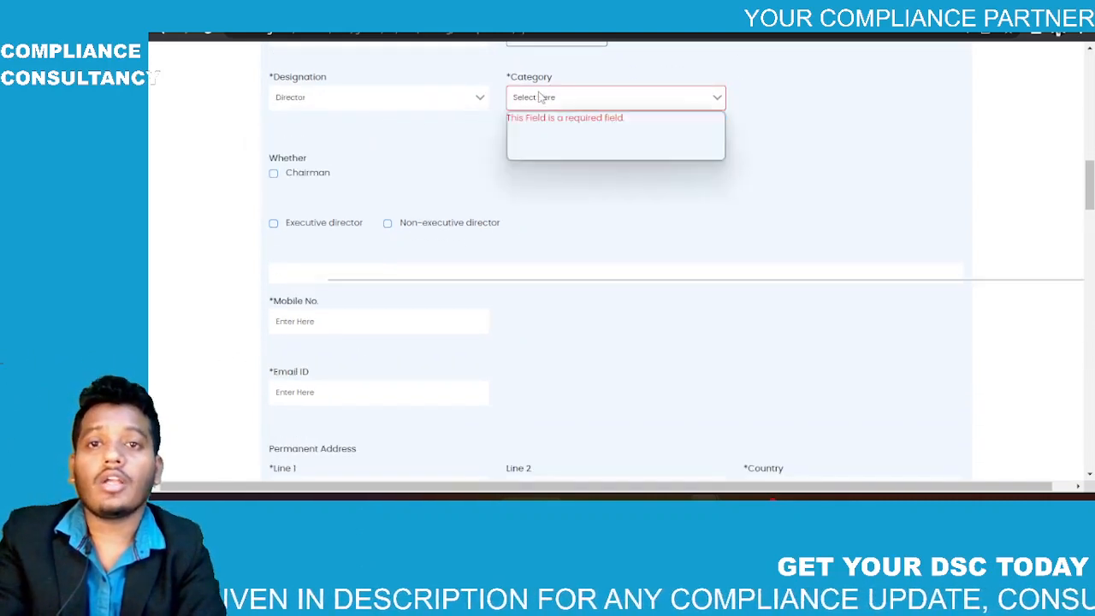
pyautogui.click(537, 124)
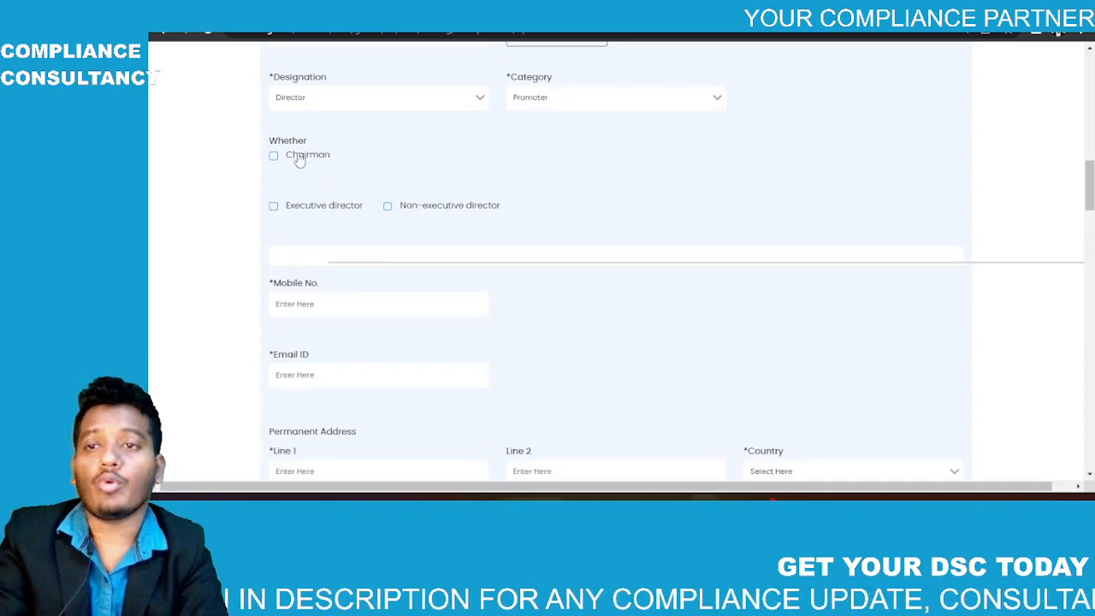
pyautogui.click(273, 207)
pyautogui.scroll(-2, 274, 212)
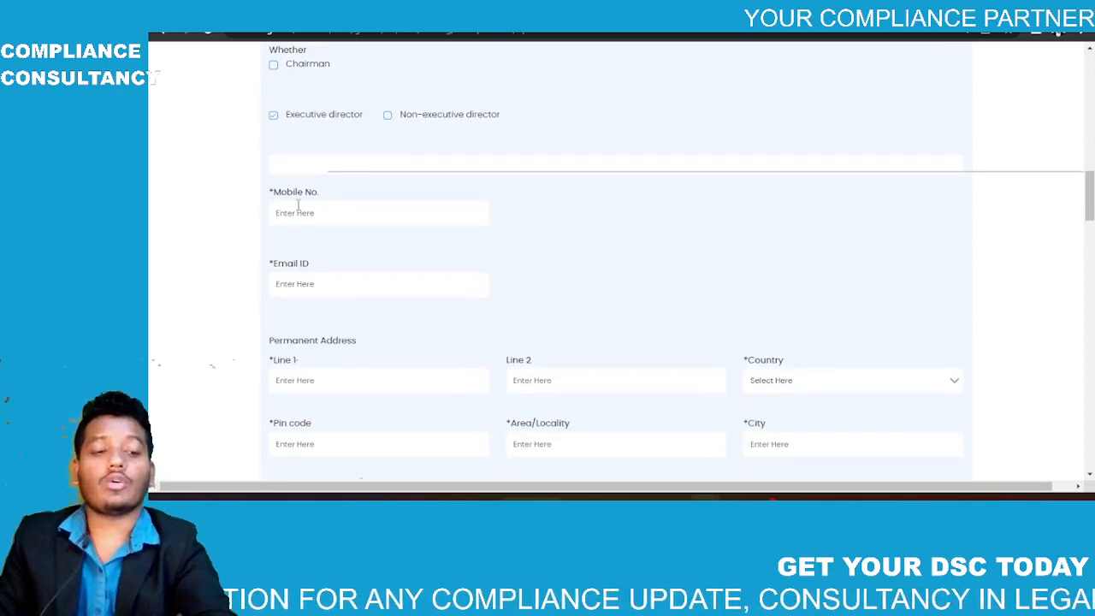
# Step: Enter the director's mobile number with a leading 0, then their e-mail ID
pyautogui.click(298, 206)
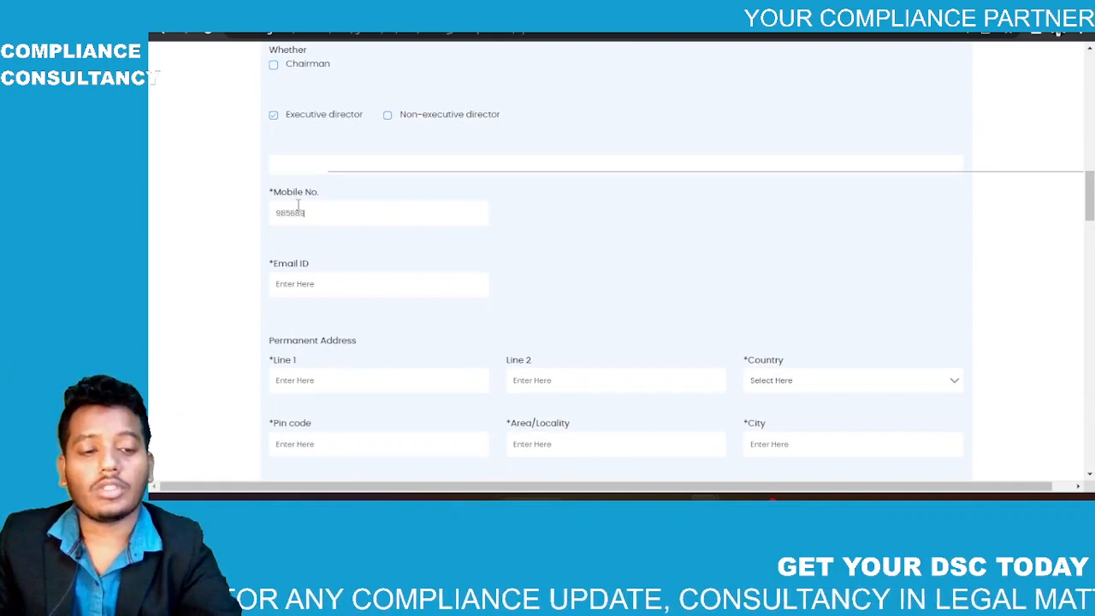
pyautogui.press('Left')
pyautogui.press('Left')
pyautogui.press('Left')
pyautogui.press('Left')
pyautogui.press('Left')
pyautogui.press('Left')
pyautogui.press('Left')
pyautogui.press('Left')
pyautogui.press('Left')
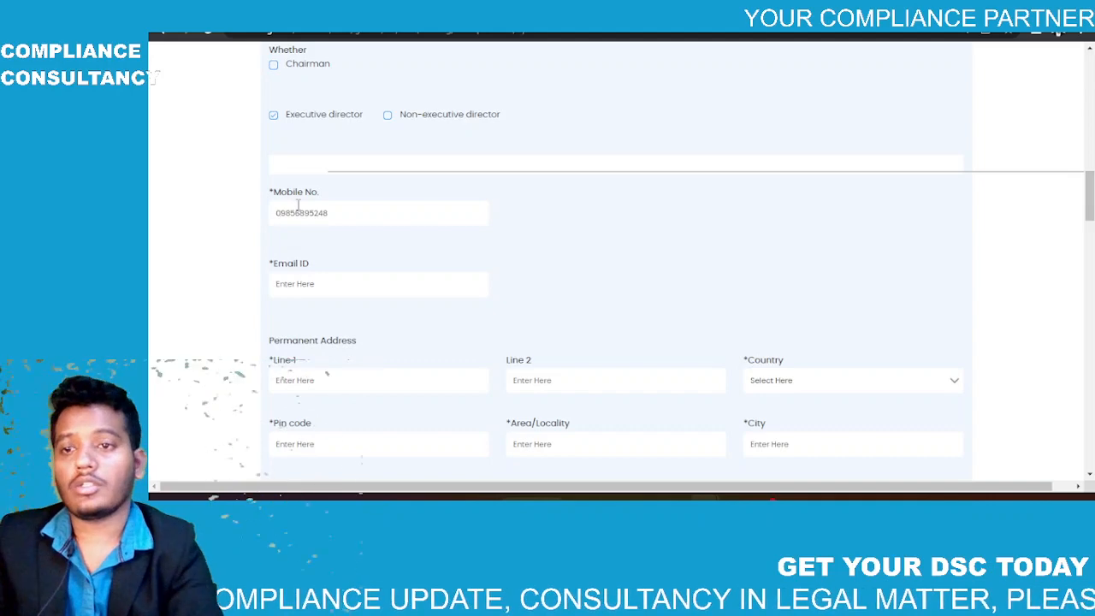
pyautogui.click(315, 282)
pyautogui.write('IN')
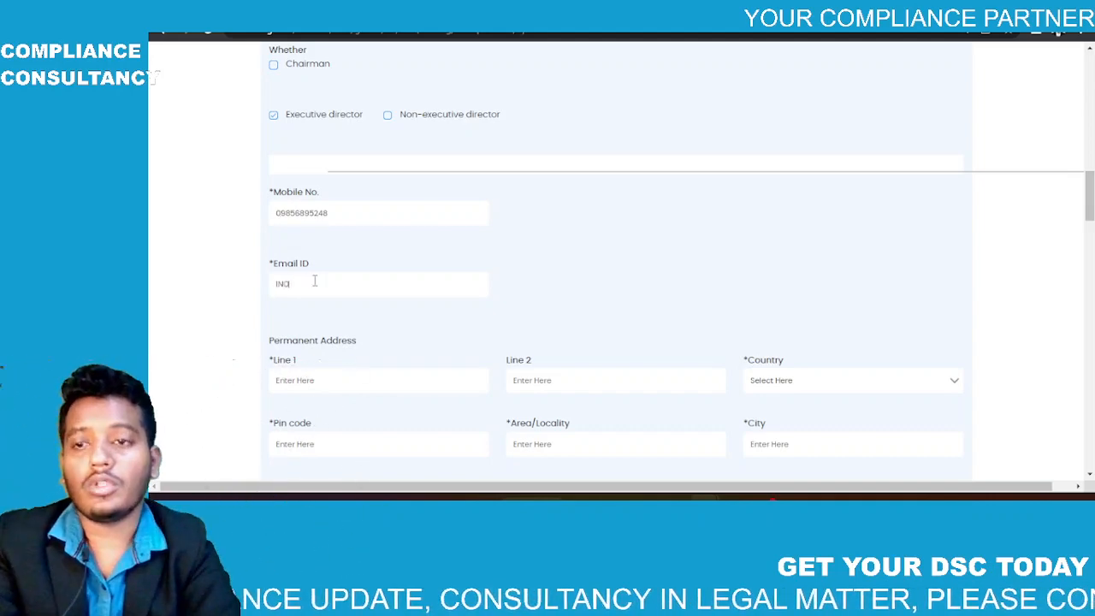
pyautogui.press('BackSpace')
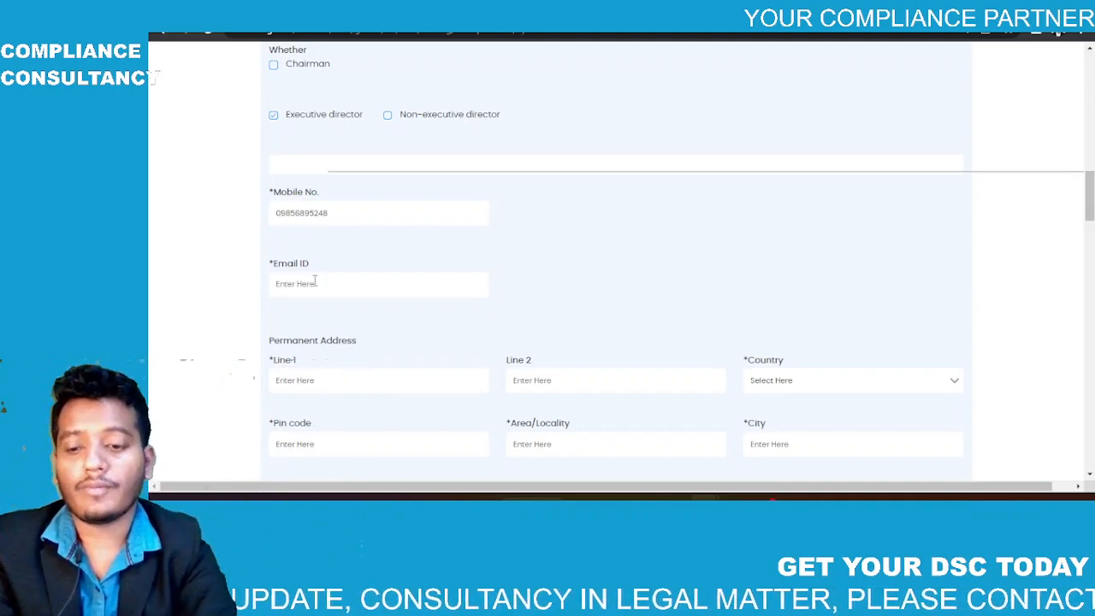
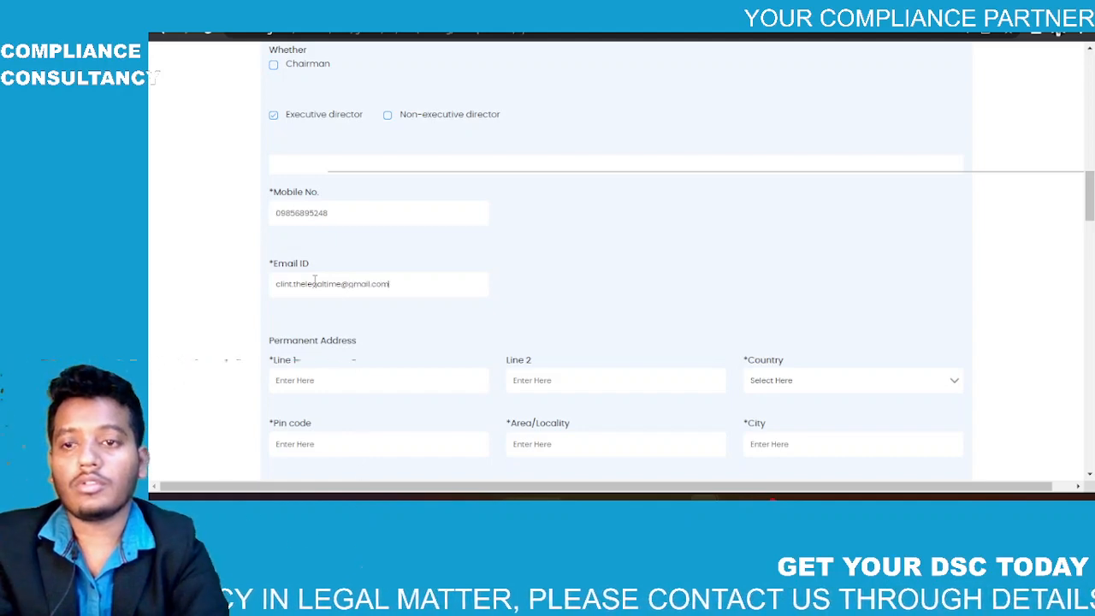
pyautogui.scroll(-2, 533, 242)
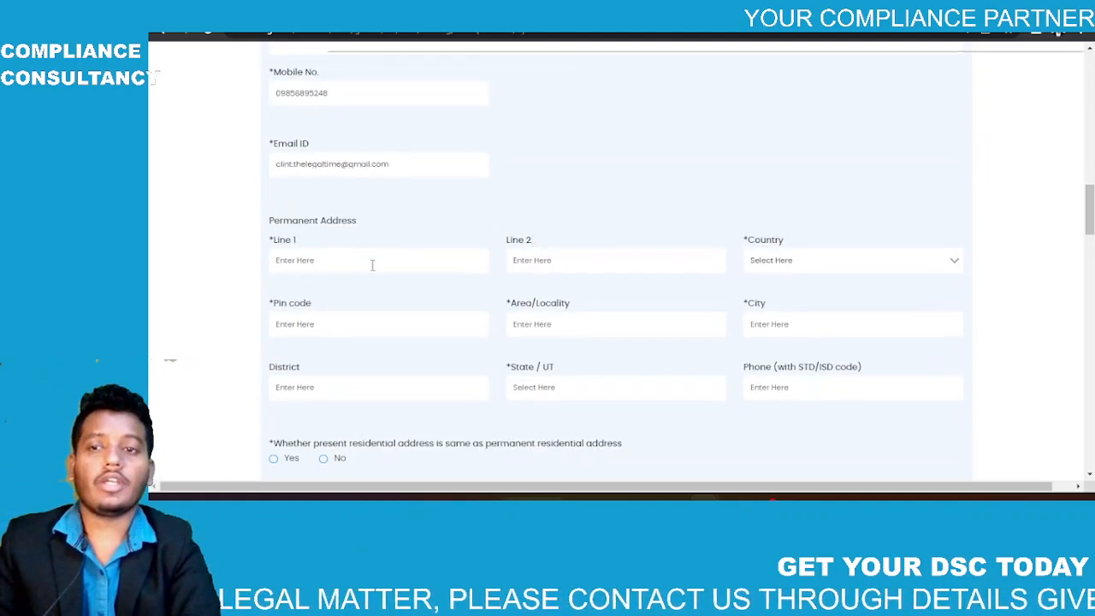
# Step: Fill in the permanent address lines and PIN code, then choose Council House Street as the locality
pyautogui.write('ksisuh')
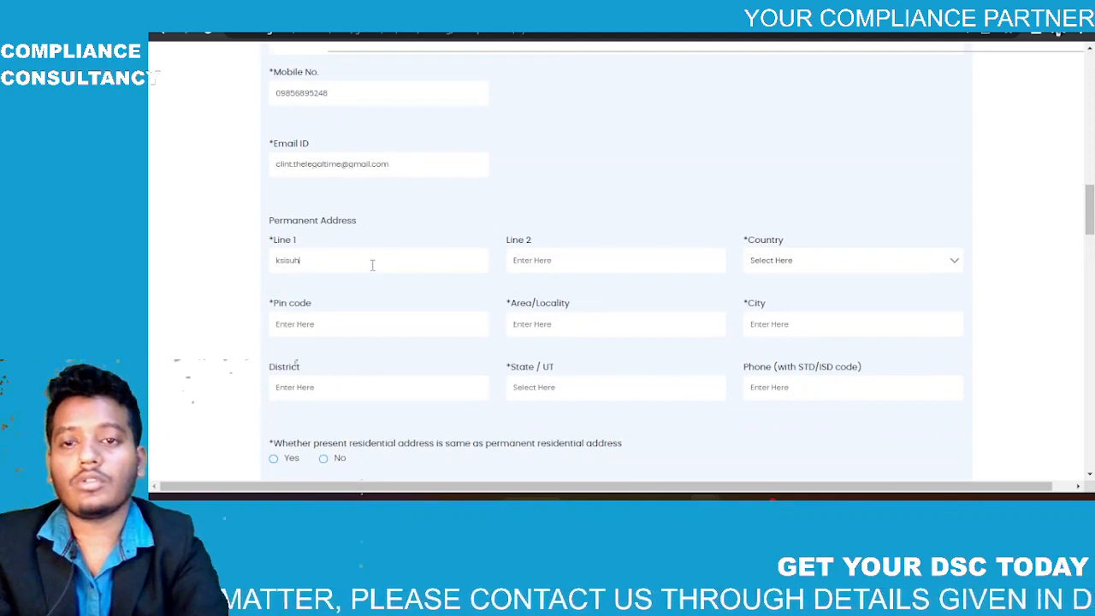
pyautogui.press('Tab')
pyautogui.write('naddnkjas')
pyautogui.press('Tab')
pyautogui.write('in')
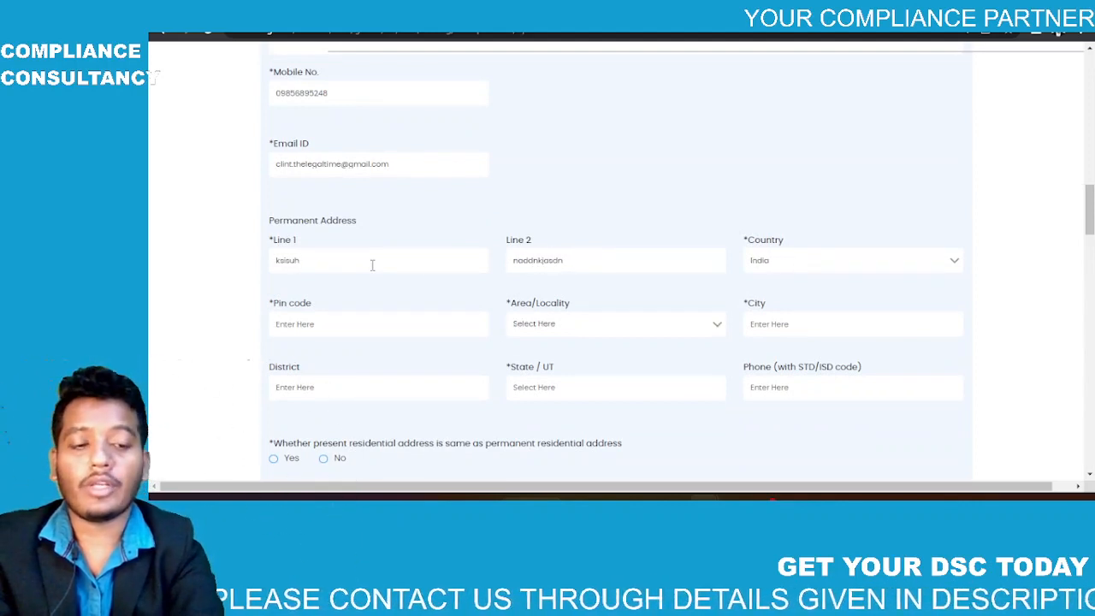
pyautogui.write('700001')
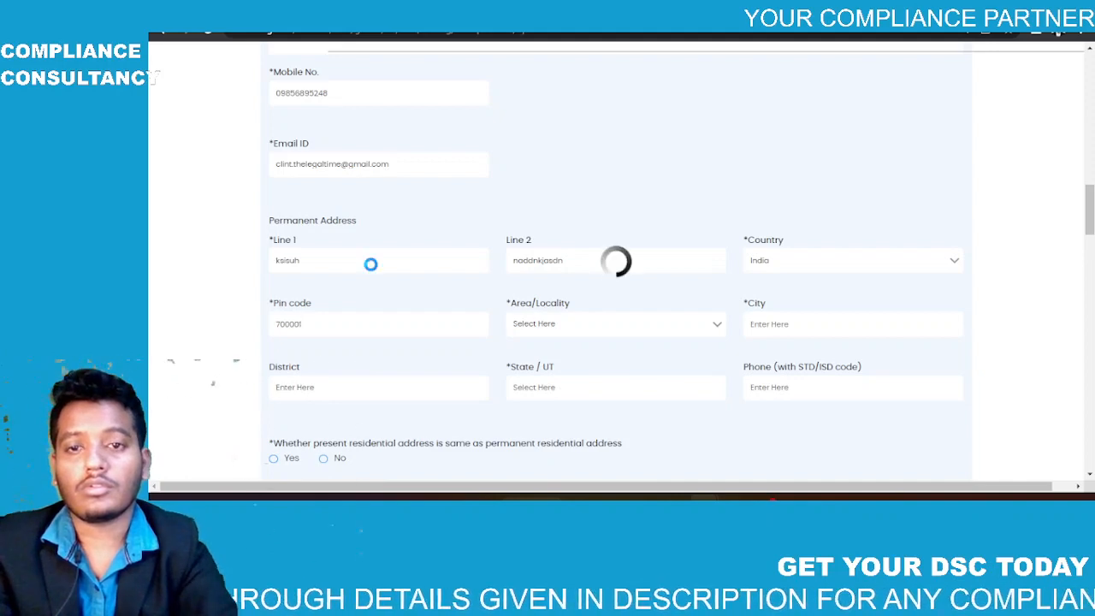
pyautogui.click(548, 327)
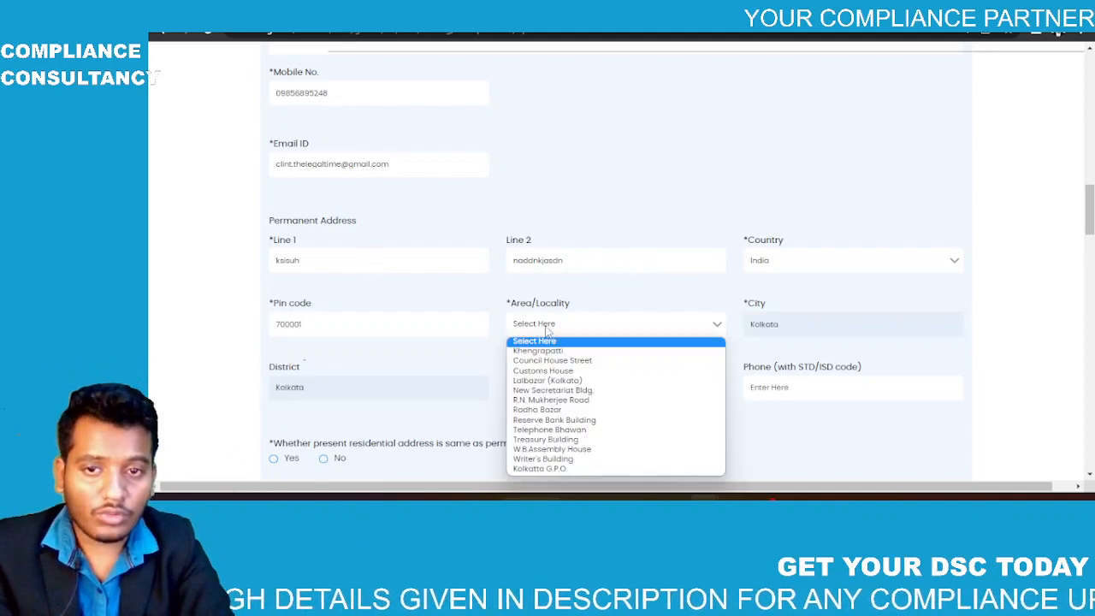
pyautogui.click(548, 369)
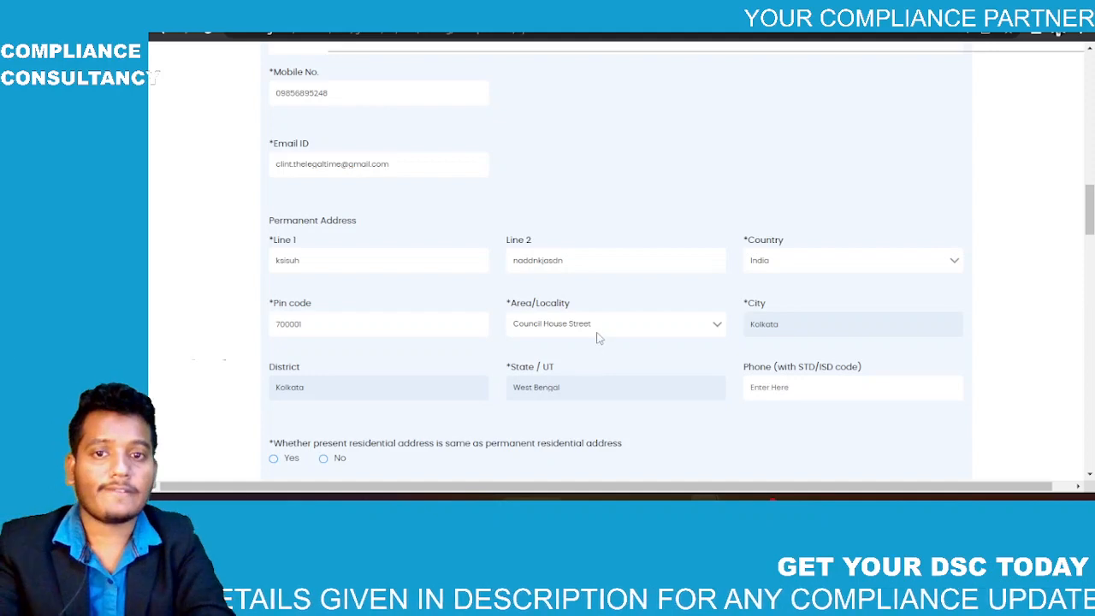
pyautogui.scroll(-1, 623, 354)
pyautogui.scroll(-2, 624, 354)
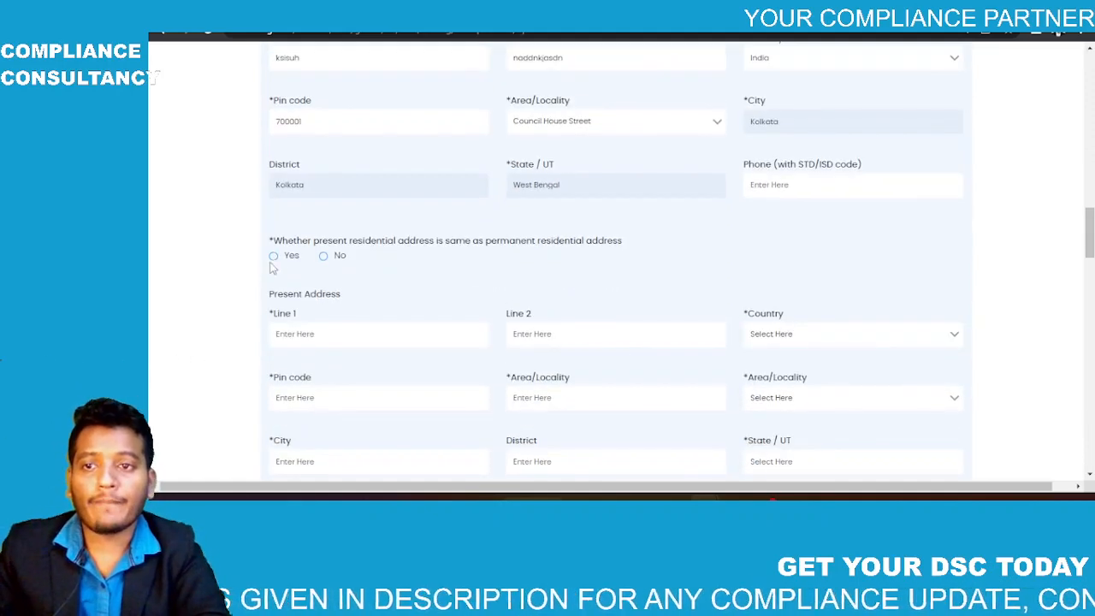
# Step: Mark the present address as the permanent address, and give Aadhar Card as identity proof with its number
pyautogui.click(275, 256)
pyautogui.scroll(-6, 395, 310)
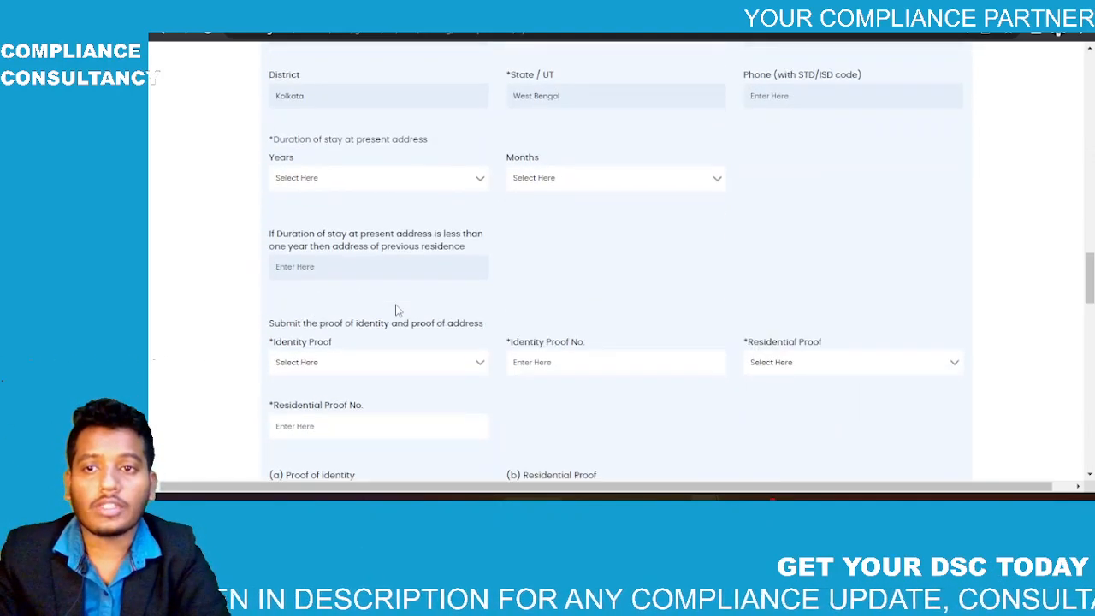
pyautogui.scroll(1, 395, 310)
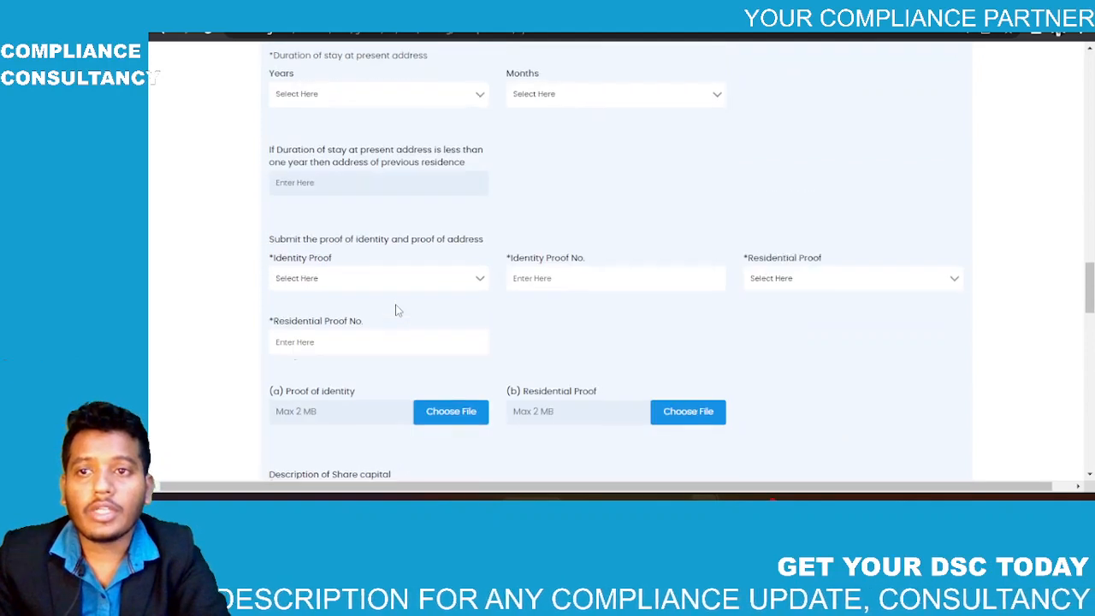
pyautogui.click(403, 286)
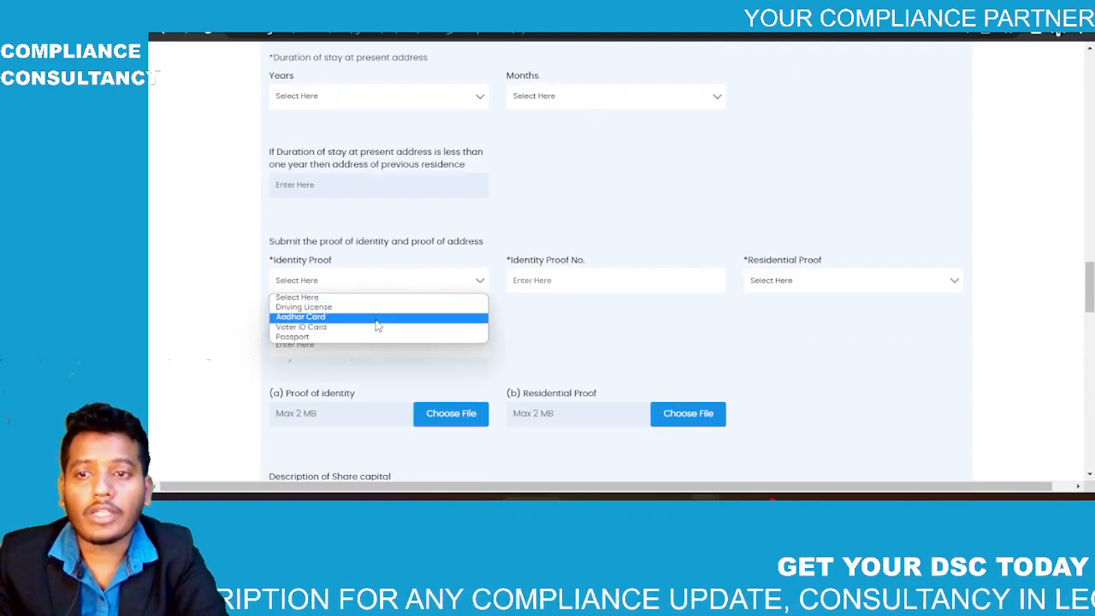
pyautogui.click(377, 318)
pyautogui.click(547, 280)
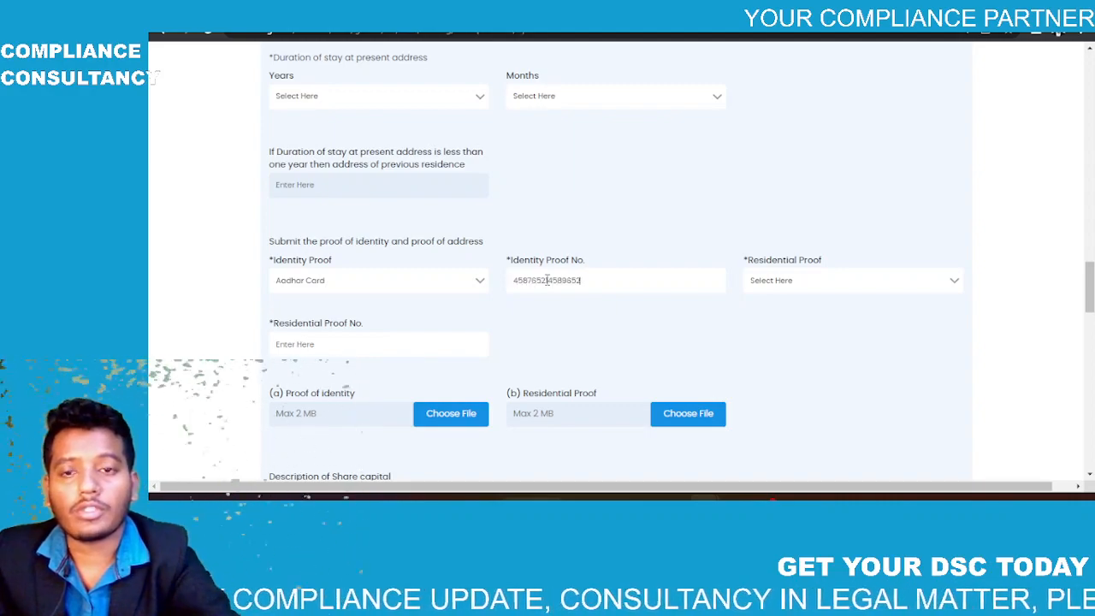
# Step: Set Bank Statement as the residential proof and enter its number
pyautogui.click(797, 280)
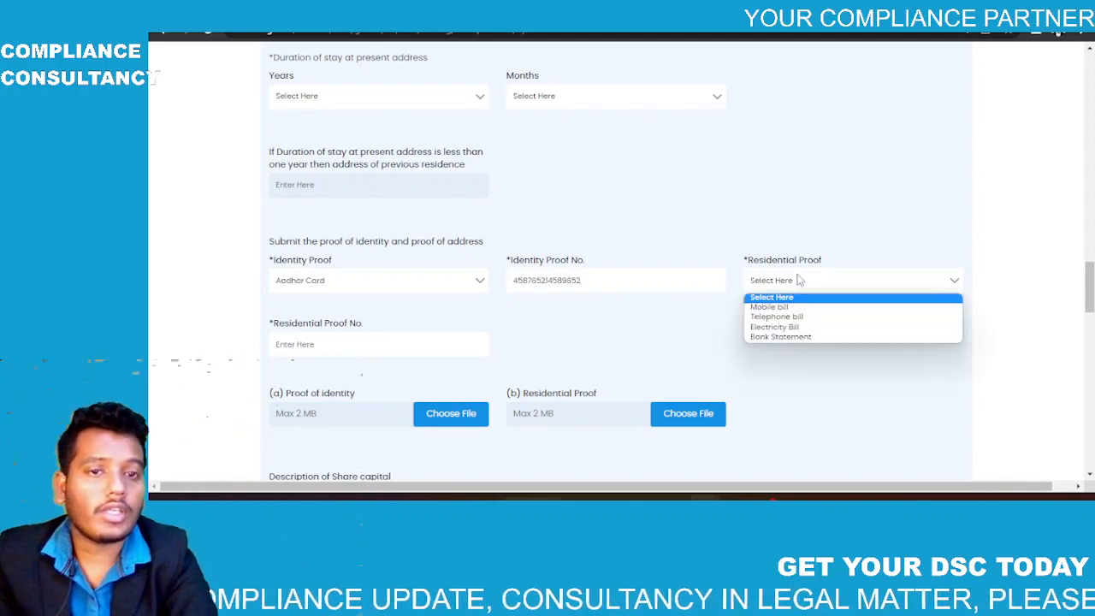
pyautogui.click(783, 336)
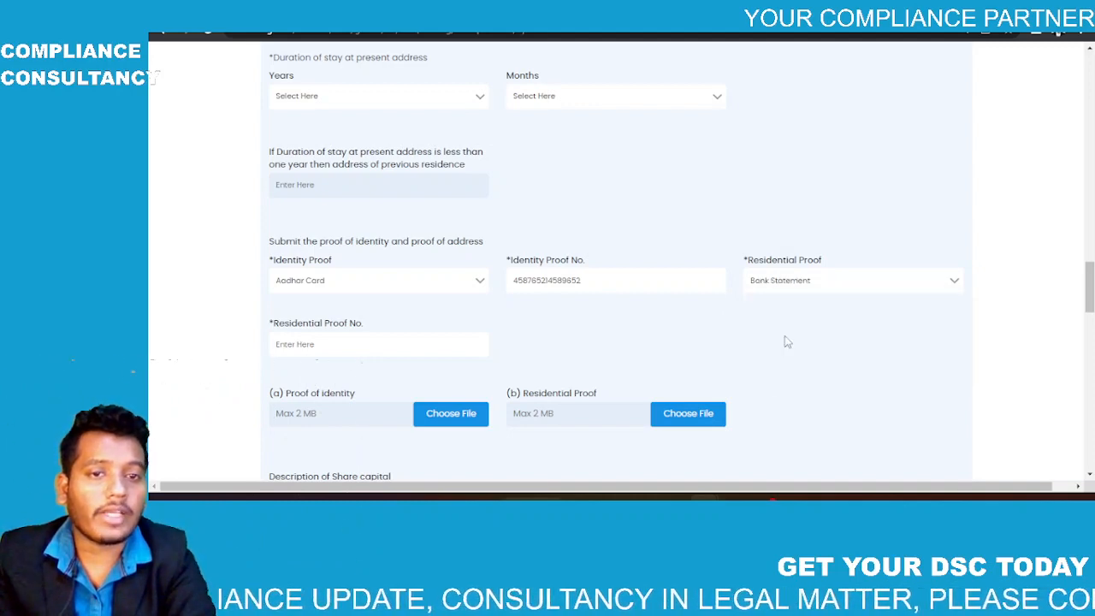
pyautogui.click(364, 340)
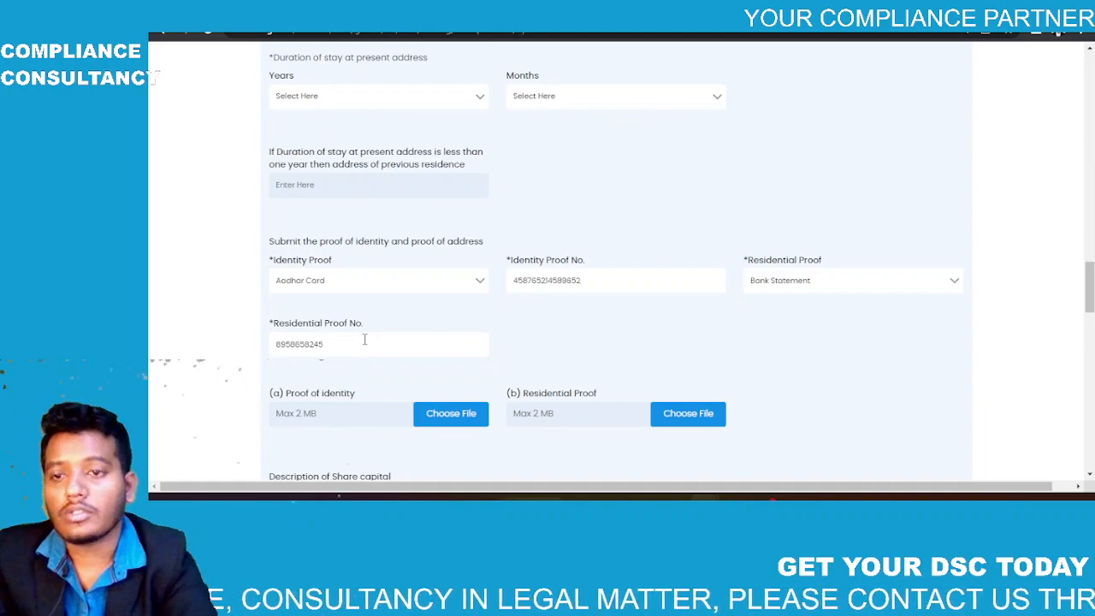
pyautogui.scroll(-2, 364, 340)
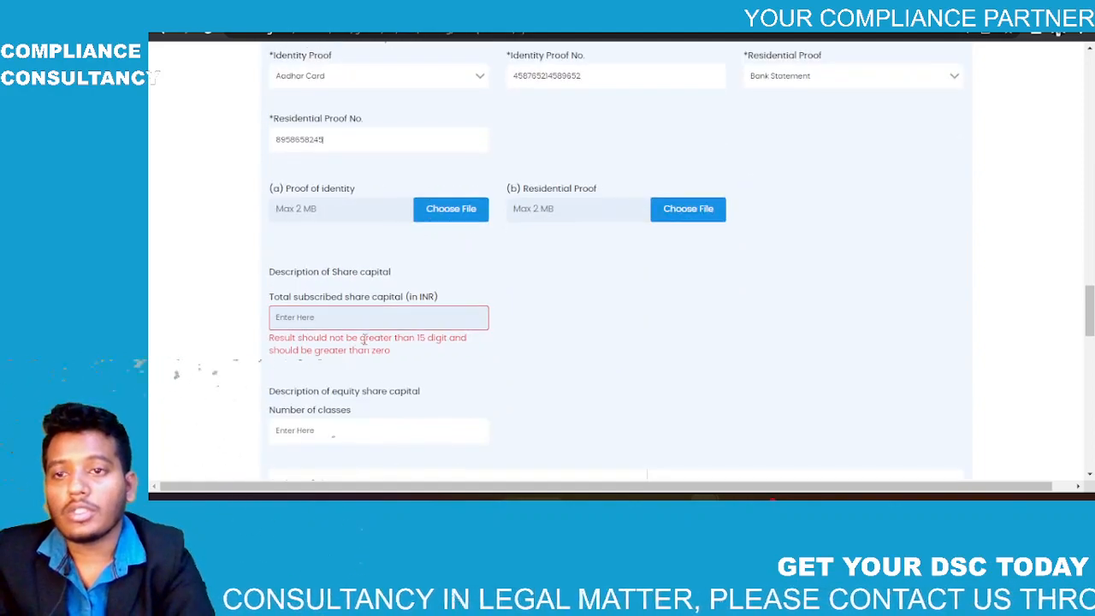
# Step: Attach the bank statement PDF as both the identity proof and the residential proof
pyautogui.click(451, 209)
pyautogui.click(365, 107)
pyautogui.doubleClick(365, 107)
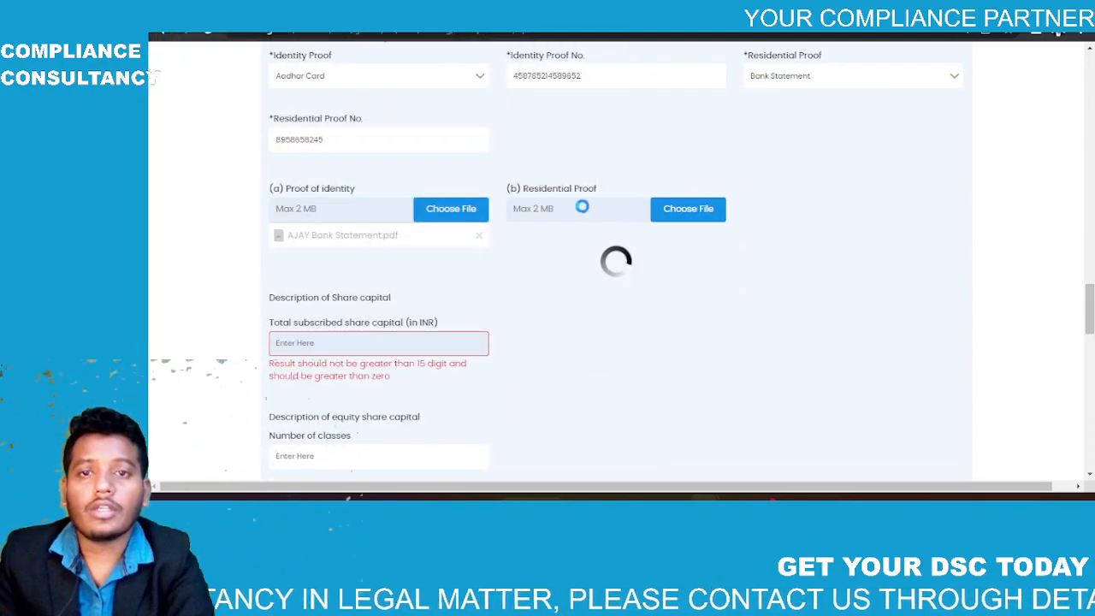
pyautogui.click(683, 216)
pyautogui.click(450, 96)
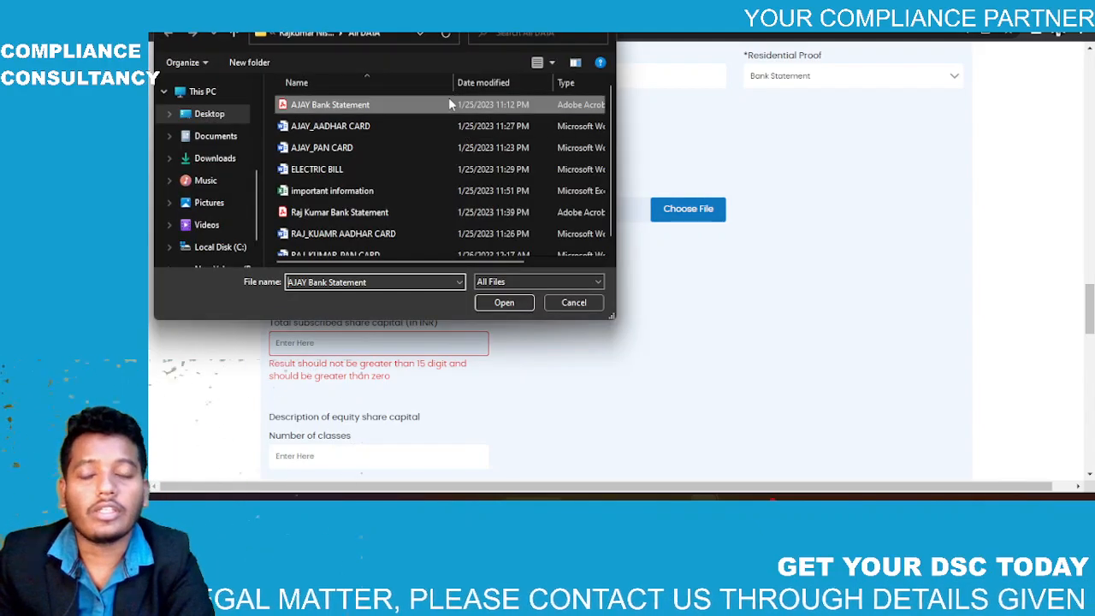
pyautogui.doubleClick(448, 103)
pyautogui.scroll(-1, 387, 301)
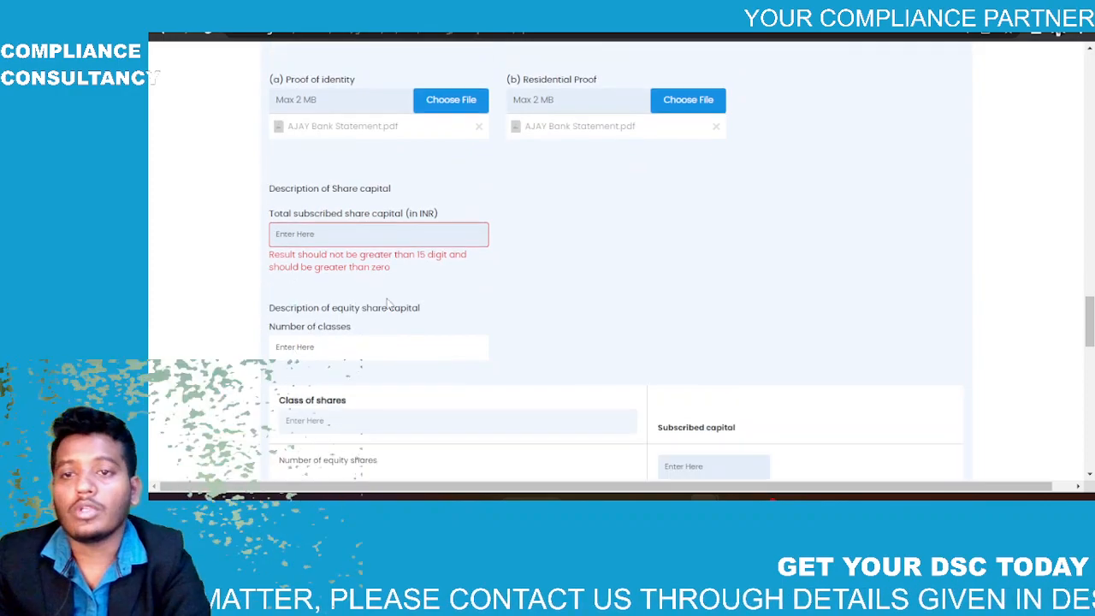
pyautogui.scroll(-1, 387, 301)
pyautogui.scroll(-1, 342, 321)
# Step: Enter 1 share class, choose class 1, and subscribe 5000 equity shares
pyautogui.click(299, 342)
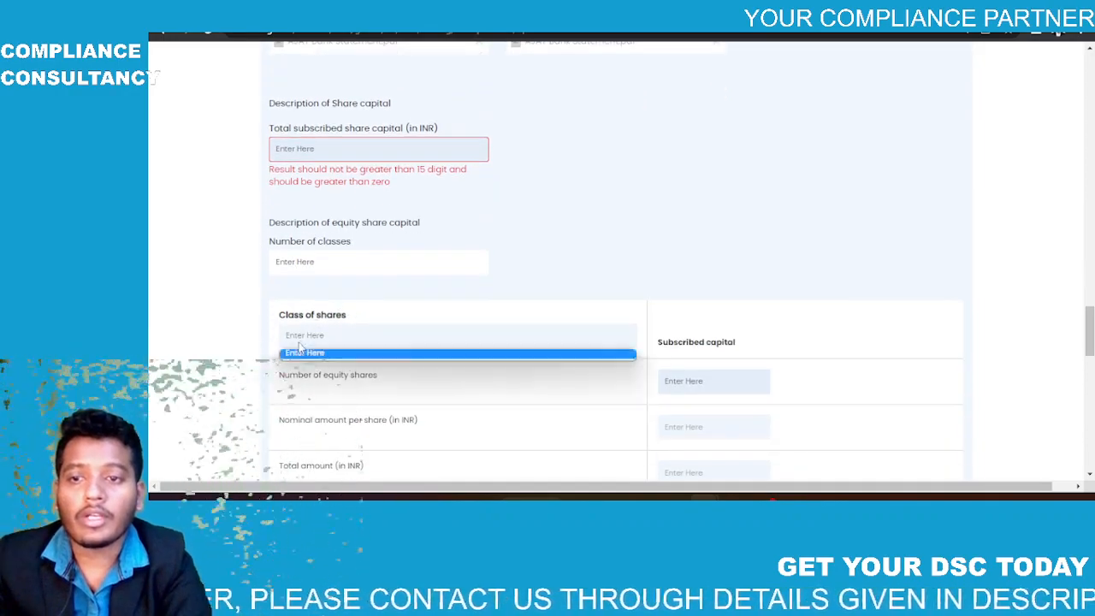
pyautogui.click(321, 261)
pyautogui.write('1')
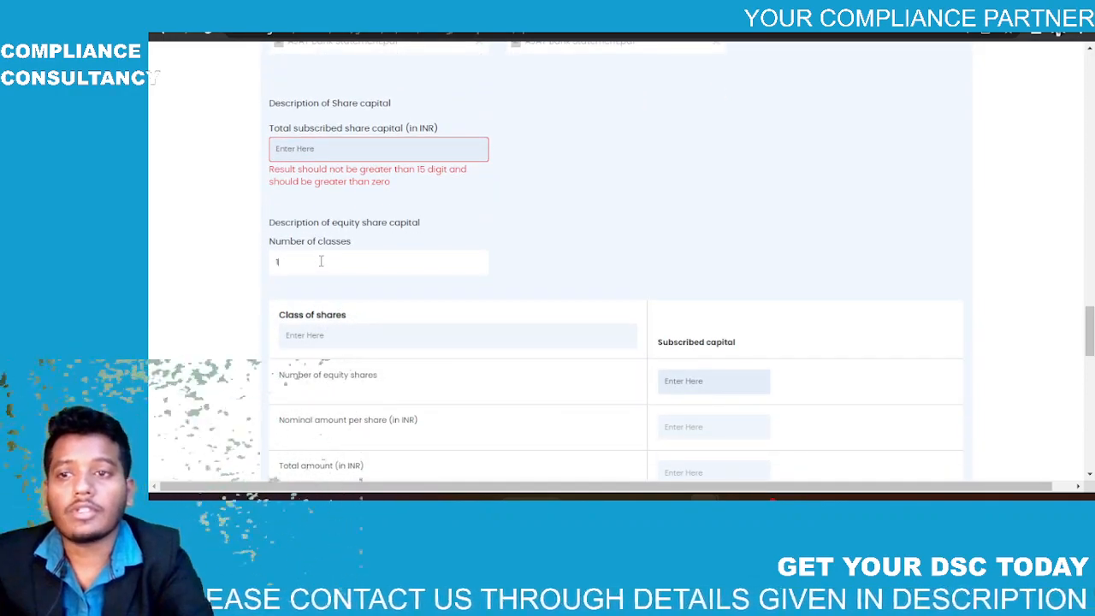
pyautogui.click(354, 335)
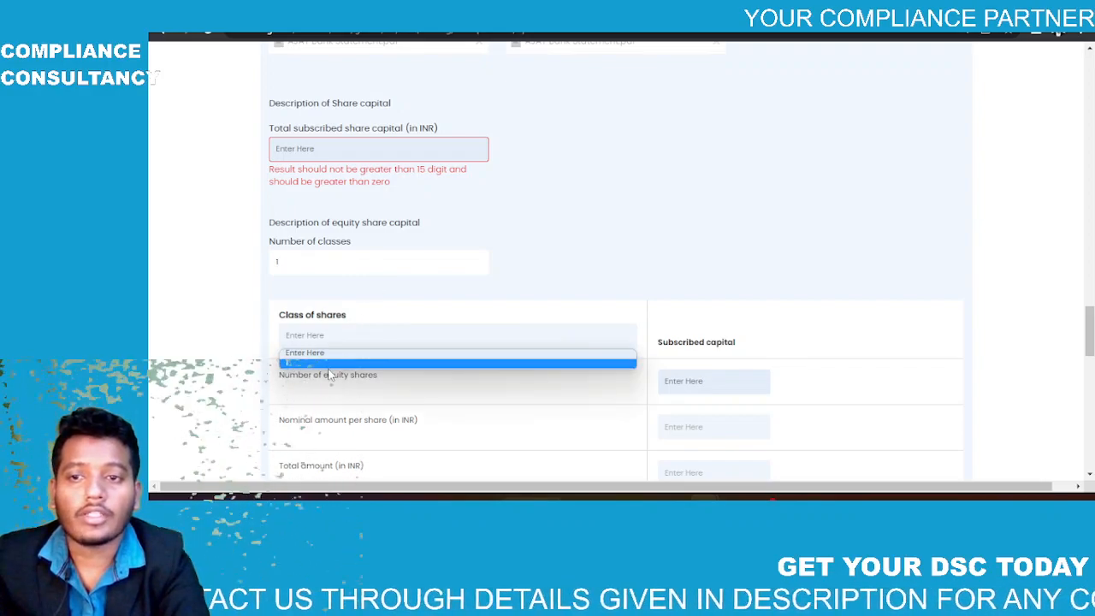
pyautogui.click(329, 364)
pyautogui.write('5000')
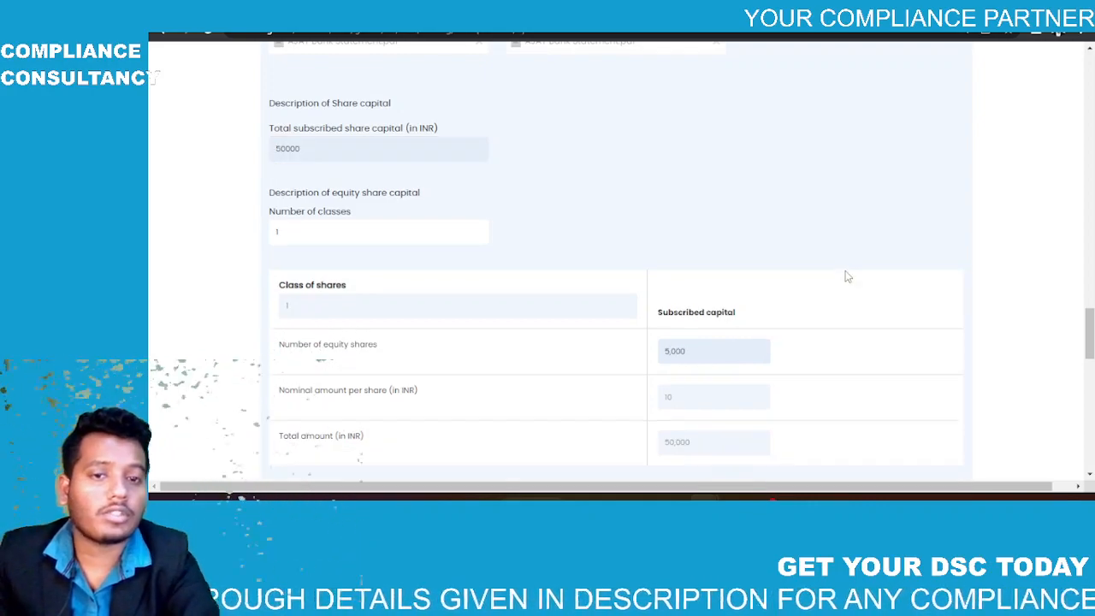
pyautogui.scroll(-4, 846, 276)
pyautogui.scroll(-1, 846, 276)
# Step: Complete the interested-entities count and declare that no Government approval is required
pyautogui.write('9')
pyautogui.click(764, 173)
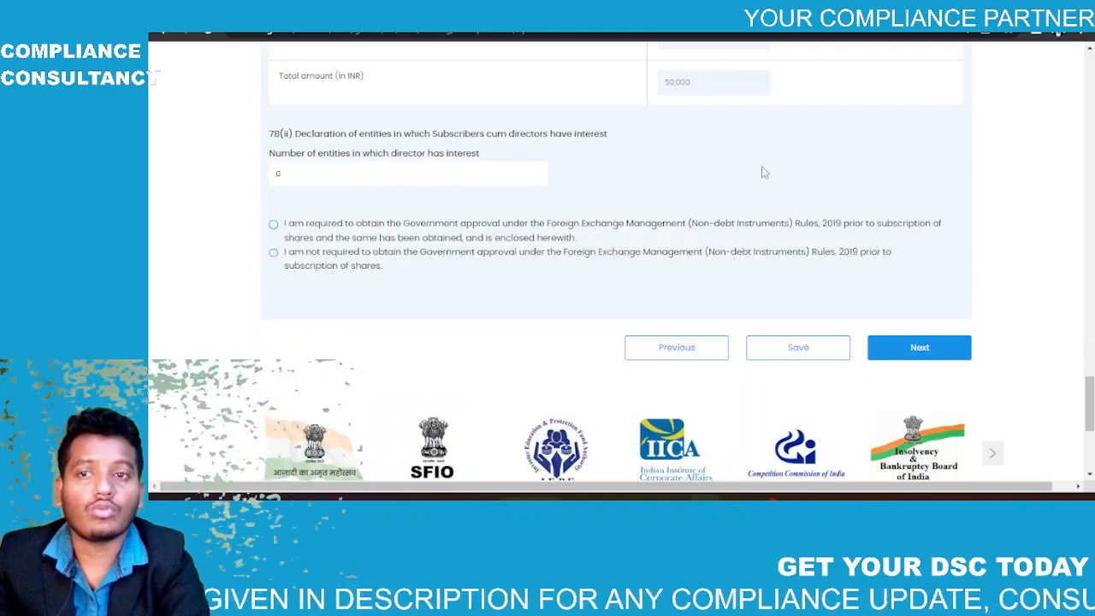
pyautogui.scroll(-1, 763, 172)
pyautogui.click(272, 211)
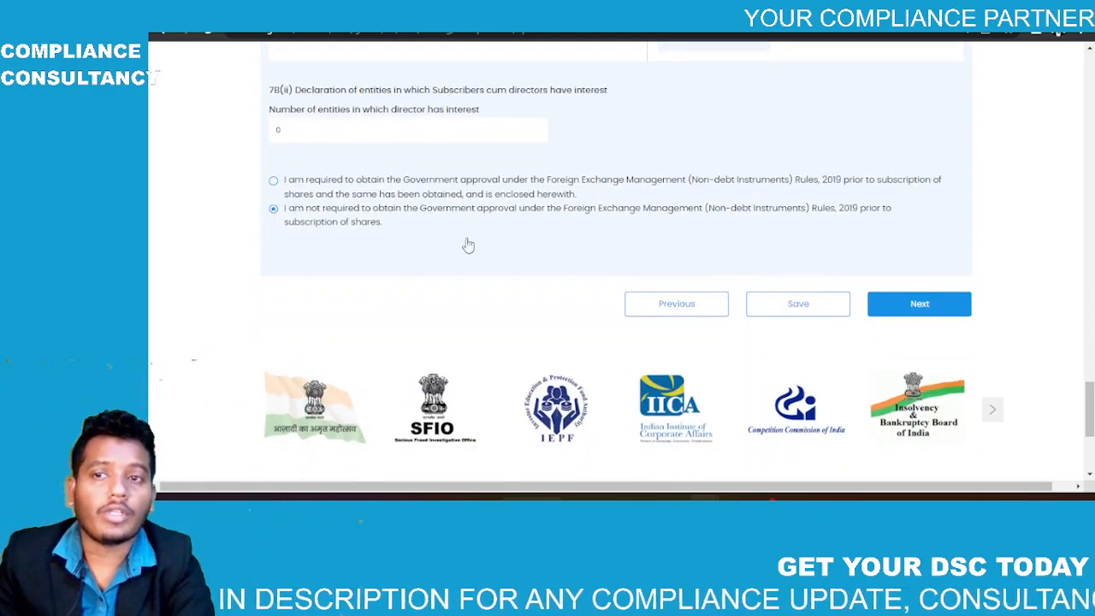
# Step: Save the subscriber-director details and dismiss the validation alert that appears
pyautogui.click(787, 304)
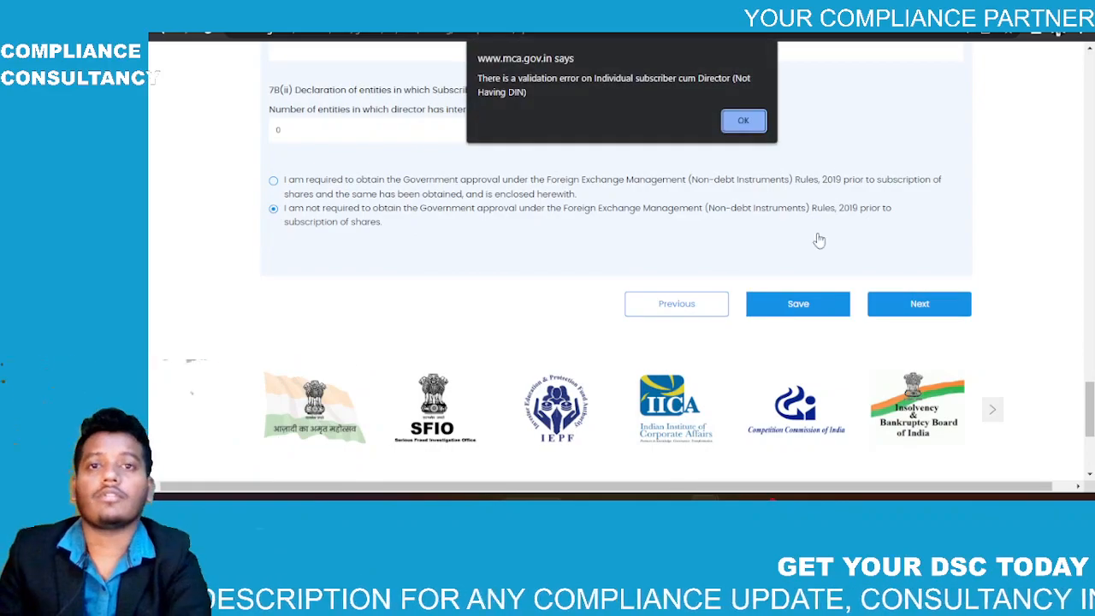
pyautogui.click(743, 121)
pyautogui.scroll(10, 563, 164)
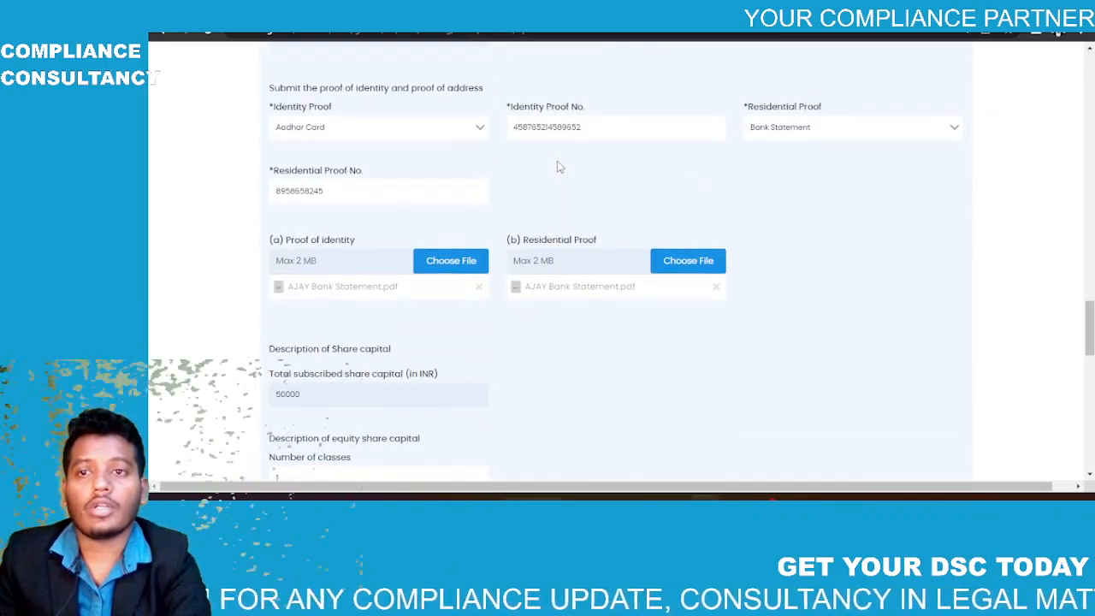
pyautogui.scroll(-10, 556, 167)
pyautogui.scroll(2, 557, 160)
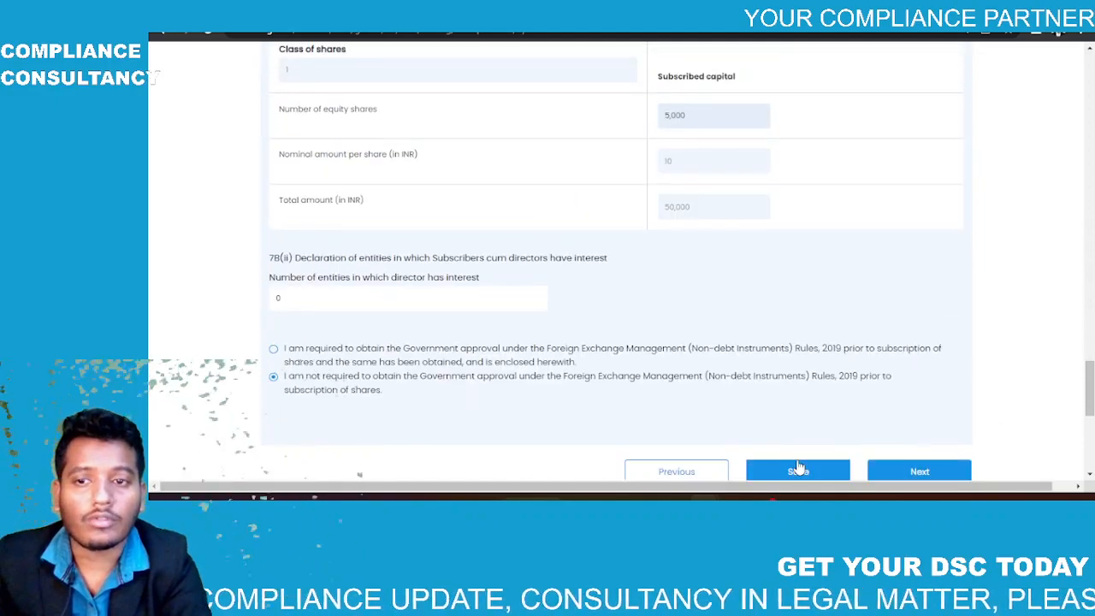
pyautogui.scroll(-2, 765, 384)
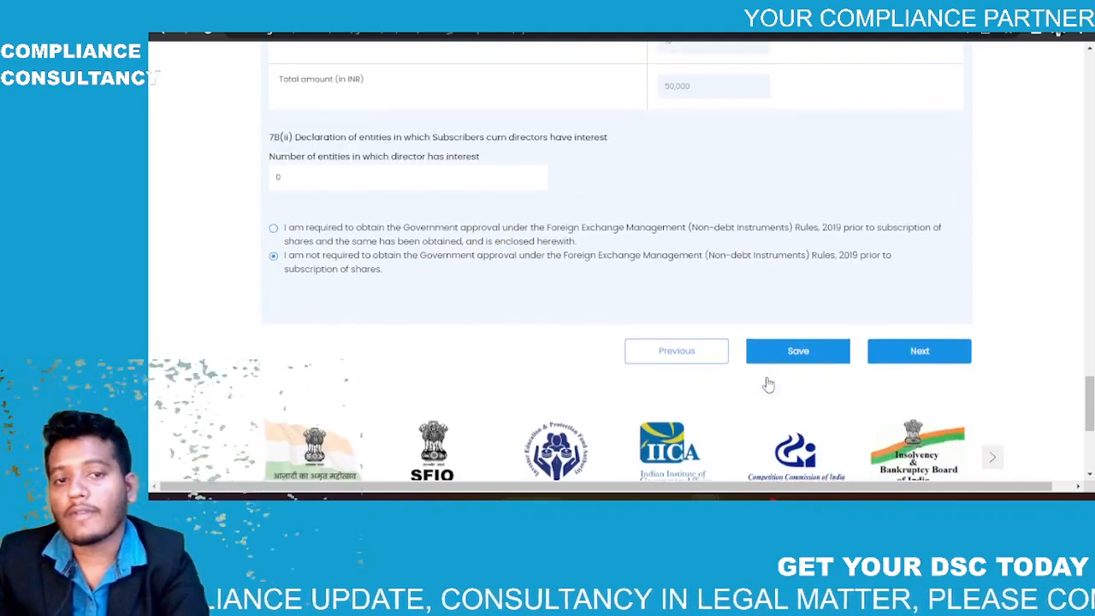